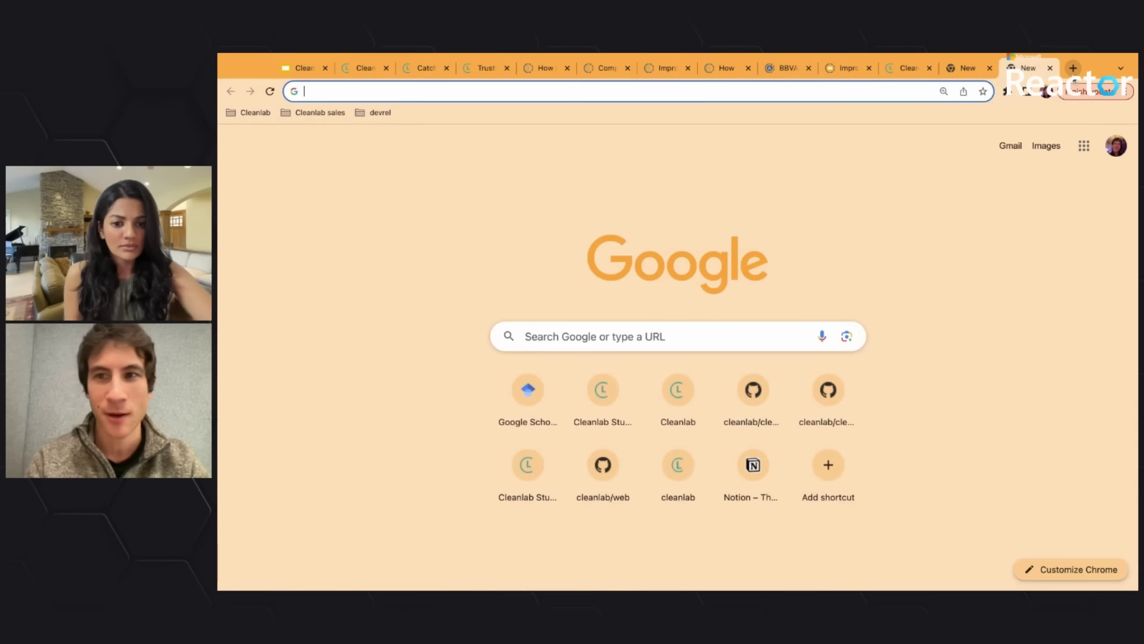
Open the cleanlab.ai website
{"action": "type", "text": "a"}
{"action": "key", "text": "BackSpace"}
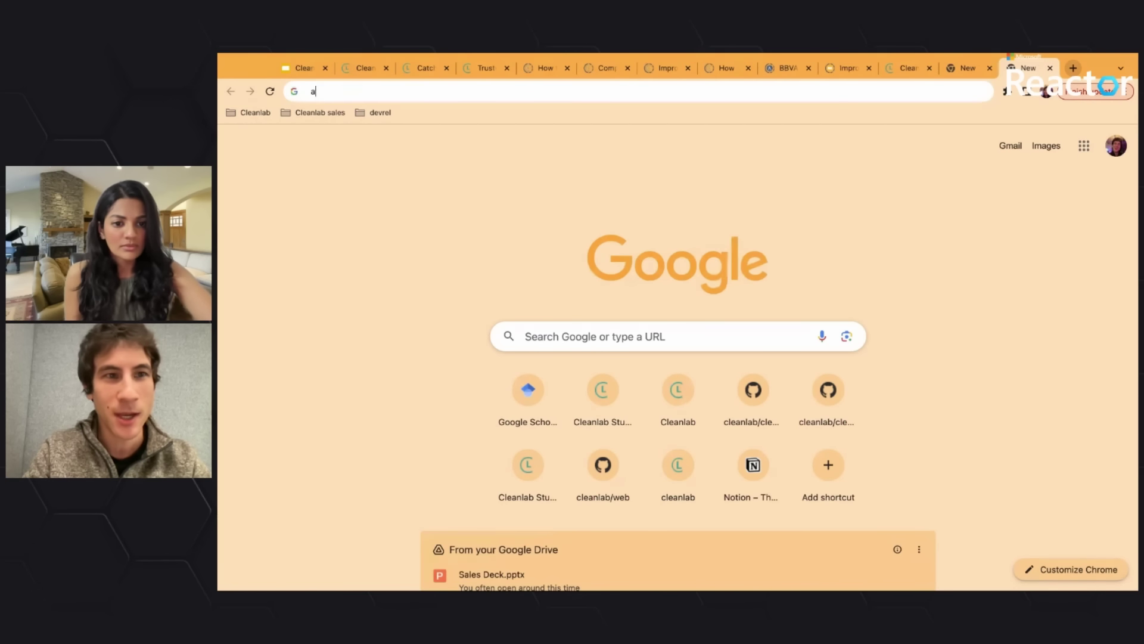
{"action": "key", "text": "Return"}
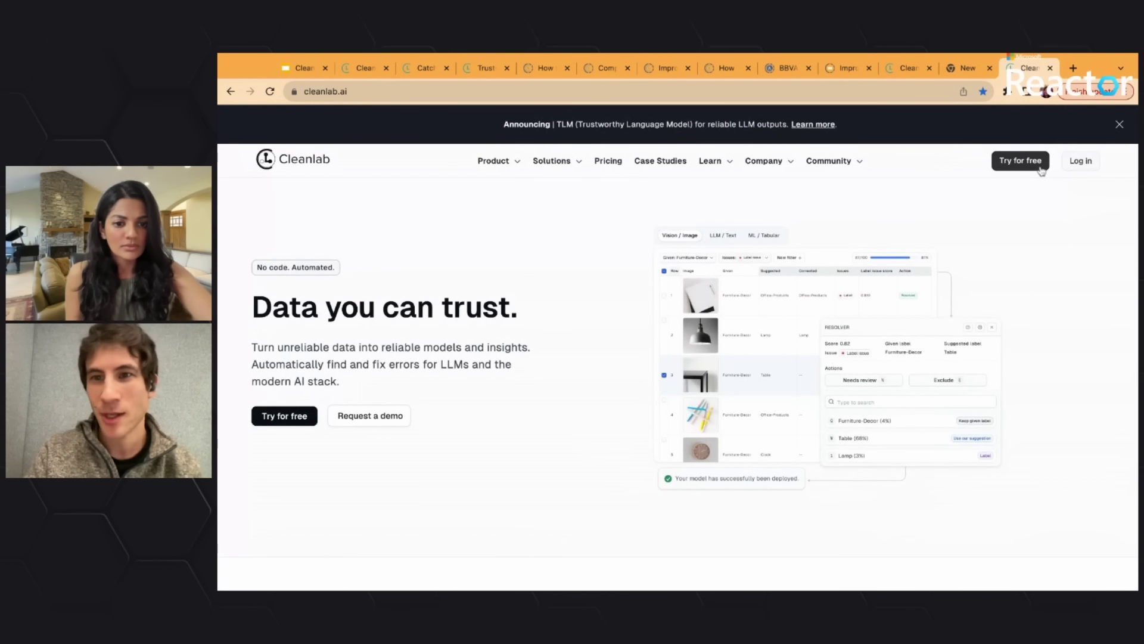
Switch to the imagenet-1k-demo.csv dataset and examine the images and class names on its first page
{"action": "left_click", "coordinate": [358, 69]}
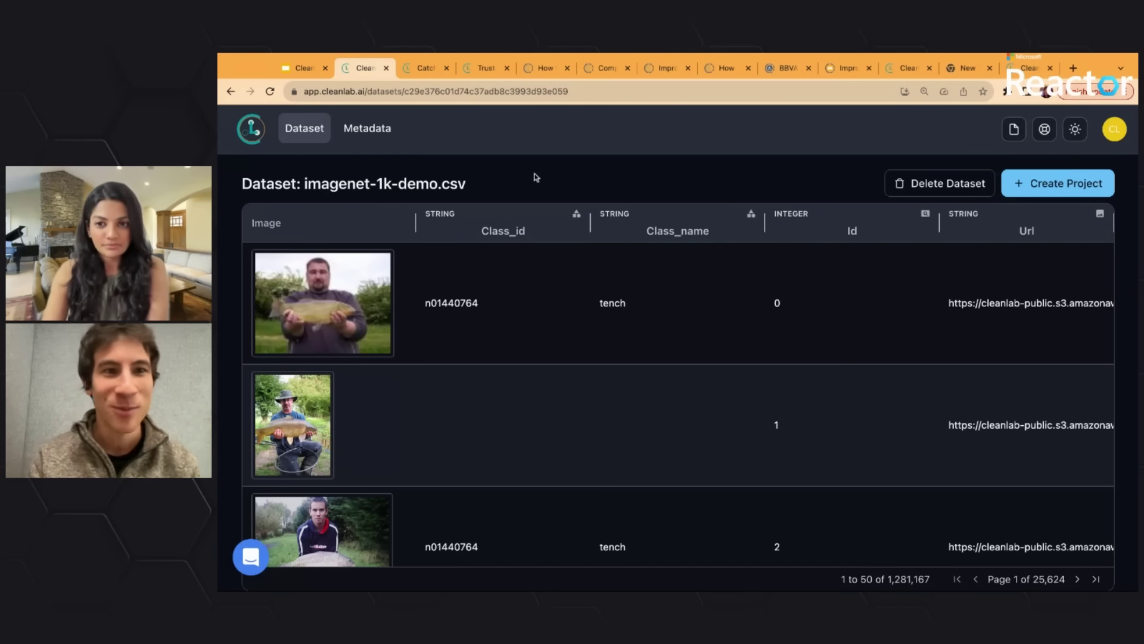
{"action": "scroll", "coordinate": [576, 367], "scroll_direction": "down", "scroll_amount": 3}
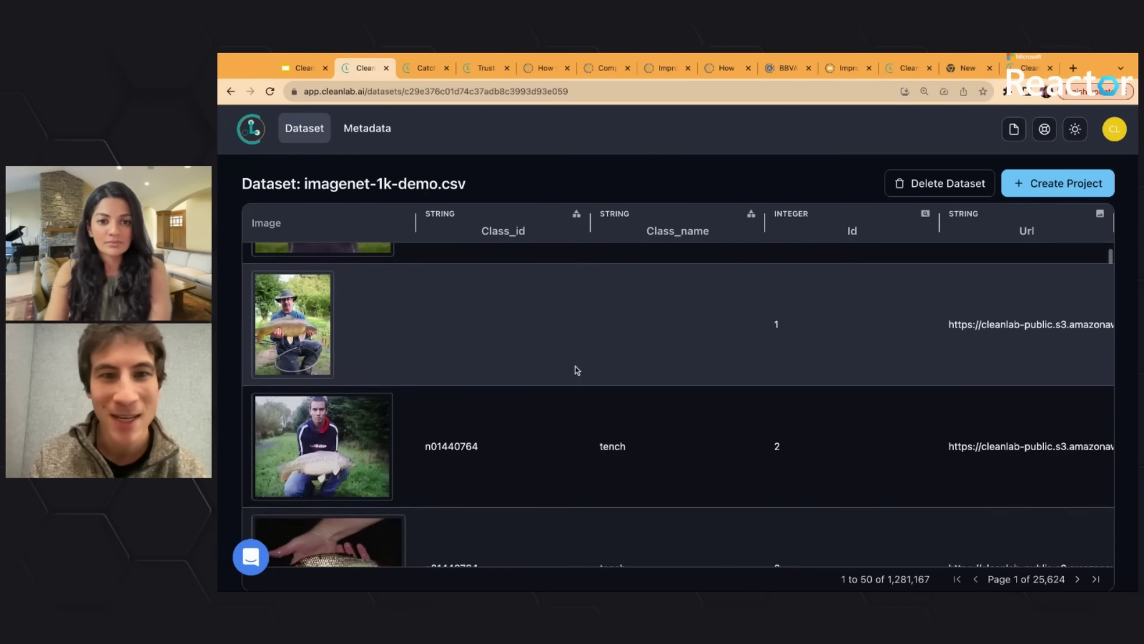
{"action": "scroll", "coordinate": [621, 320], "scroll_direction": "up", "scroll_amount": 1}
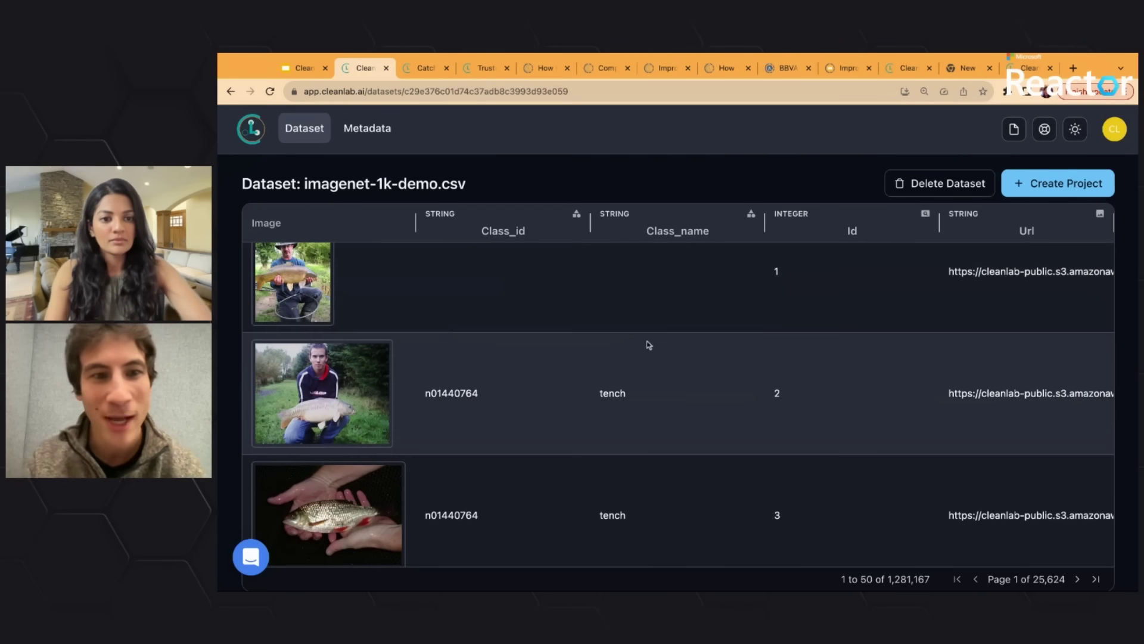
{"action": "scroll", "coordinate": [623, 396], "scroll_direction": "down", "scroll_amount": 2}
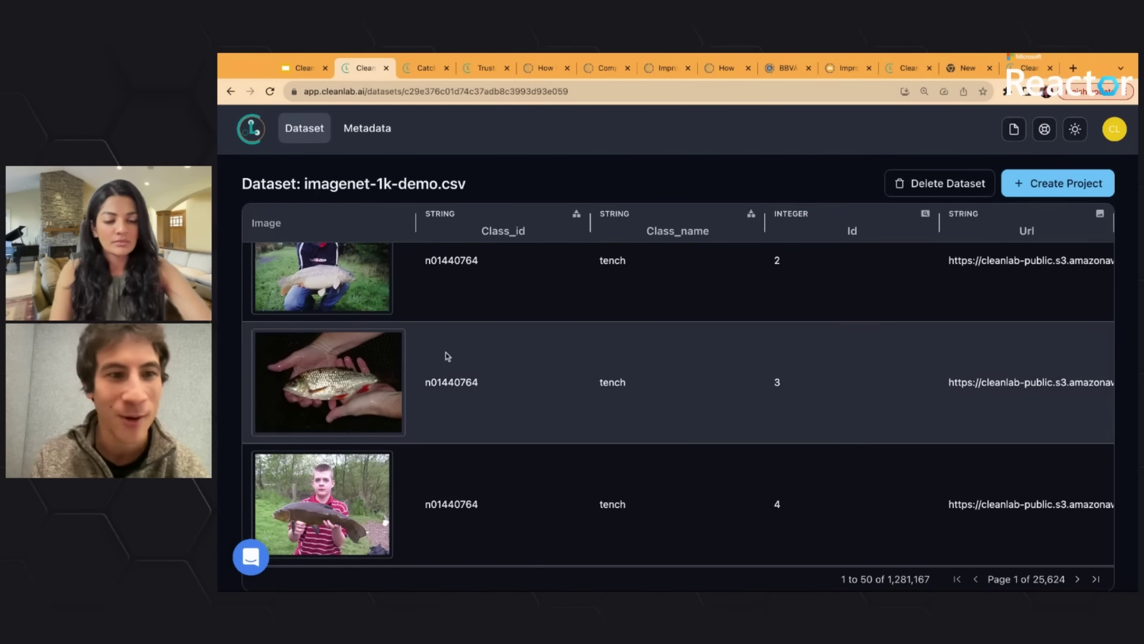
{"action": "scroll", "coordinate": [631, 388], "scroll_direction": "down", "scroll_amount": 15}
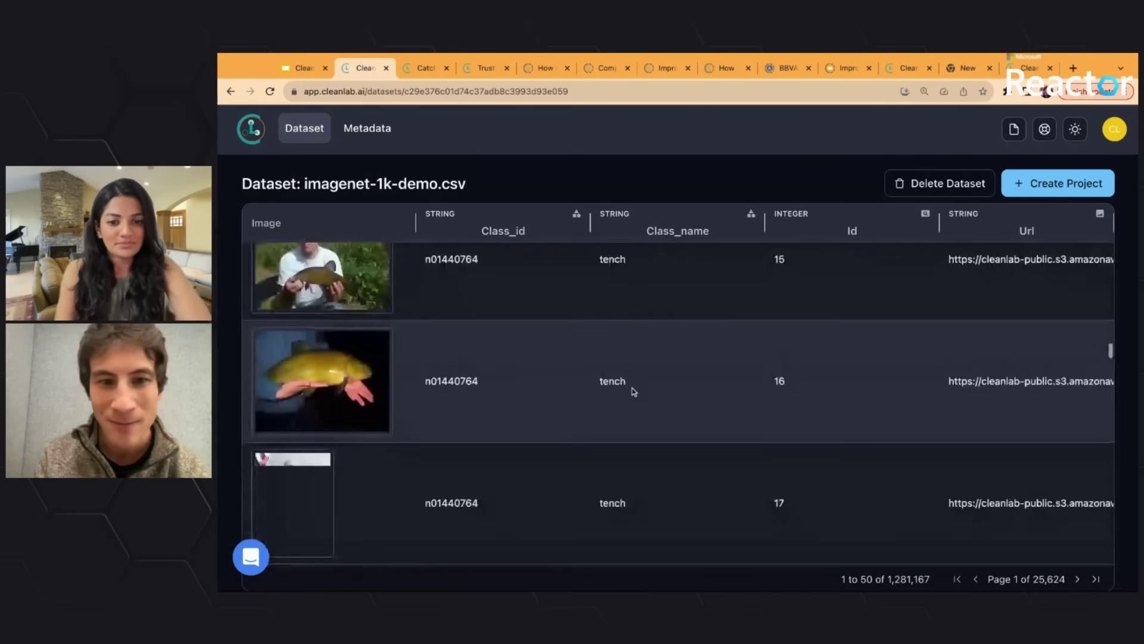
{"action": "scroll", "coordinate": [634, 392], "scroll_direction": "down", "scroll_amount": 15}
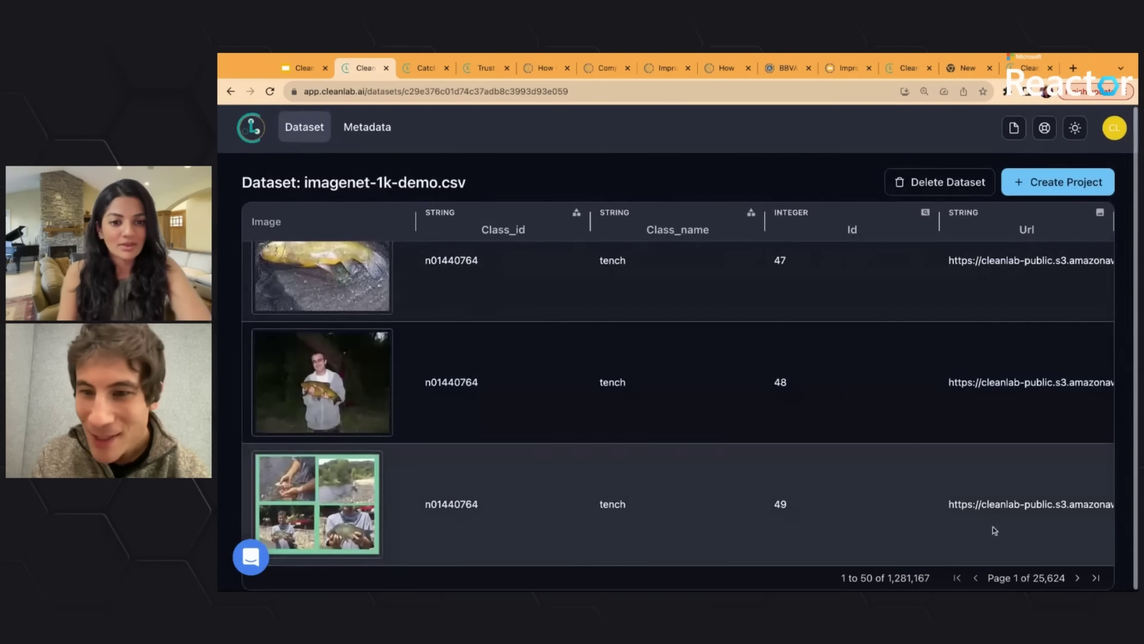
Page forward through the imagenet-1k-demo.csv rows and jump to the dataset's last page
{"action": "left_click", "coordinate": [1079, 578]}
{"action": "left_click", "coordinate": [1078, 578]}
{"action": "left_click", "coordinate": [1078, 578]}
{"action": "left_click", "coordinate": [1078, 579]}
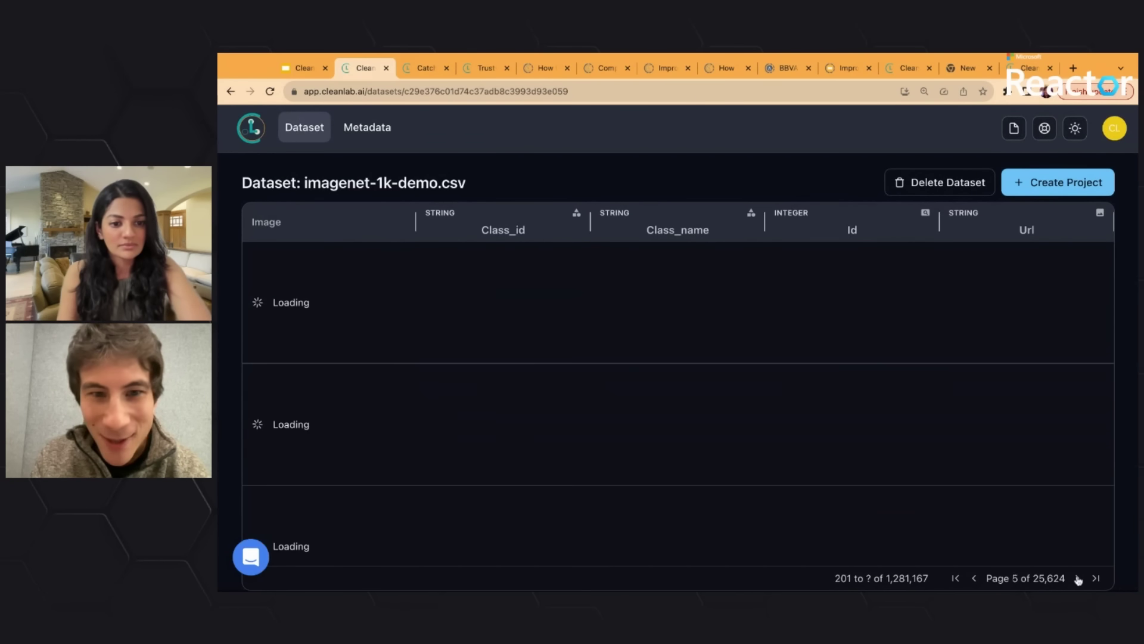
{"action": "left_click", "coordinate": [1079, 578]}
{"action": "left_click", "coordinate": [1078, 578]}
{"action": "left_click", "coordinate": [1078, 578]}
{"action": "left_click", "coordinate": [1078, 578]}
{"action": "left_click", "coordinate": [1078, 578]}
{"action": "left_click", "coordinate": [1078, 578]}
{"action": "left_click", "coordinate": [1078, 578]}
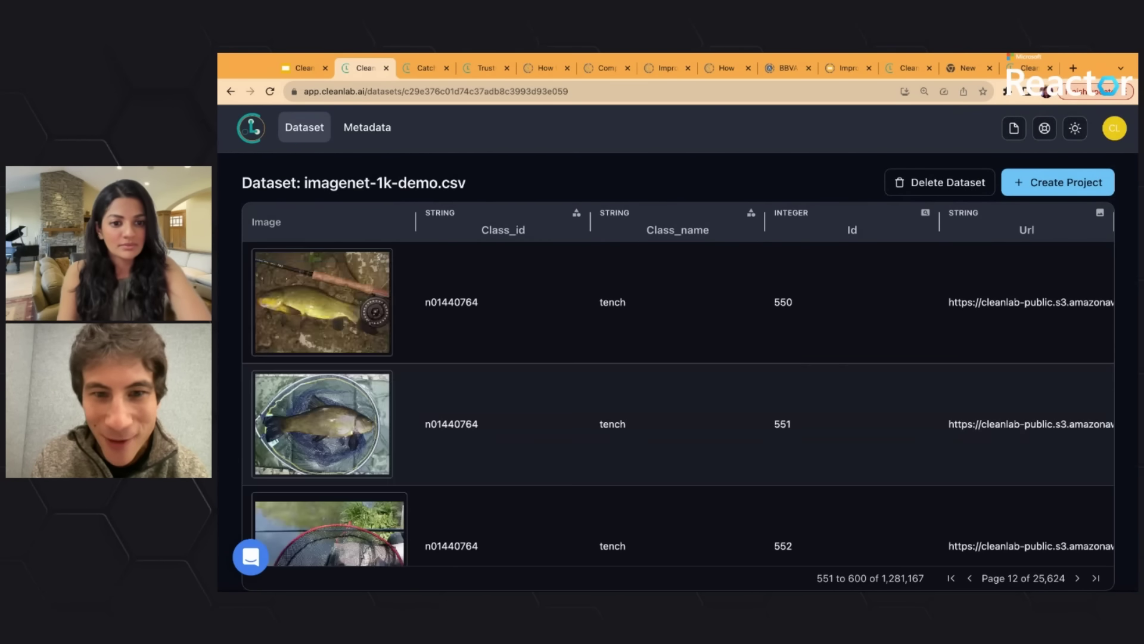
{"action": "left_click", "coordinate": [1078, 579]}
{"action": "left_click", "coordinate": [1079, 578]}
{"action": "left_click", "coordinate": [1078, 578]}
{"action": "left_click", "coordinate": [1078, 578]}
{"action": "left_click", "coordinate": [1078, 578]}
{"action": "left_click", "coordinate": [1079, 578]}
{"action": "left_click", "coordinate": [1078, 578]}
{"action": "left_click", "coordinate": [1078, 578]}
{"action": "left_click", "coordinate": [1078, 578]}
{"action": "left_click", "coordinate": [1078, 578]}
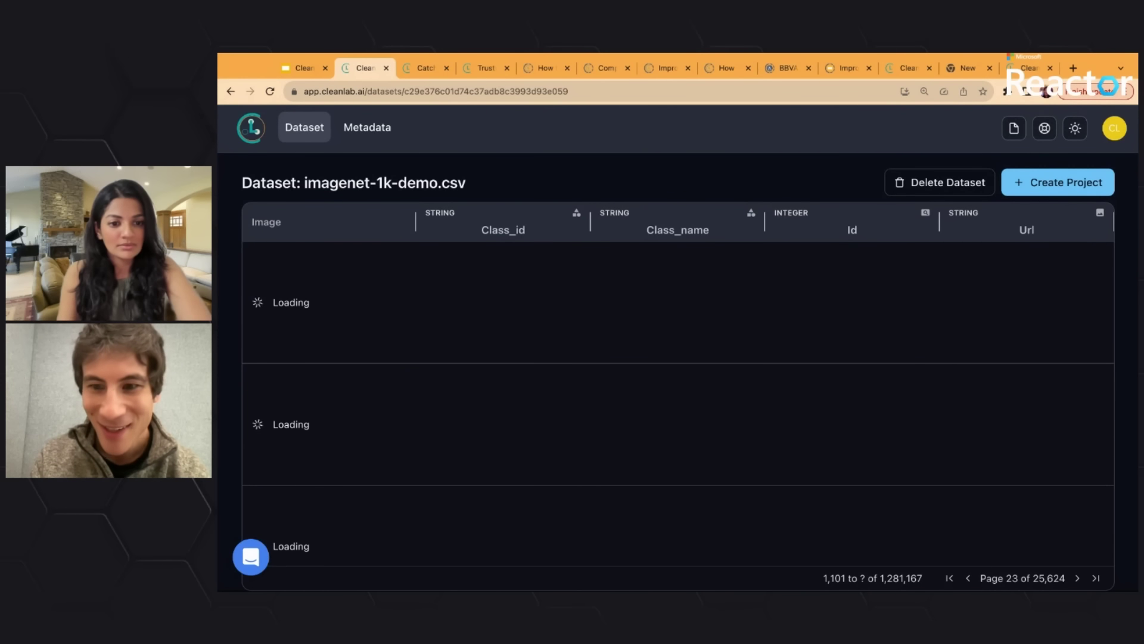
{"action": "left_click", "coordinate": [1079, 578]}
{"action": "left_click", "coordinate": [1079, 578]}
{"action": "left_click", "coordinate": [1078, 578]}
{"action": "left_click", "coordinate": [1078, 578]}
{"action": "left_click", "coordinate": [1078, 578]}
{"action": "left_click", "coordinate": [1078, 578]}
{"action": "left_click", "coordinate": [1096, 578]}
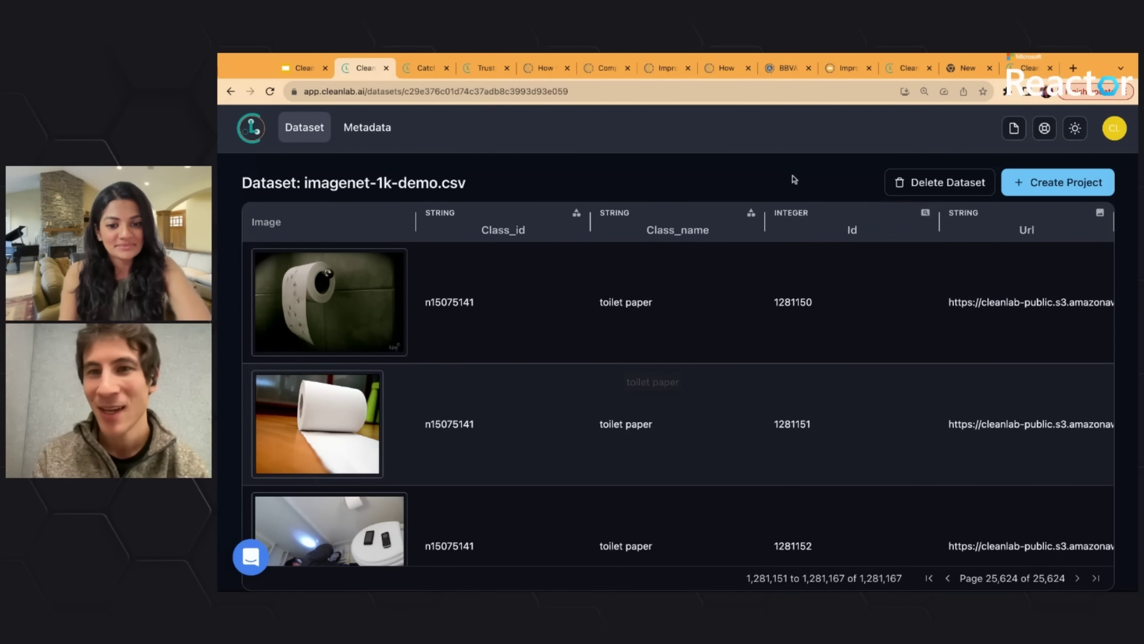
Start a new project from the dataset, review its classification settings and choose class_name as the label column
{"action": "left_click", "coordinate": [1052, 177]}
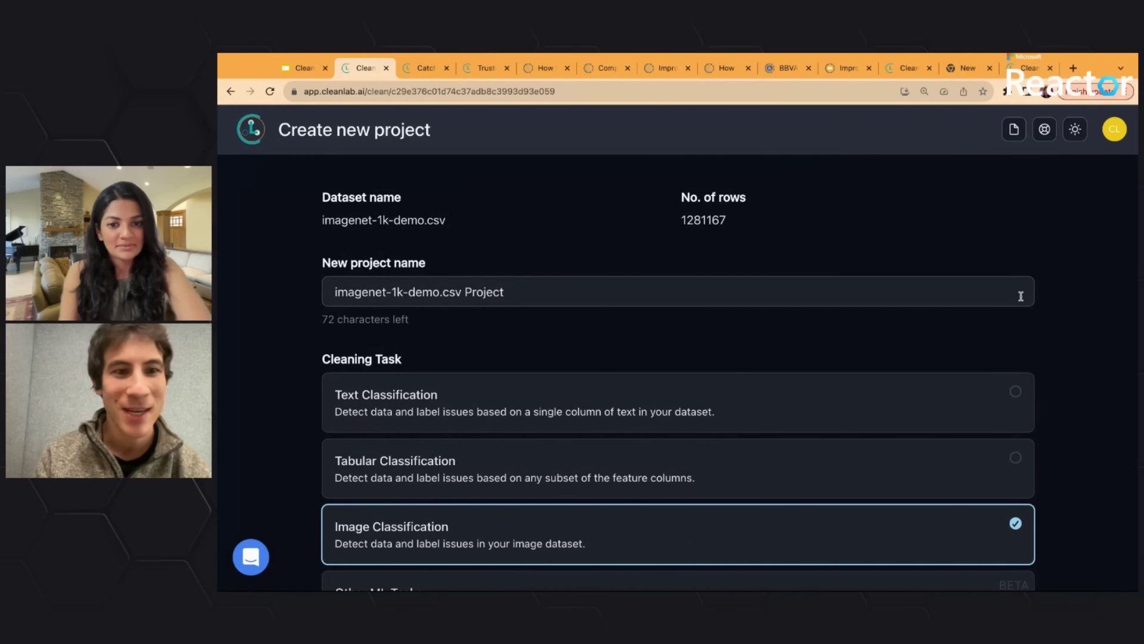
{"action": "scroll", "coordinate": [1021, 296], "scroll_direction": "down", "scroll_amount": 2}
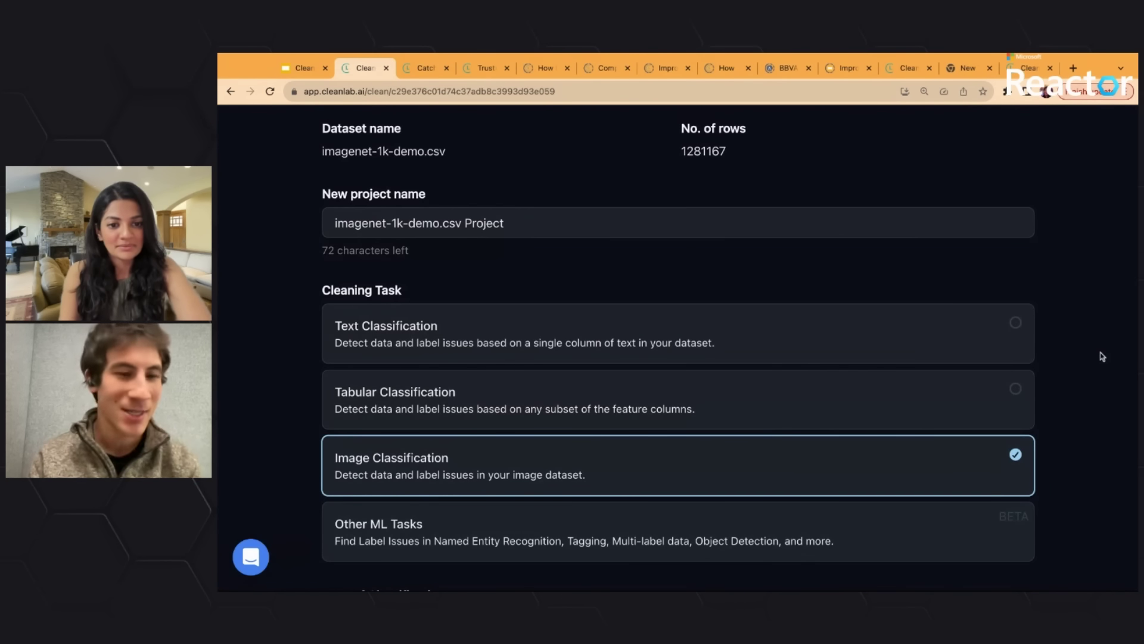
{"action": "scroll", "coordinate": [1100, 370], "scroll_direction": "down", "scroll_amount": 4}
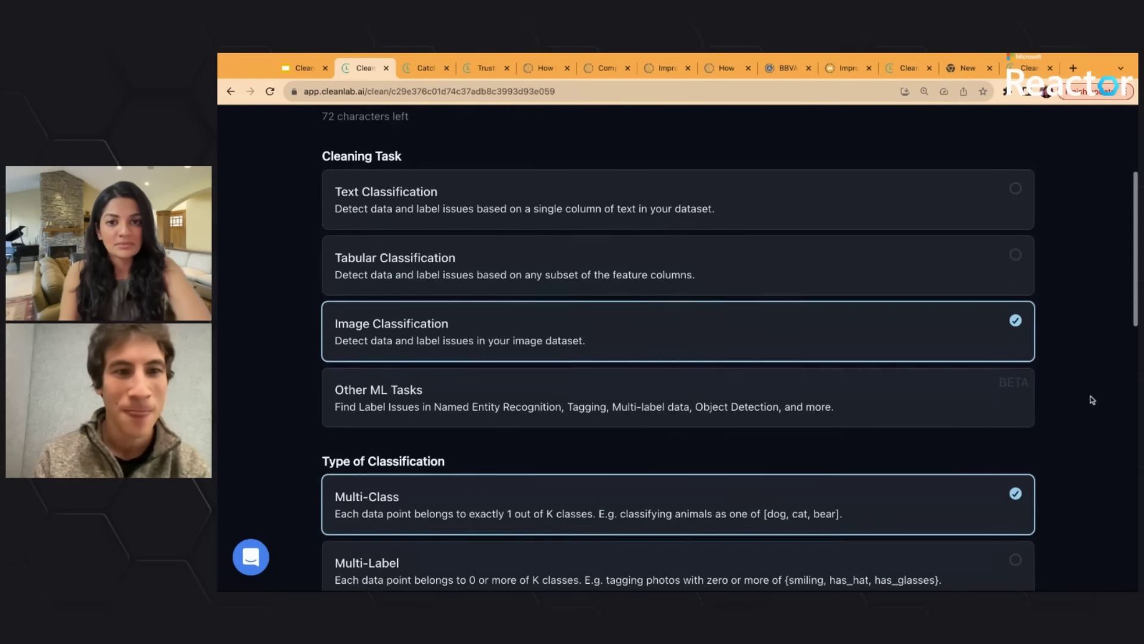
{"action": "scroll", "coordinate": [1093, 400], "scroll_direction": "down", "scroll_amount": 1}
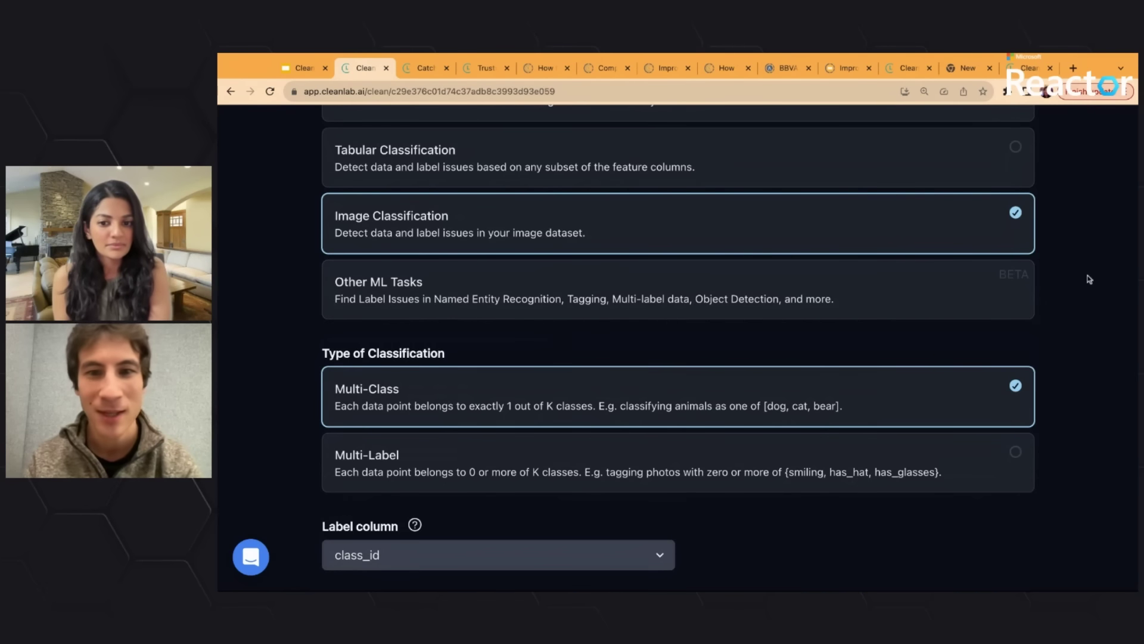
{"action": "scroll", "coordinate": [1090, 277], "scroll_direction": "down", "scroll_amount": 2}
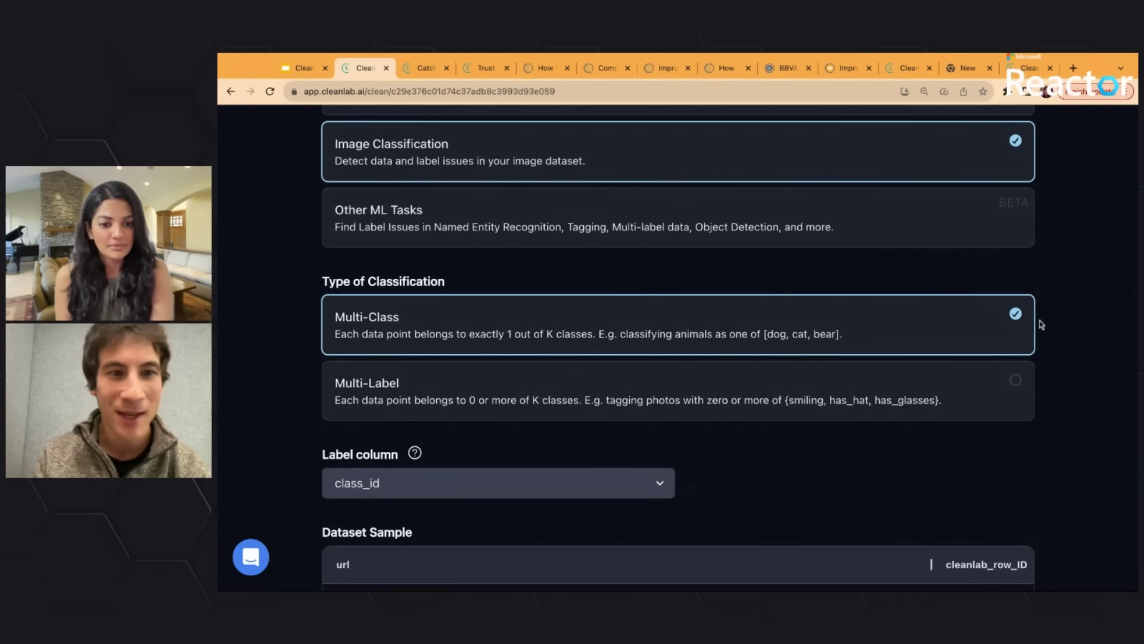
{"action": "scroll", "coordinate": [1076, 329], "scroll_direction": "down", "scroll_amount": 10}
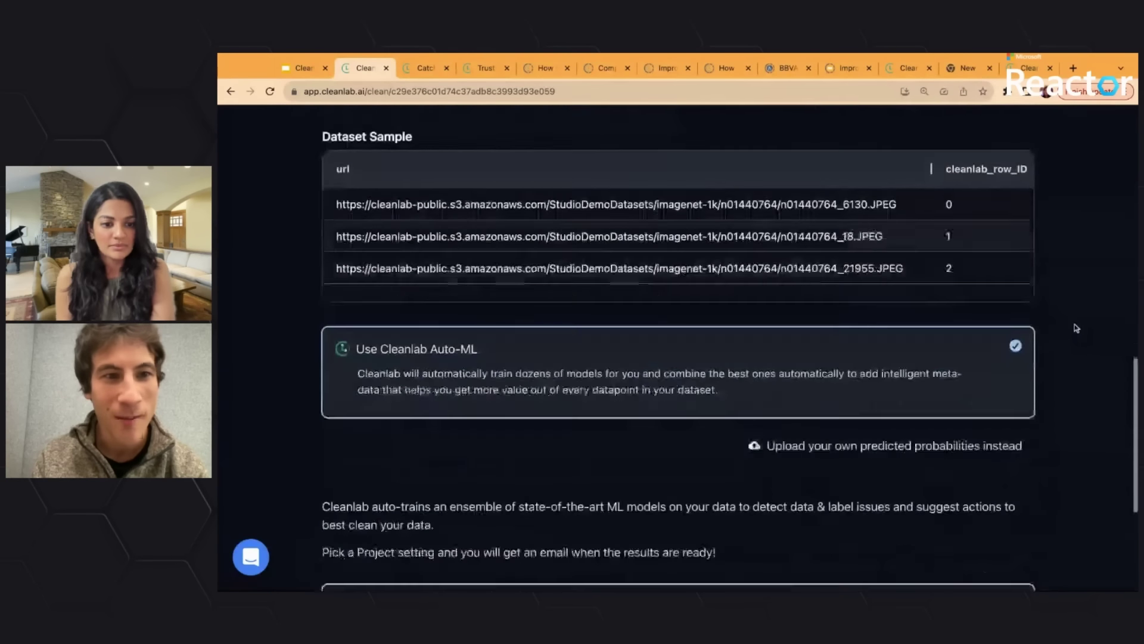
{"action": "scroll", "coordinate": [1077, 328], "scroll_direction": "up", "scroll_amount": 2}
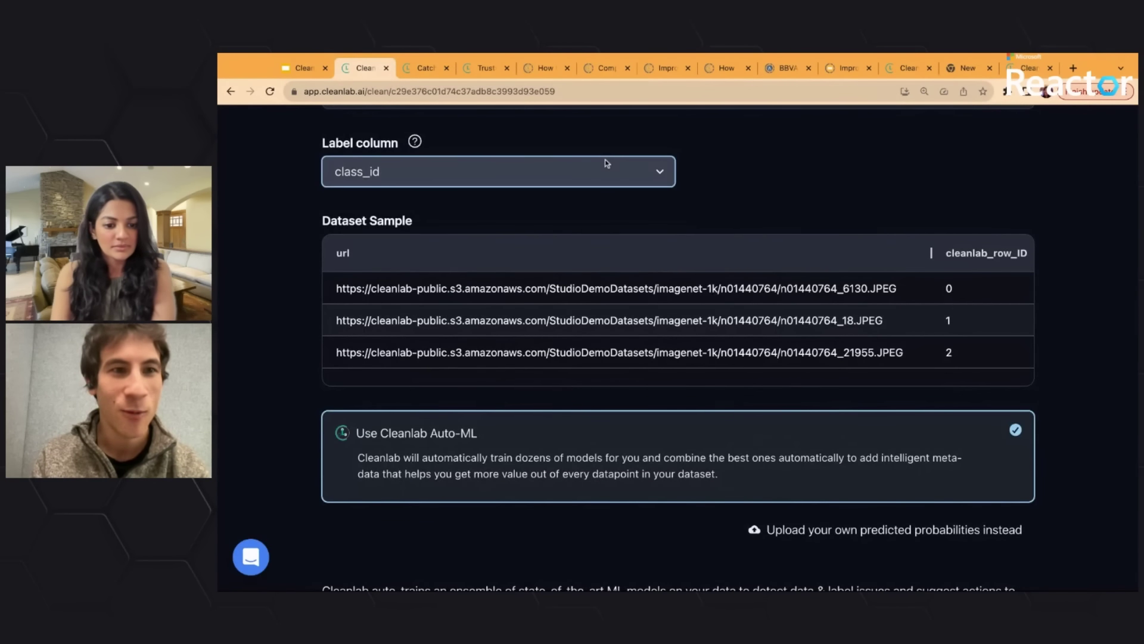
{"action": "left_click", "coordinate": [662, 171]}
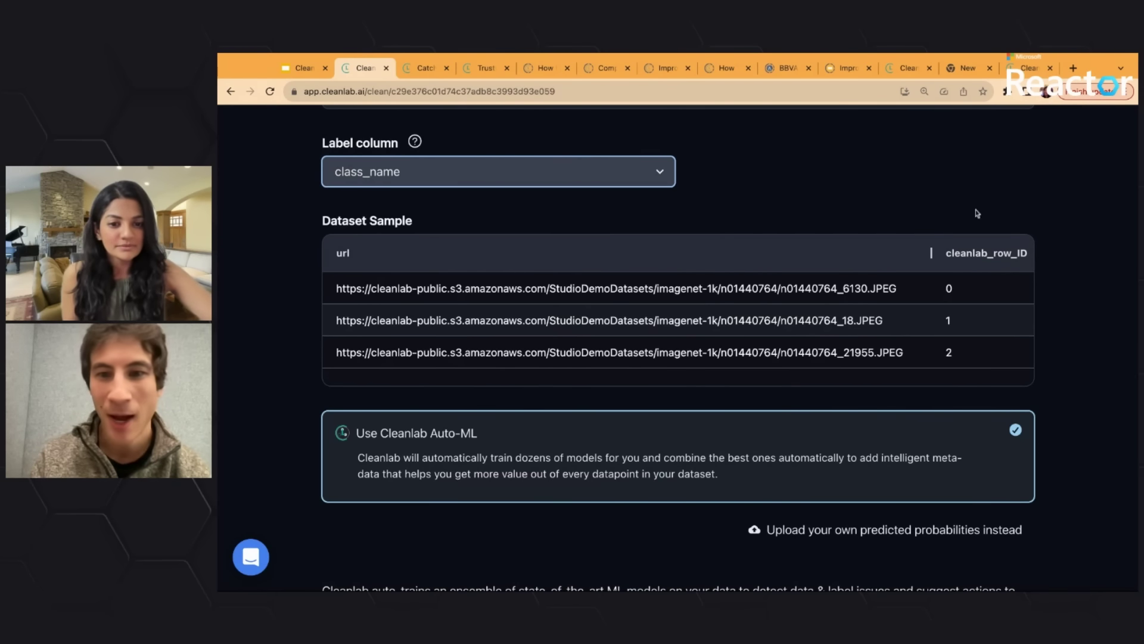
Review the Auto-ML option and the Fast and Regular settings of the new project
{"action": "scroll", "coordinate": [1041, 242], "scroll_direction": "down", "scroll_amount": 1}
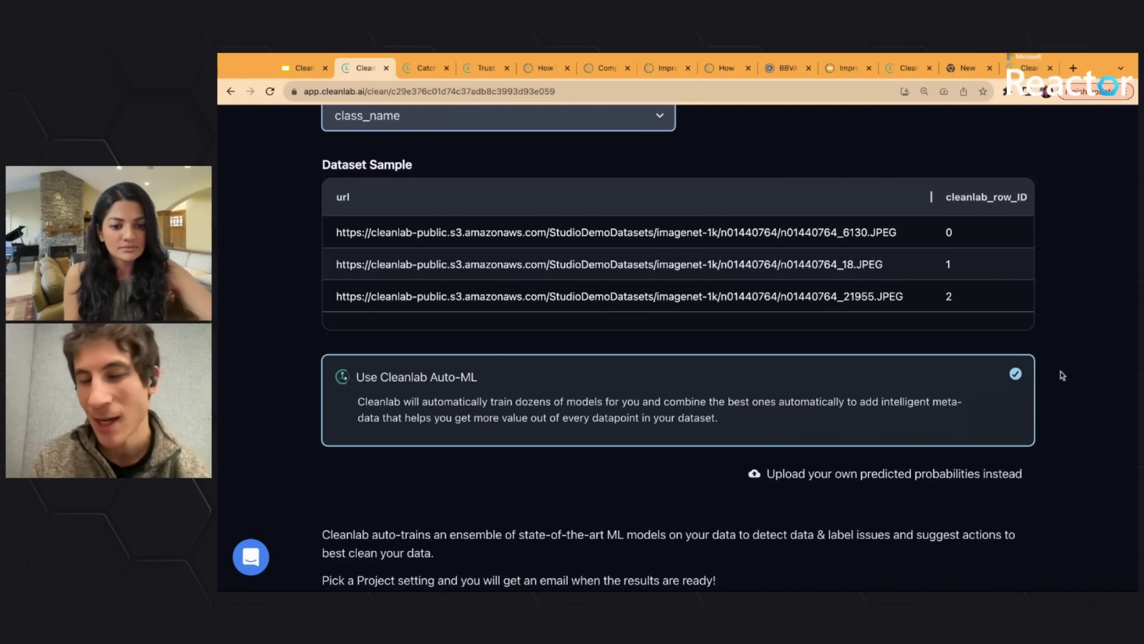
{"action": "scroll", "coordinate": [1077, 376], "scroll_direction": "down", "scroll_amount": 1}
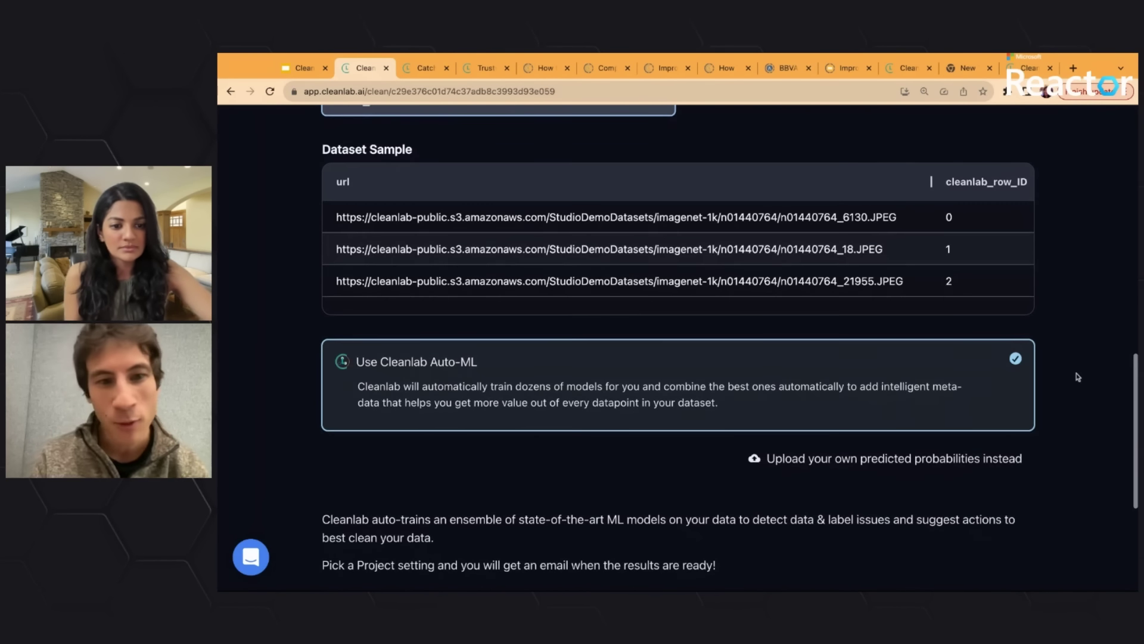
{"action": "scroll", "coordinate": [1078, 377], "scroll_direction": "down", "scroll_amount": 4}
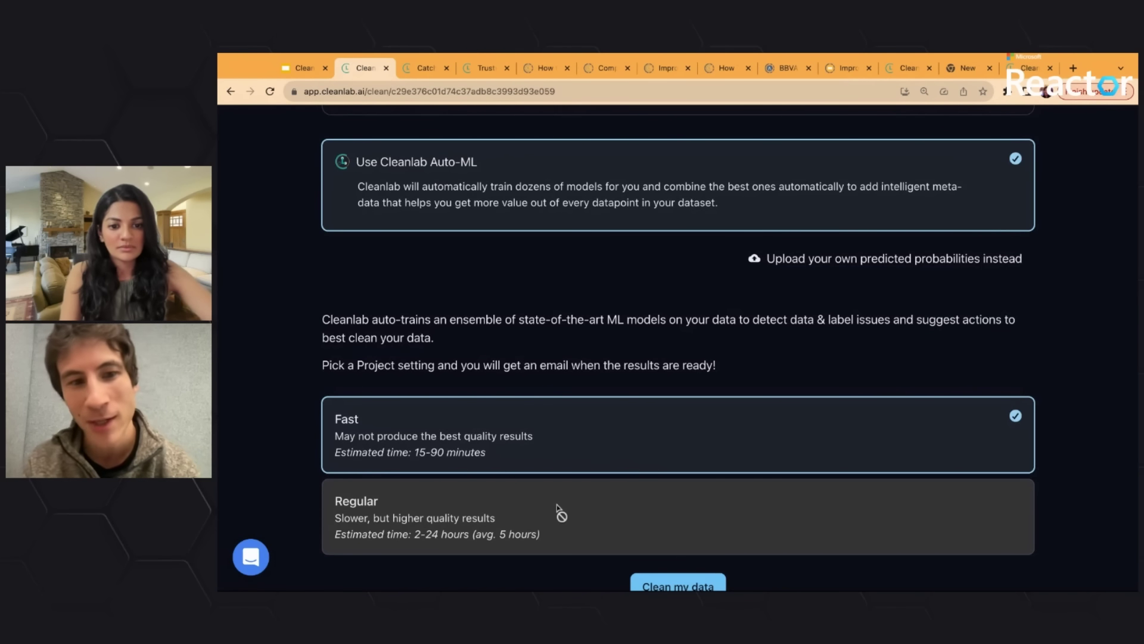
{"action": "scroll", "coordinate": [653, 376], "scroll_direction": "up", "scroll_amount": 1}
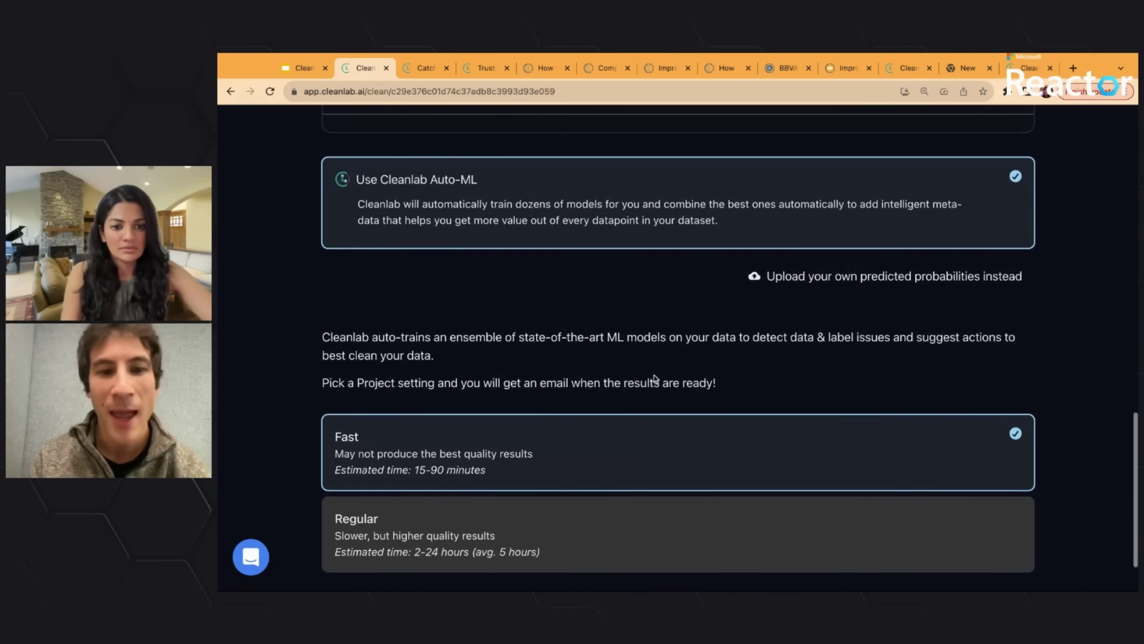
{"action": "scroll", "coordinate": [654, 378], "scroll_direction": "down", "scroll_amount": 2}
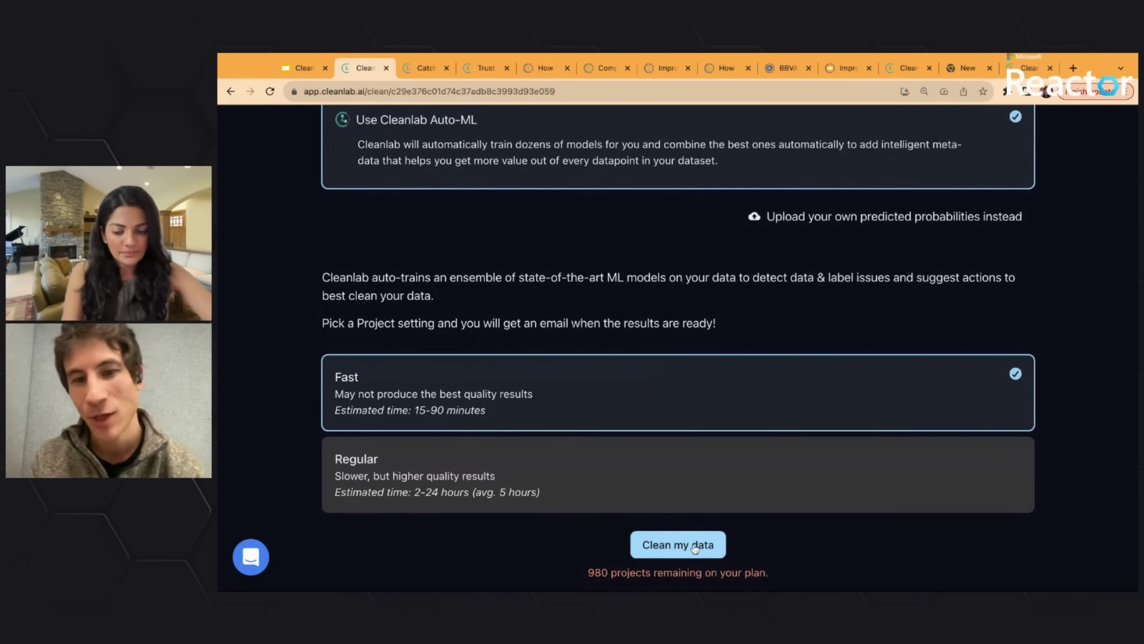
{"action": "left_click", "coordinate": [695, 547]}
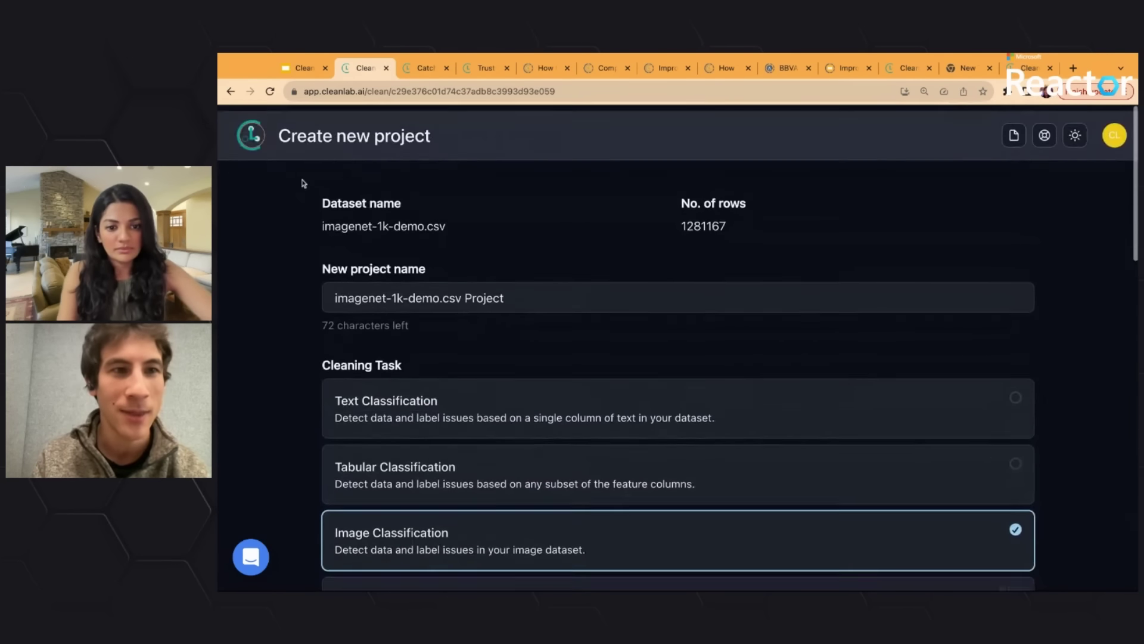
Return to the dashboard and open the 270GB Image Database (ImageNet) project for review
{"action": "left_click", "coordinate": [249, 138]}
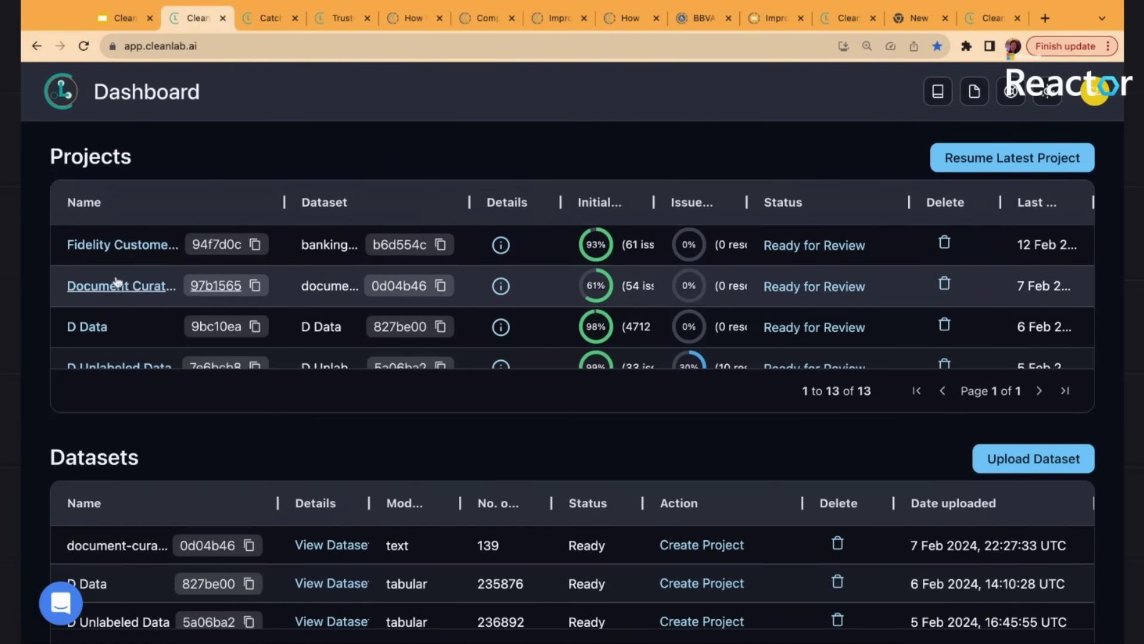
{"action": "scroll", "coordinate": [119, 287], "scroll_direction": "down", "scroll_amount": 3}
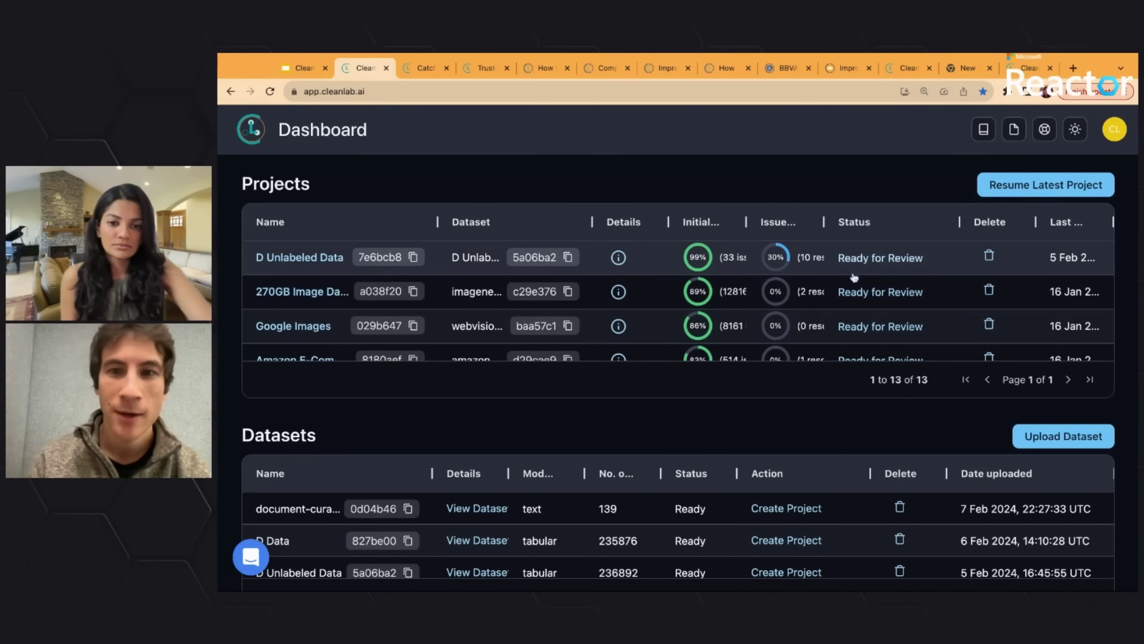
{"action": "left_click", "coordinate": [881, 292]}
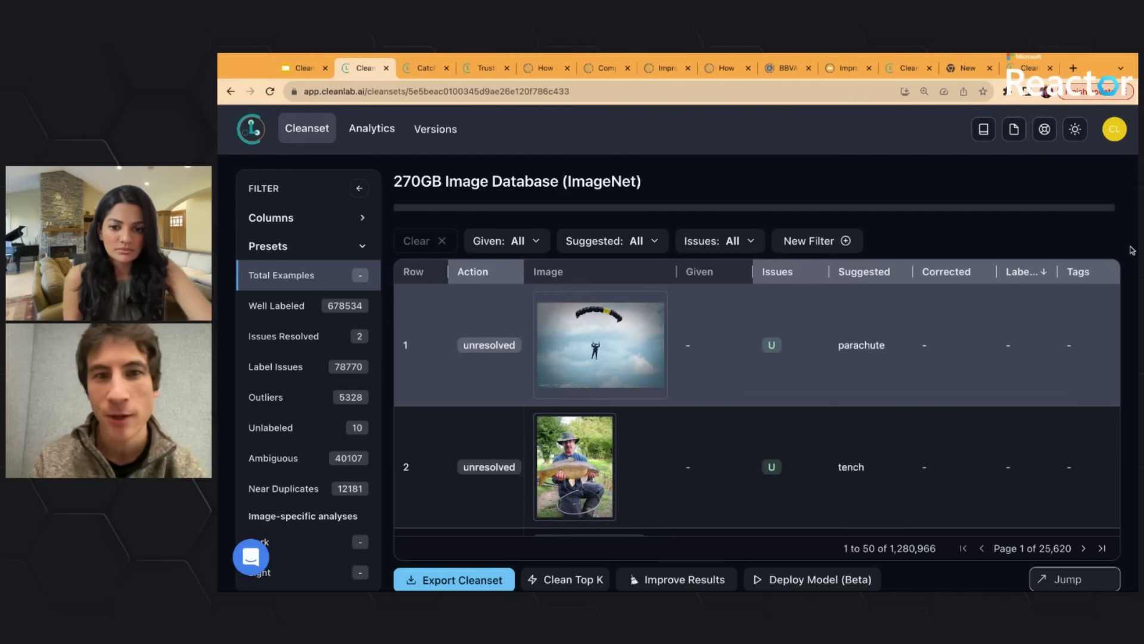
Filter the cleanset to Label Issues and examine the first flagged images
{"action": "mouse_move", "coordinate": [1095, 215]}
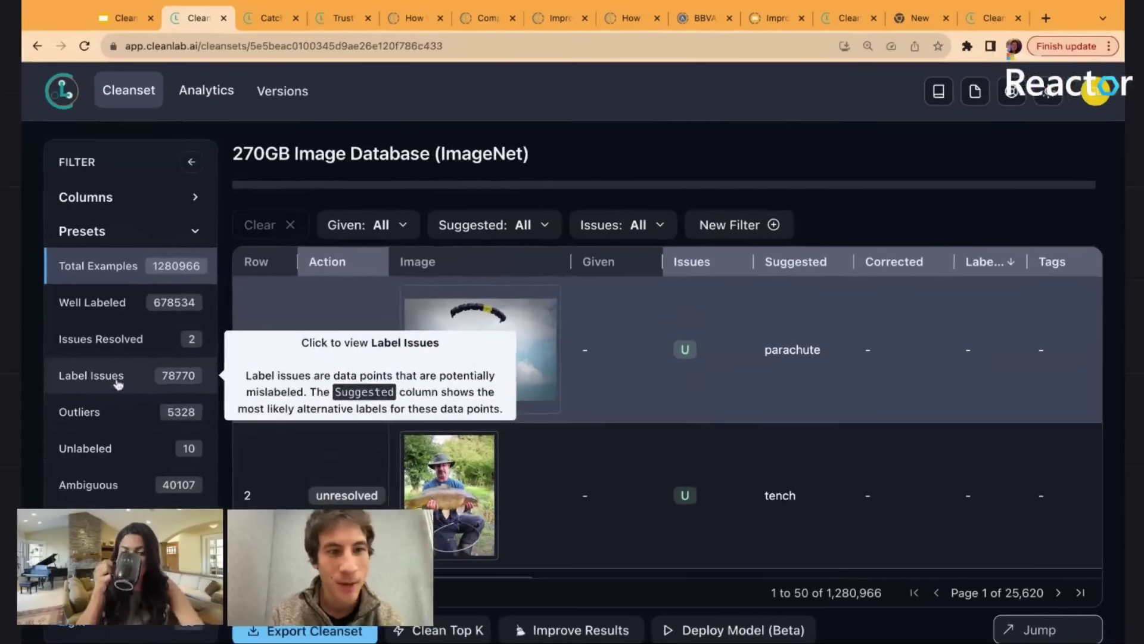
{"action": "left_click", "coordinate": [295, 361]}
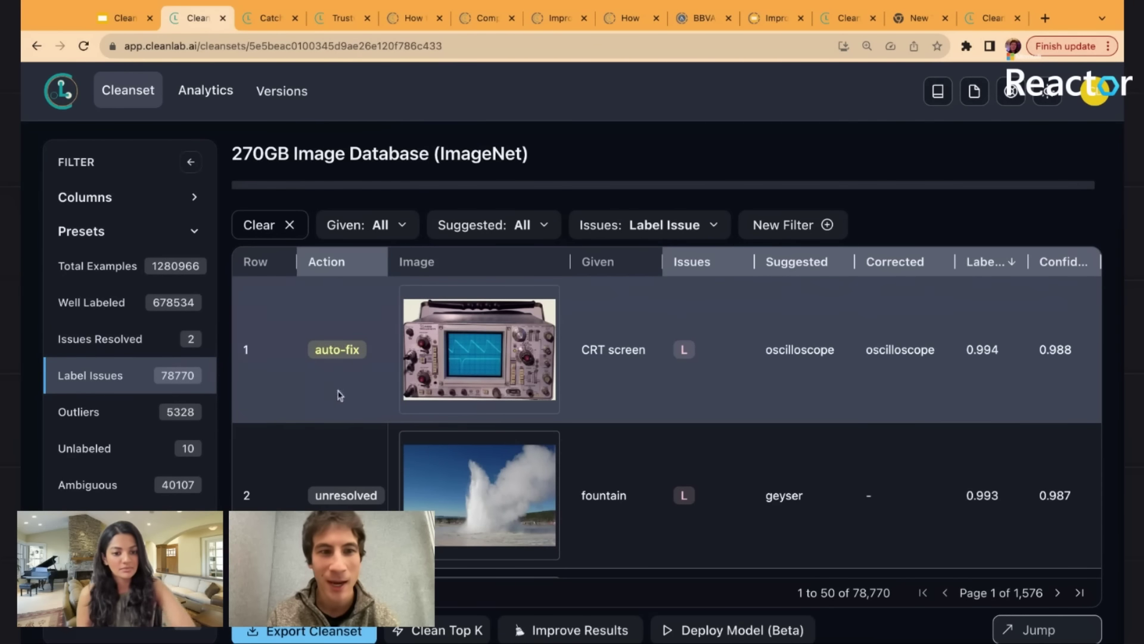
{"action": "scroll", "coordinate": [352, 411], "scroll_direction": "down", "scroll_amount": 2}
{"action": "scroll", "coordinate": [360, 436], "scroll_direction": "down", "scroll_amount": 1}
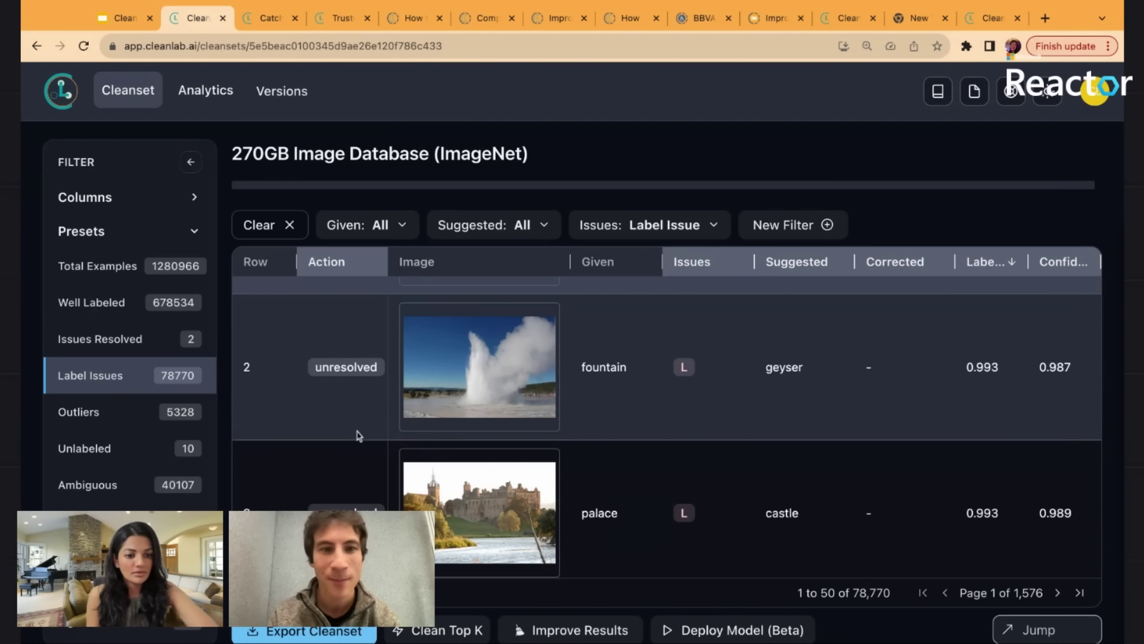
Inspect the given and suggested labels of the fountain image in the Resolver and return to the label issue list
{"action": "left_click", "coordinate": [630, 403]}
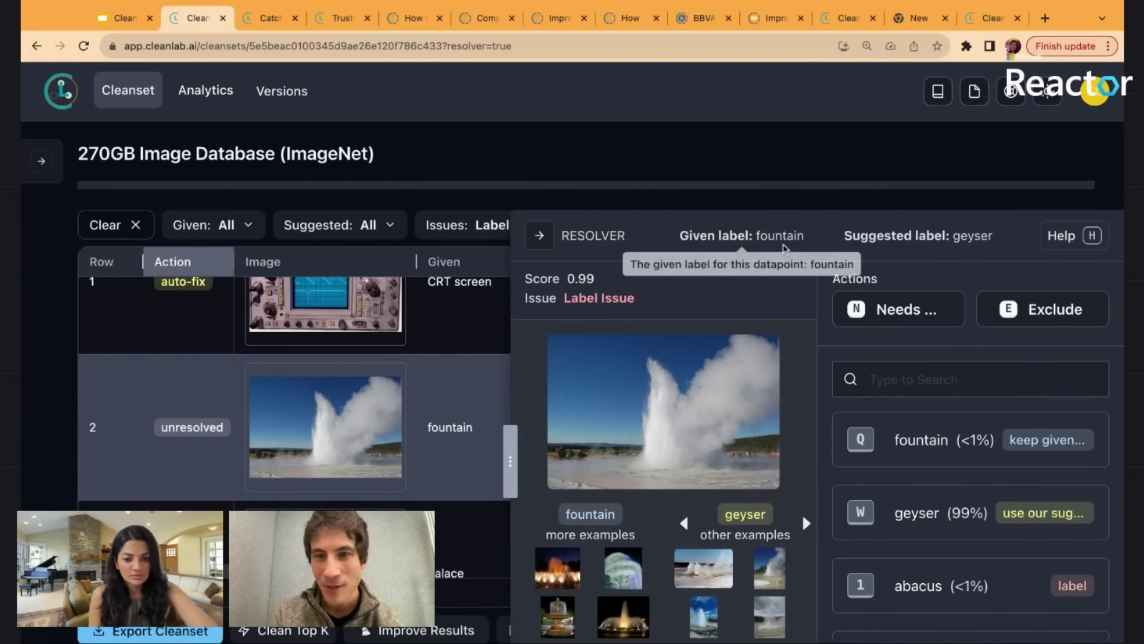
{"action": "mouse_move", "coordinate": [967, 230]}
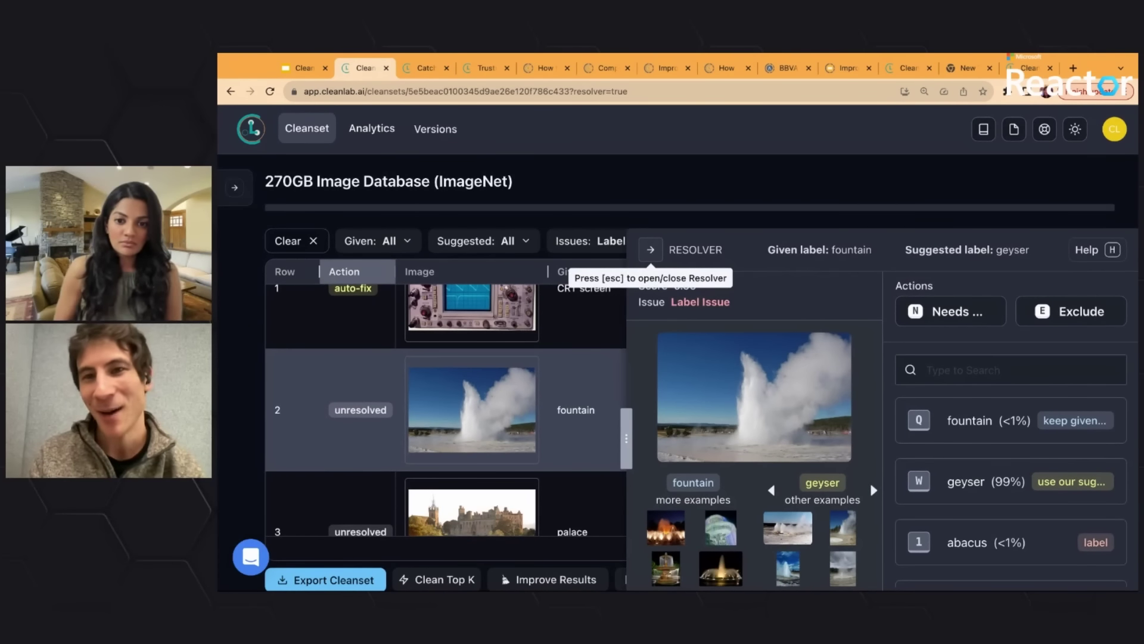
{"action": "key", "text": "Escape"}
{"action": "scroll", "coordinate": [704, 415], "scroll_direction": "down", "scroll_amount": 2}
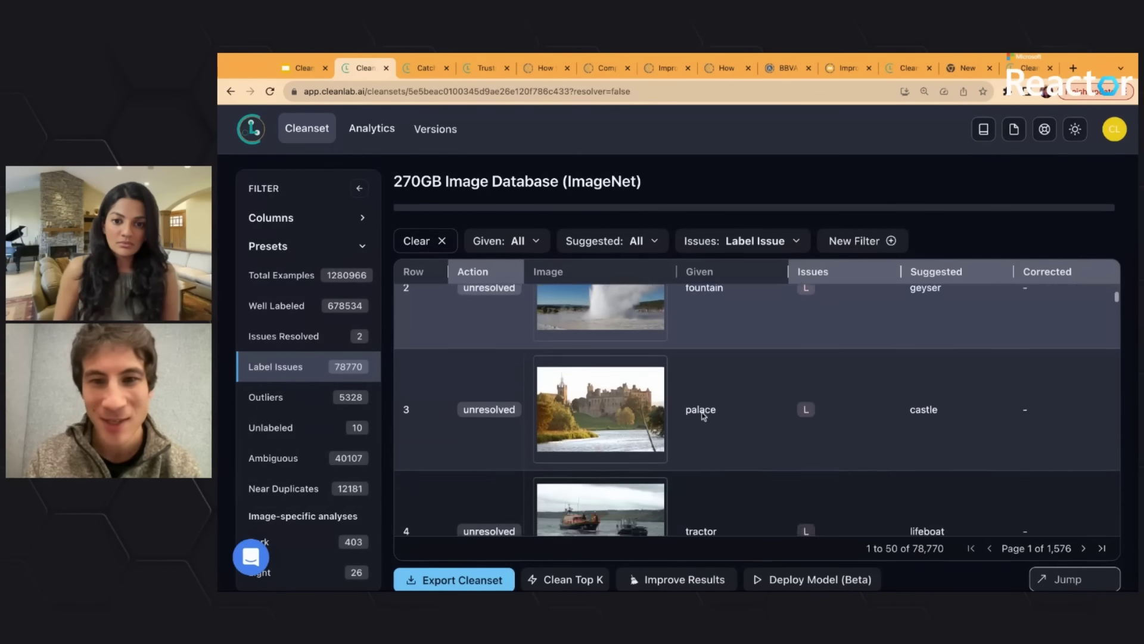
Inspect the given and suggested labels of the row 4 tractor image in the Resolver and return to the list
{"action": "scroll", "coordinate": [715, 405], "scroll_direction": "down", "scroll_amount": 3}
{"action": "left_click", "coordinate": [740, 390]}
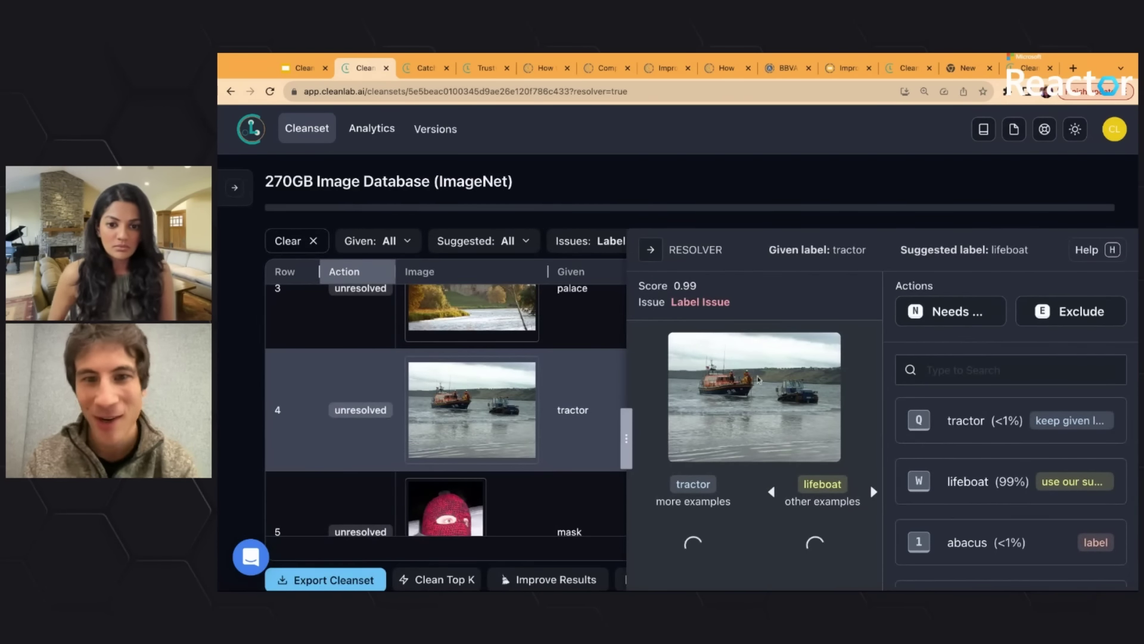
{"action": "left_click", "coordinate": [651, 249]}
Inspect the row 5 mask image's given label, suggested label and issue scores in the Resolver, and close it
{"action": "scroll", "coordinate": [700, 394], "scroll_direction": "down", "scroll_amount": 2}
{"action": "scroll", "coordinate": [699, 391], "scroll_direction": "down", "scroll_amount": 1}
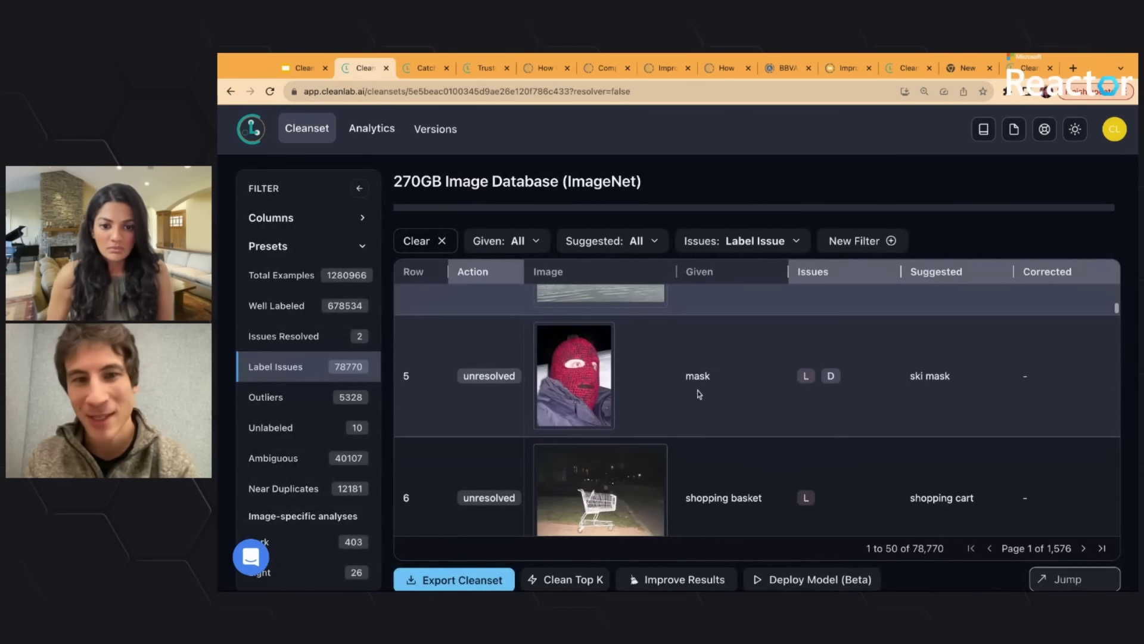
{"action": "left_click", "coordinate": [698, 386]}
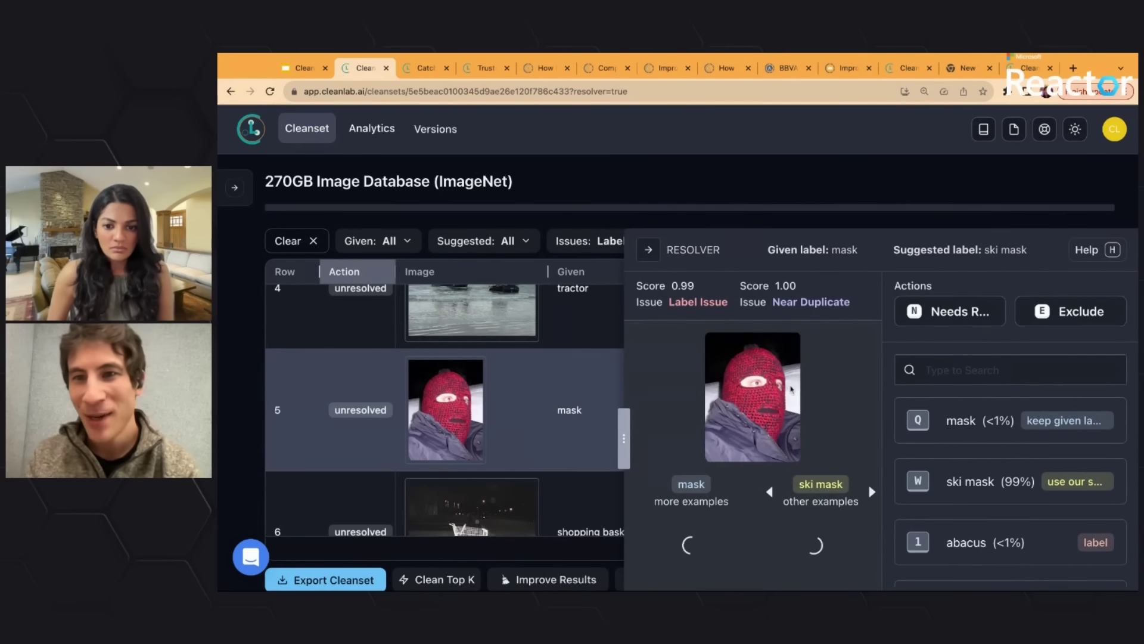
{"action": "mouse_move", "coordinate": [993, 252]}
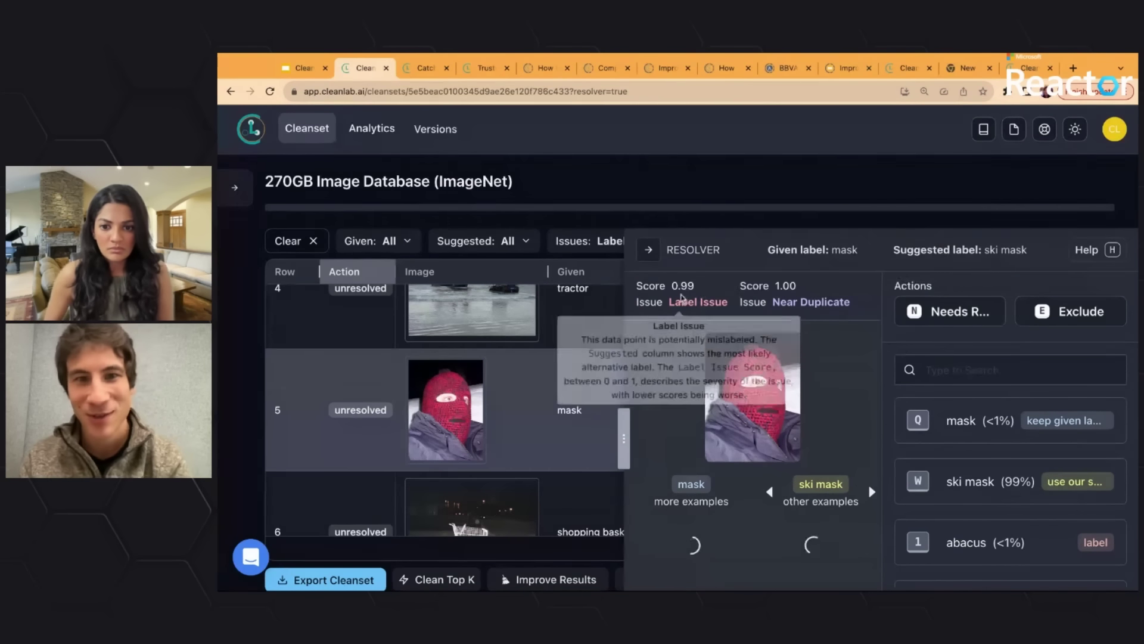
{"action": "left_click", "coordinate": [649, 250]}
Resolve the row 6 shopping basket image by keeping its given label and check the entry's corrected label in the list
{"action": "scroll", "coordinate": [684, 394], "scroll_direction": "down", "scroll_amount": 2}
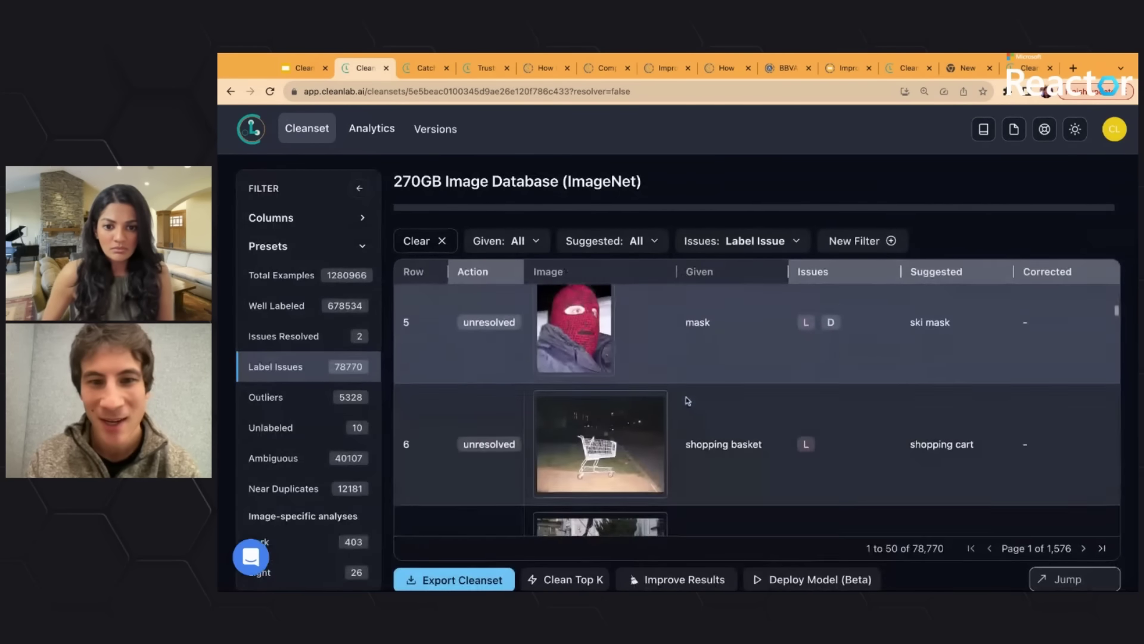
{"action": "left_click", "coordinate": [758, 404]}
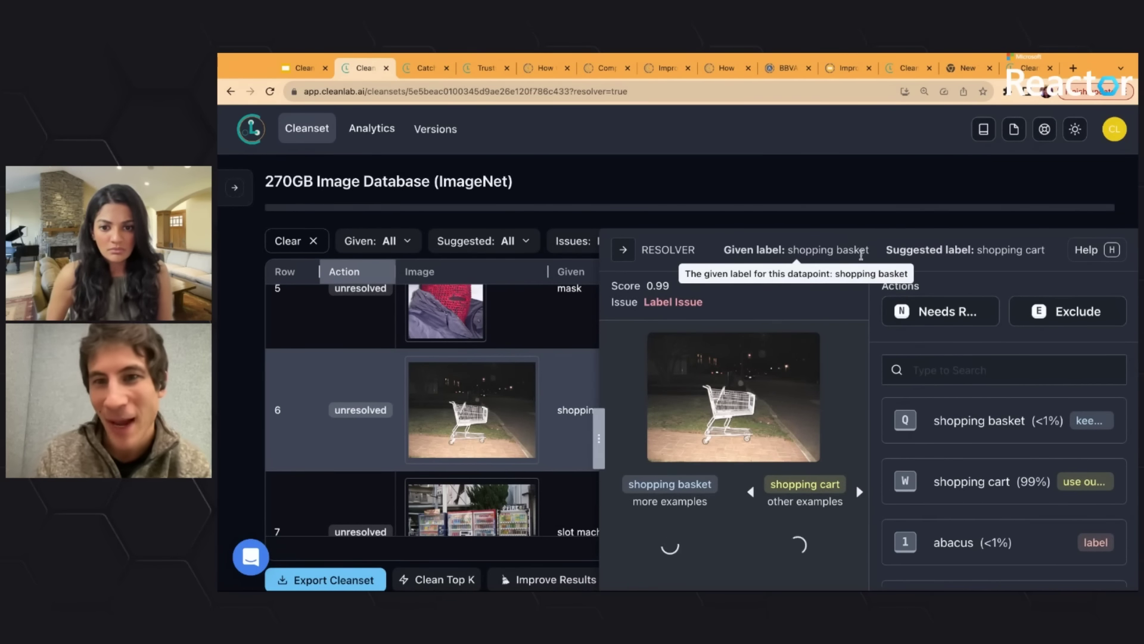
{"action": "mouse_move", "coordinate": [1012, 254]}
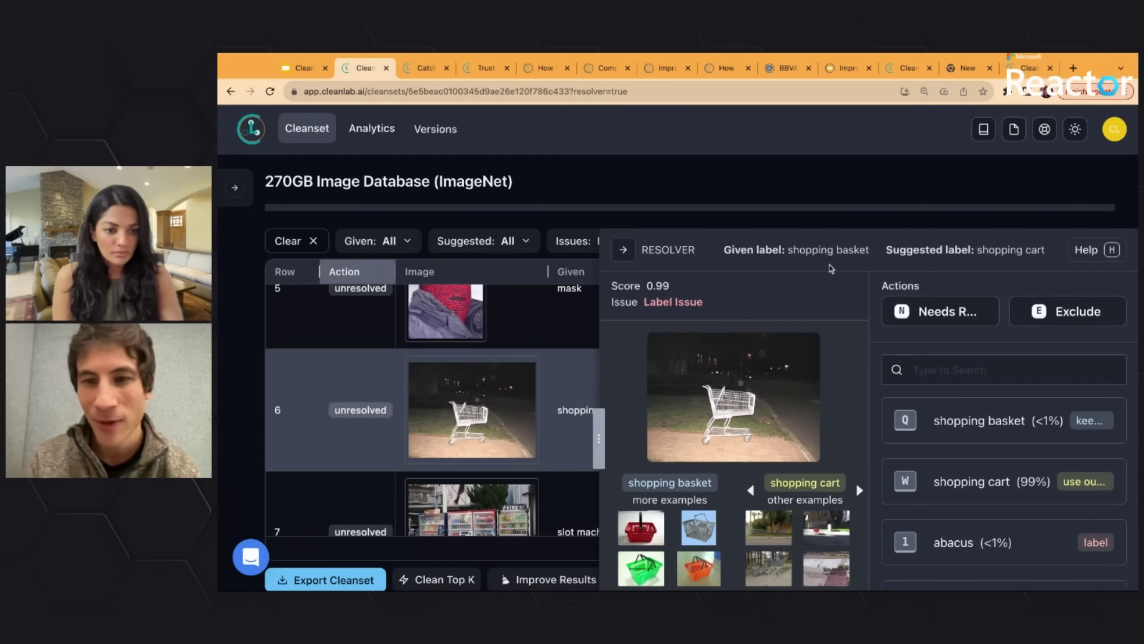
{"action": "left_click", "coordinate": [960, 441]}
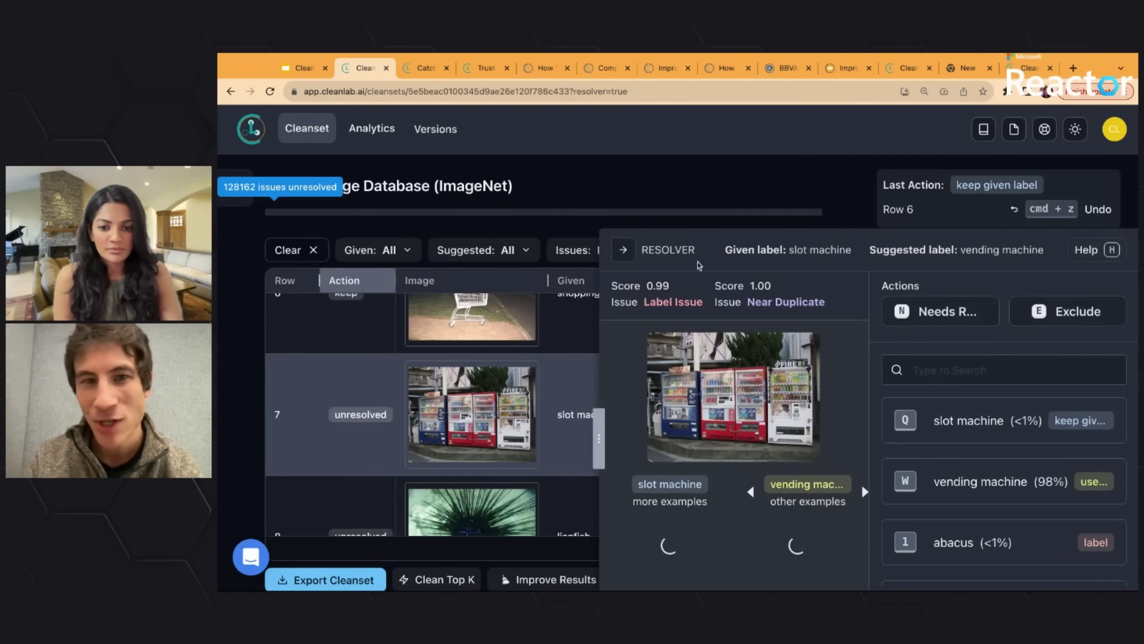
{"action": "left_click", "coordinate": [623, 249]}
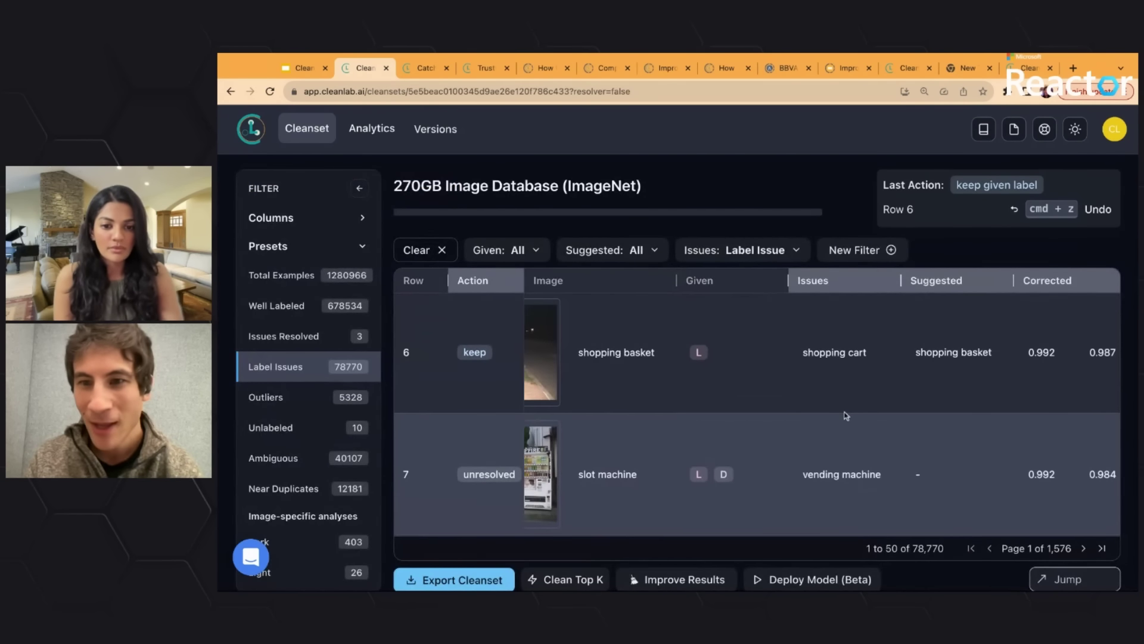
{"action": "scroll", "coordinate": [846, 416], "scroll_direction": "right", "scroll_amount": 1}
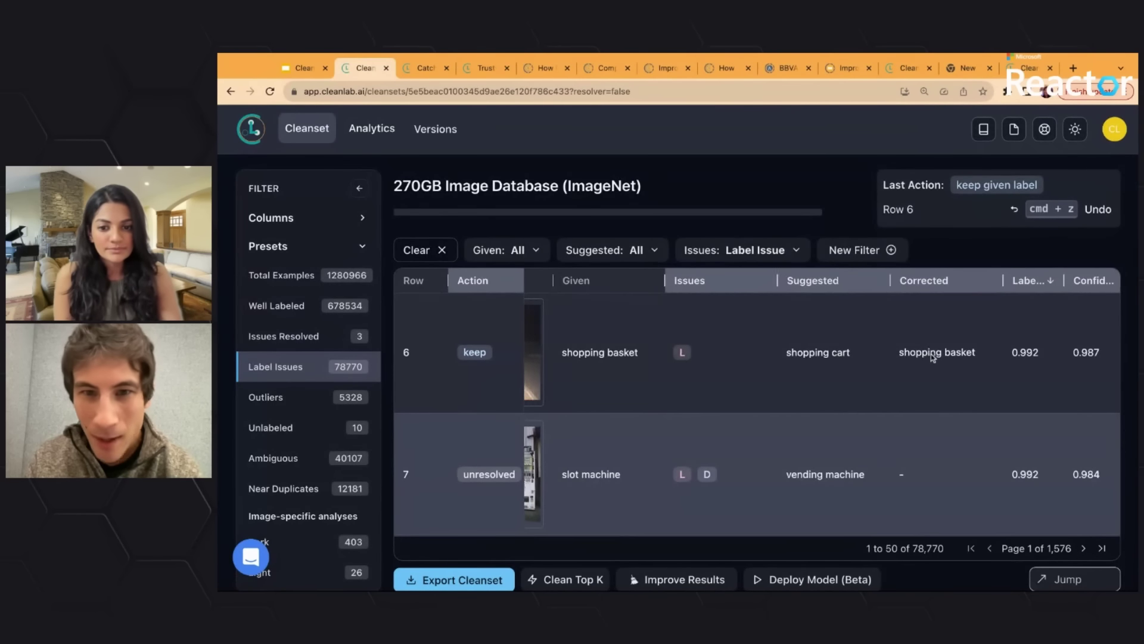
{"action": "scroll", "coordinate": [933, 357], "scroll_direction": "left", "scroll_amount": 3}
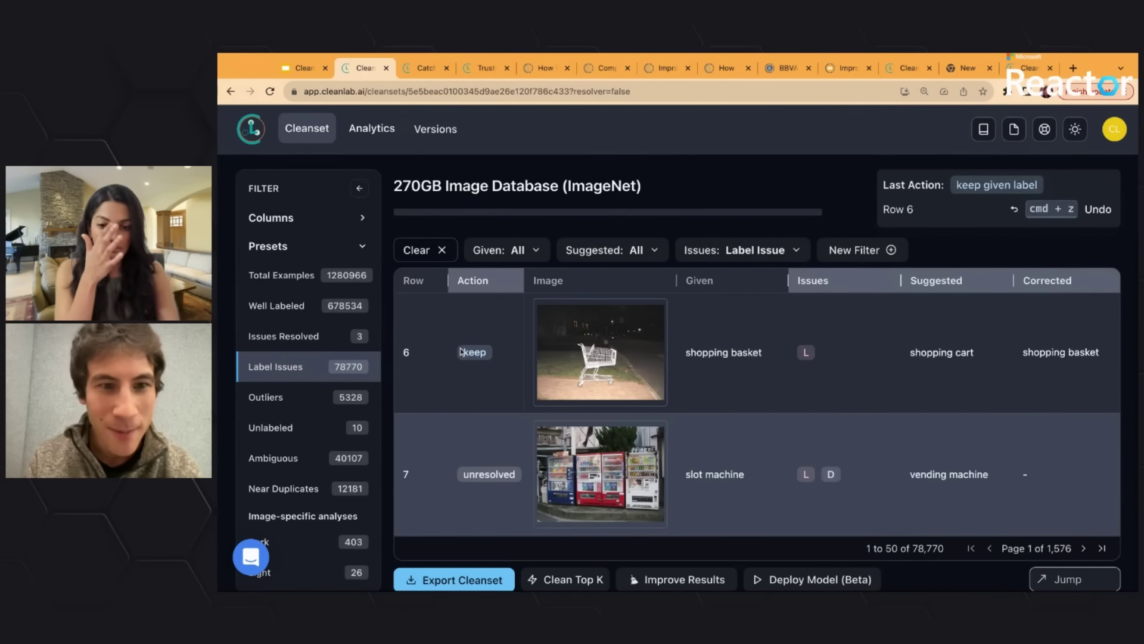
Change the row 6 image's resolution to the suggested label shopping cart and return to the label issue list
{"action": "left_click", "coordinate": [503, 360]}
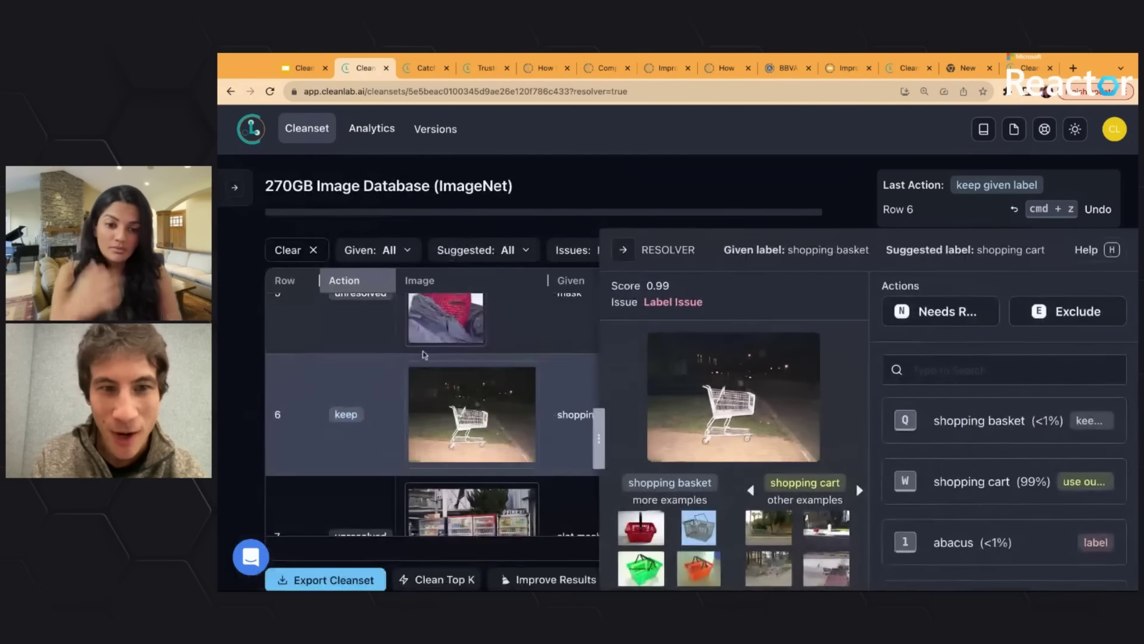
{"action": "left_click", "coordinate": [952, 471]}
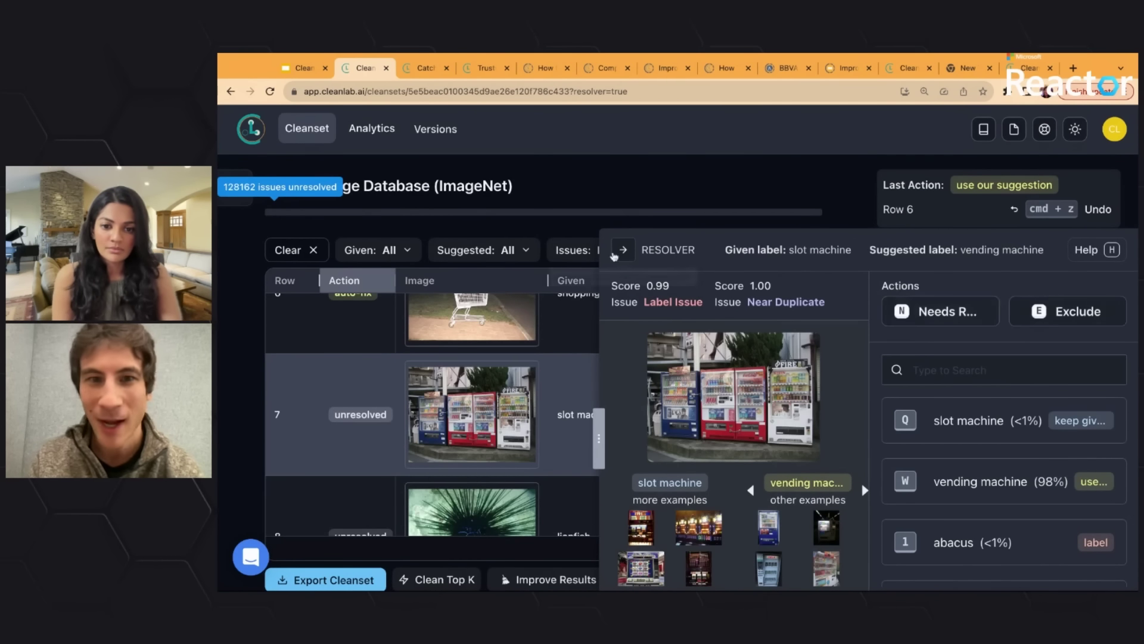
{"action": "left_click", "coordinate": [623, 250]}
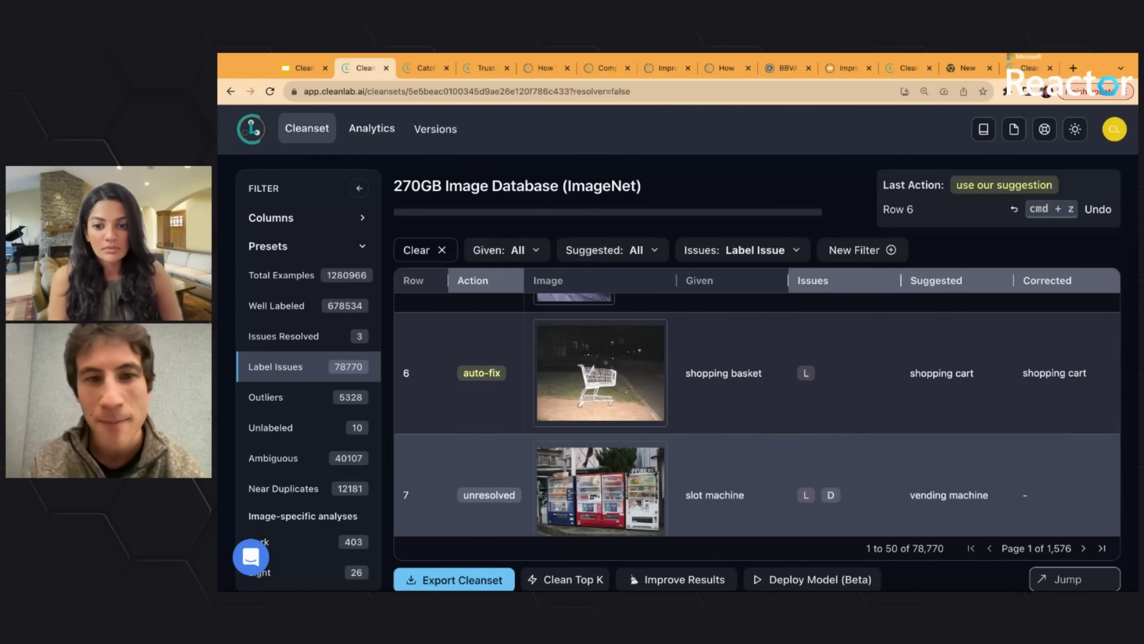
Open the cleanset's analytics and examine the Data Issues by Type and Potential Label Issues by Class charts
{"action": "left_click", "coordinate": [372, 128]}
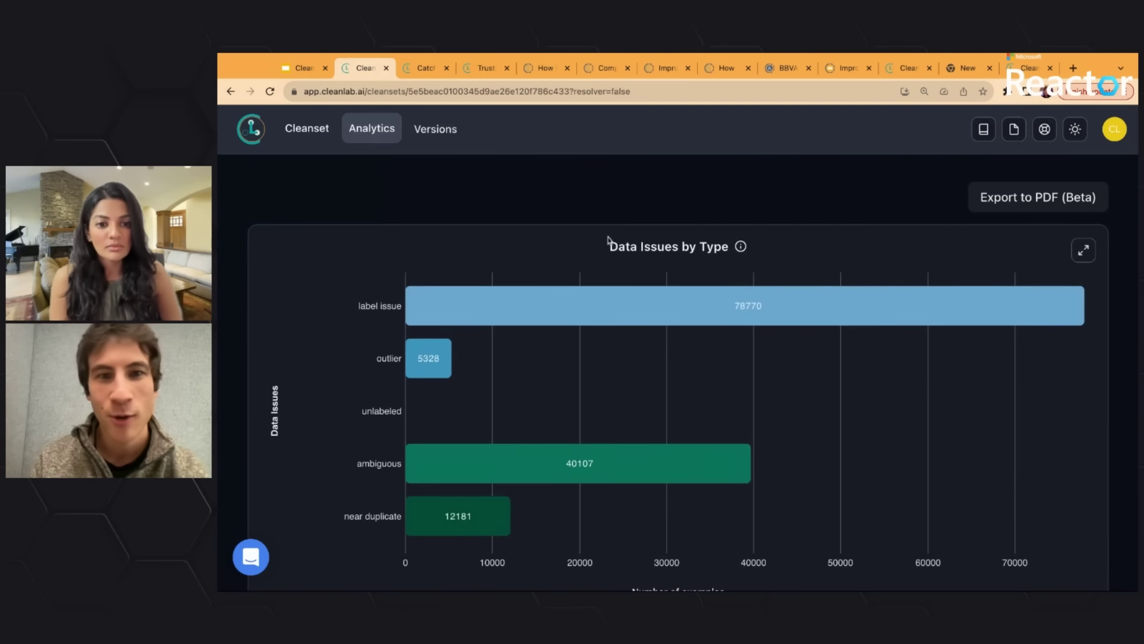
{"action": "scroll", "coordinate": [708, 288], "scroll_direction": "down", "scroll_amount": 6}
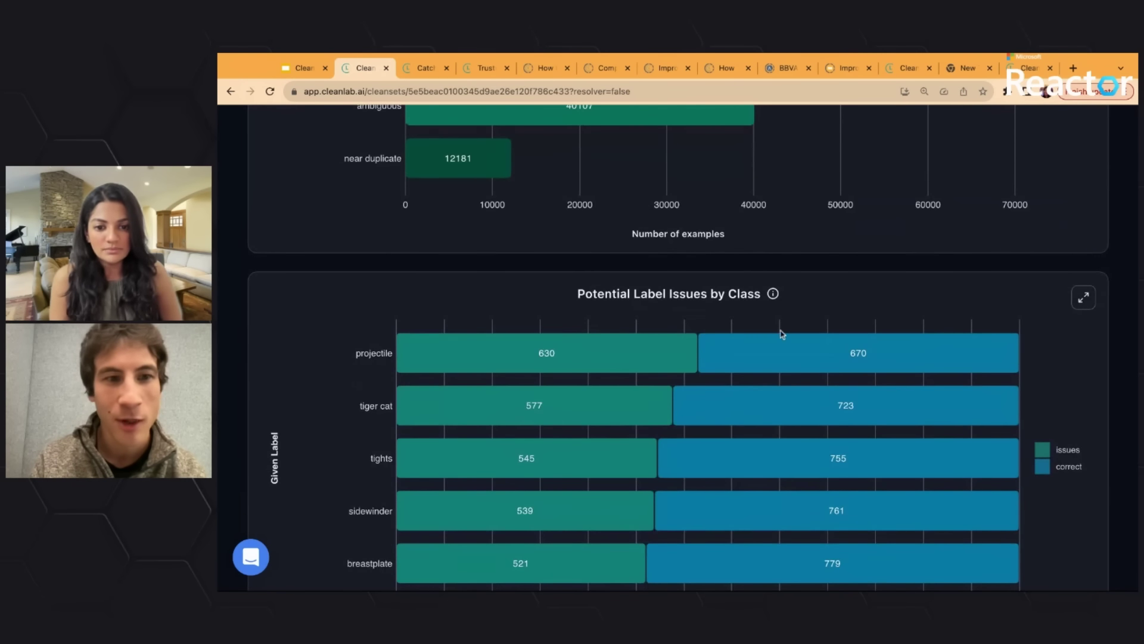
{"action": "scroll", "coordinate": [614, 262], "scroll_direction": "up", "scroll_amount": 5}
{"action": "scroll", "coordinate": [665, 434], "scroll_direction": "down", "scroll_amount": 4}
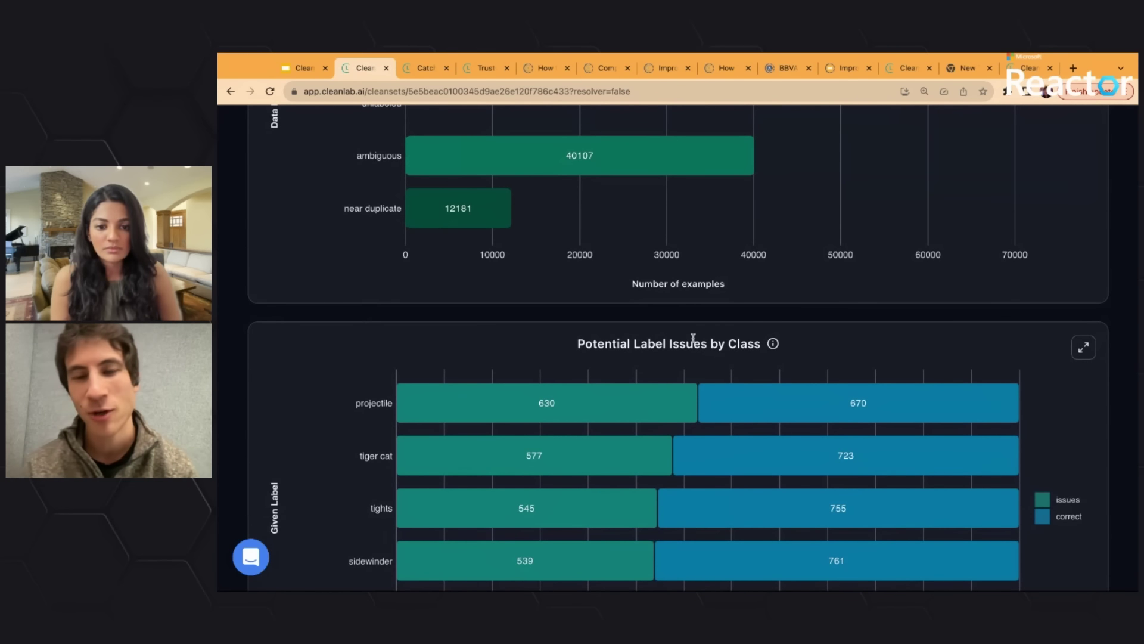
{"action": "scroll", "coordinate": [731, 339], "scroll_direction": "down", "scroll_amount": 1}
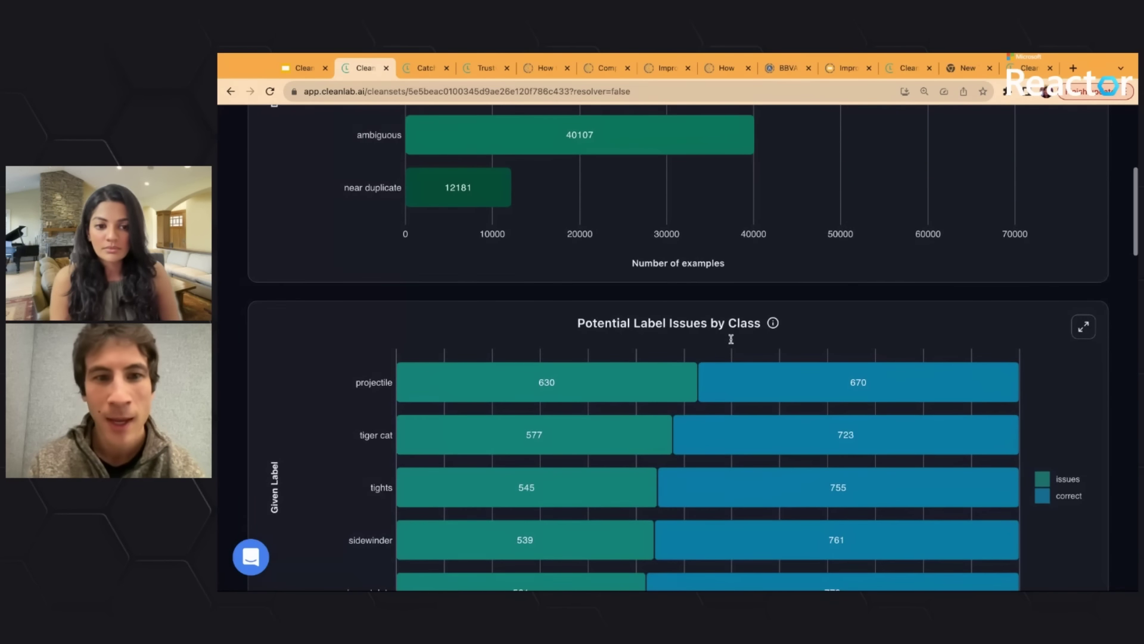
{"action": "scroll", "coordinate": [733, 340], "scroll_direction": "down", "scroll_amount": 2}
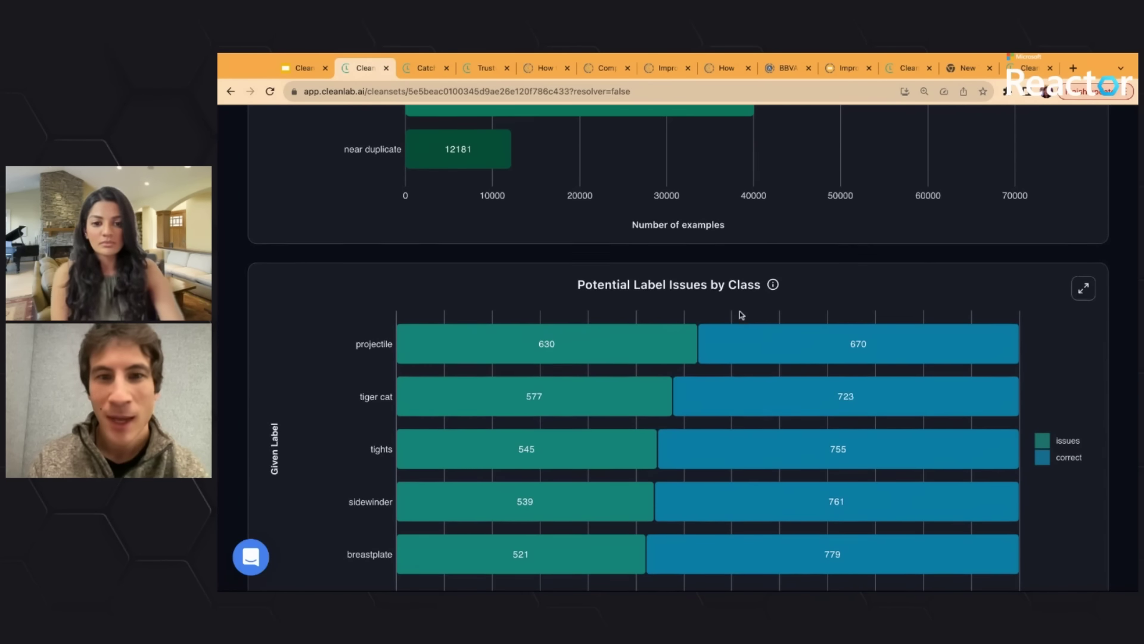
{"action": "scroll", "coordinate": [741, 314], "scroll_direction": "down", "scroll_amount": 3}
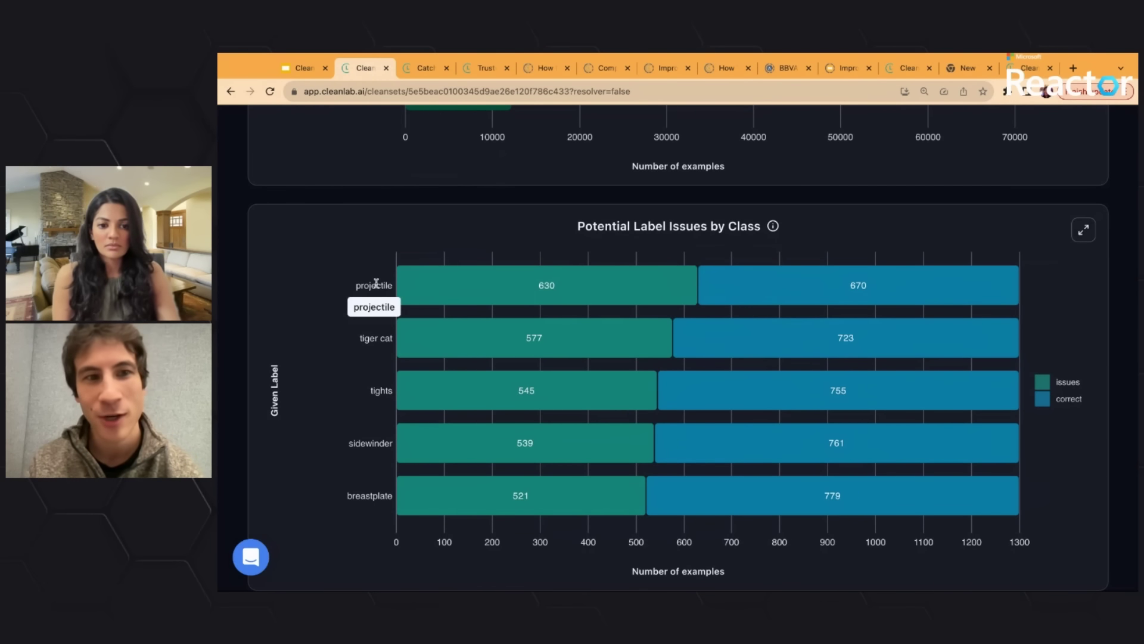
{"action": "scroll", "coordinate": [376, 283], "scroll_direction": "down", "scroll_amount": 1}
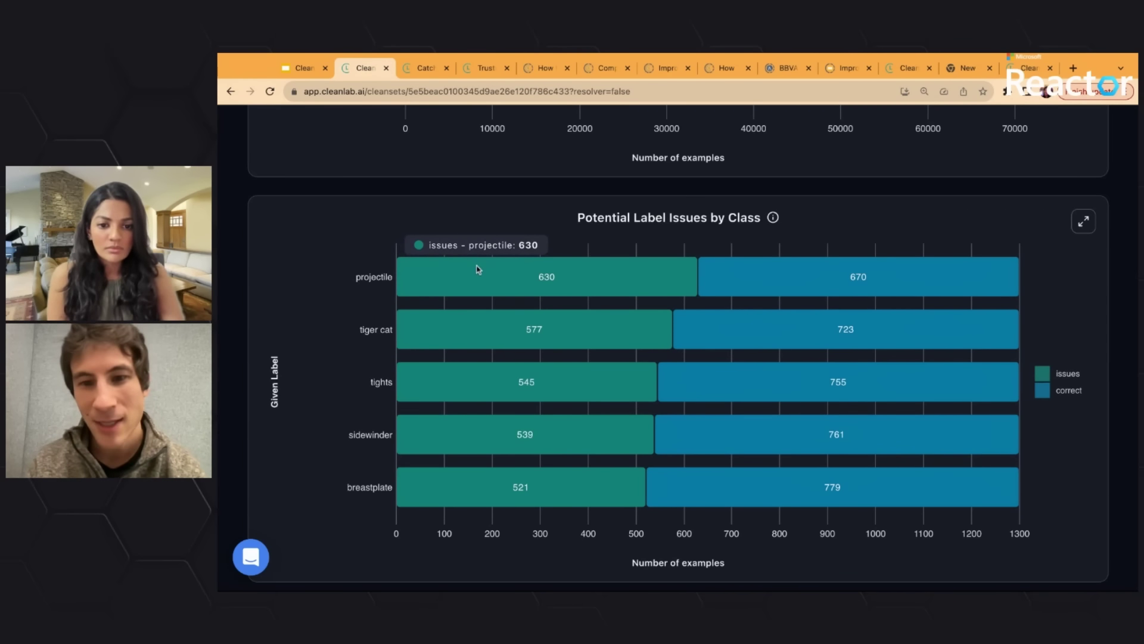
Examine the Most Frequently Suggested Label Corrections chart, focusing on the projectile to missile pair
{"action": "scroll", "coordinate": [360, 302], "scroll_direction": "down", "scroll_amount": 5}
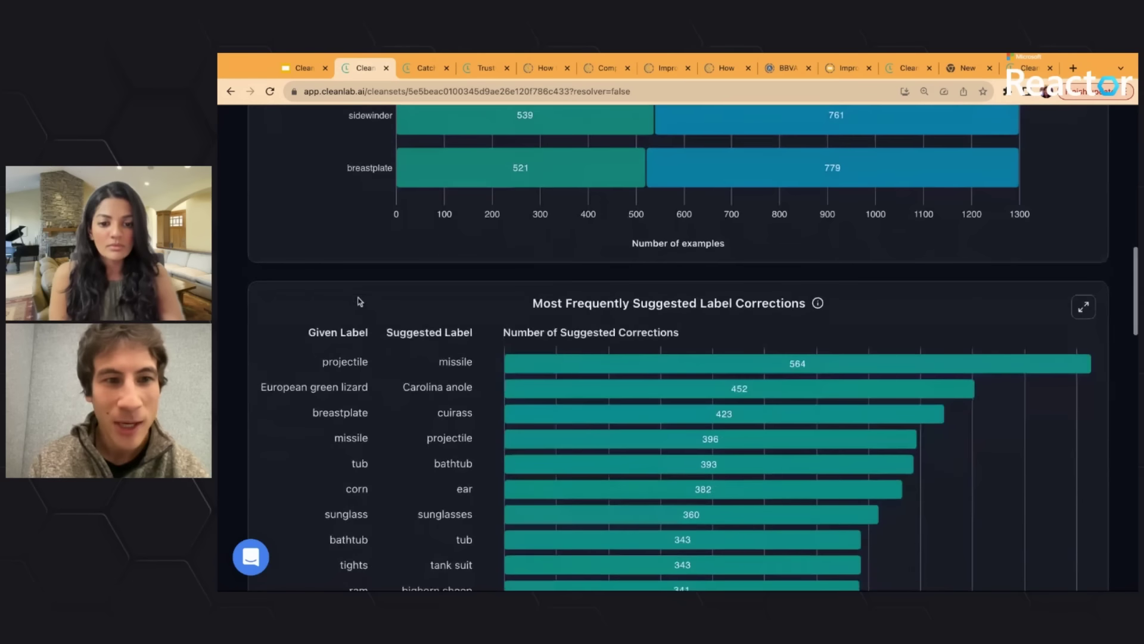
{"action": "scroll", "coordinate": [437, 352], "scroll_direction": "down", "scroll_amount": 1}
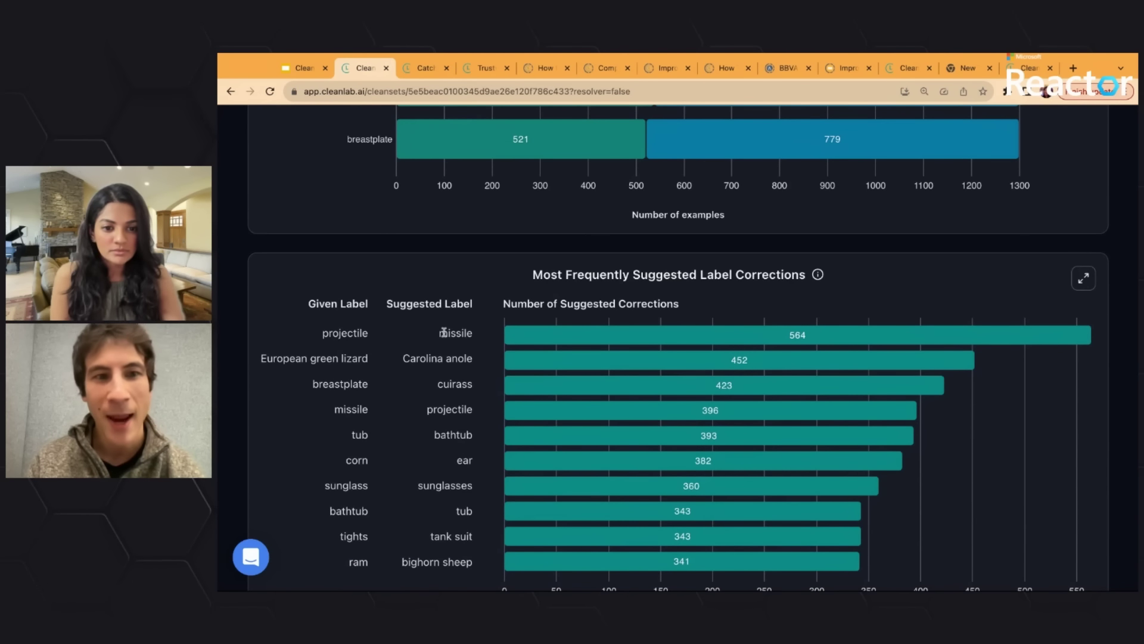
{"action": "double_click", "coordinate": [444, 332]}
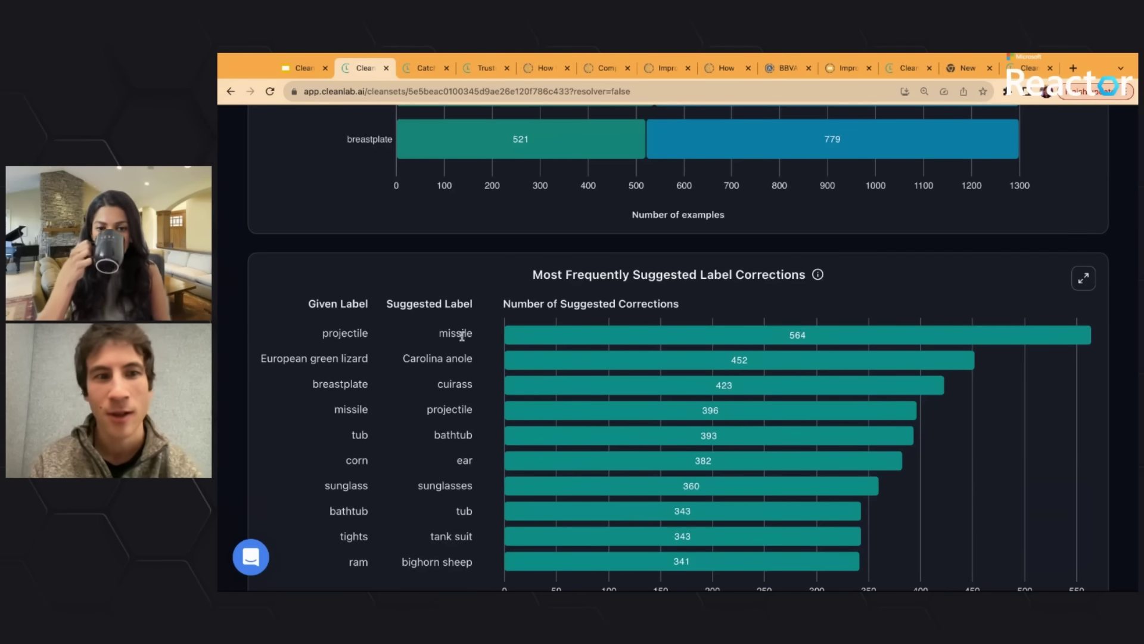
{"action": "double_click", "coordinate": [361, 335]}
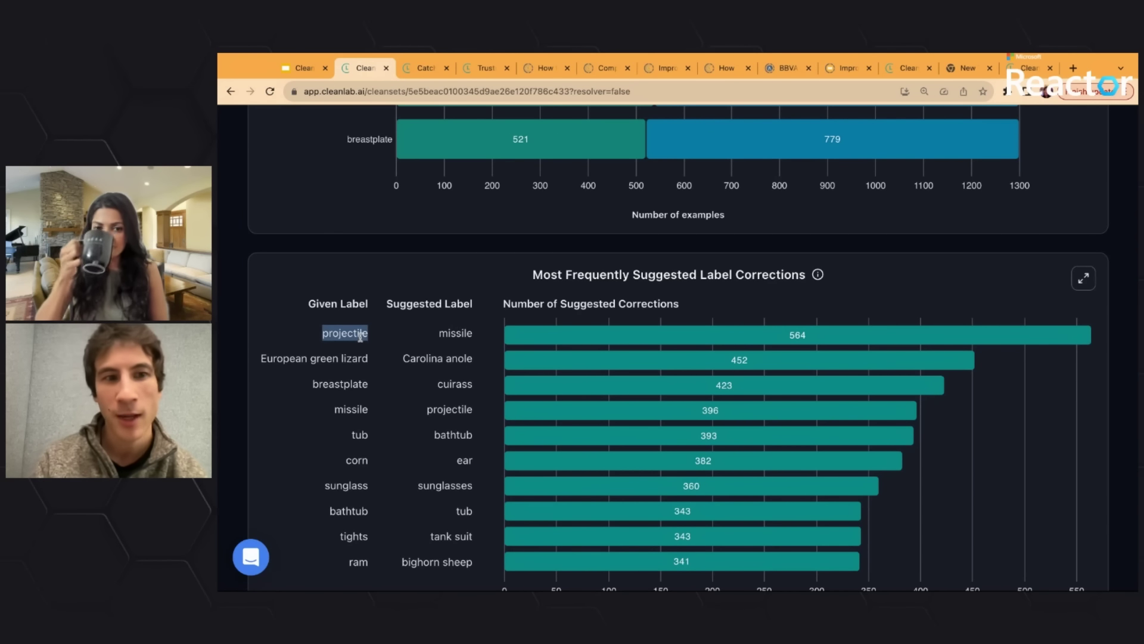
{"action": "left_click", "coordinate": [384, 332]}
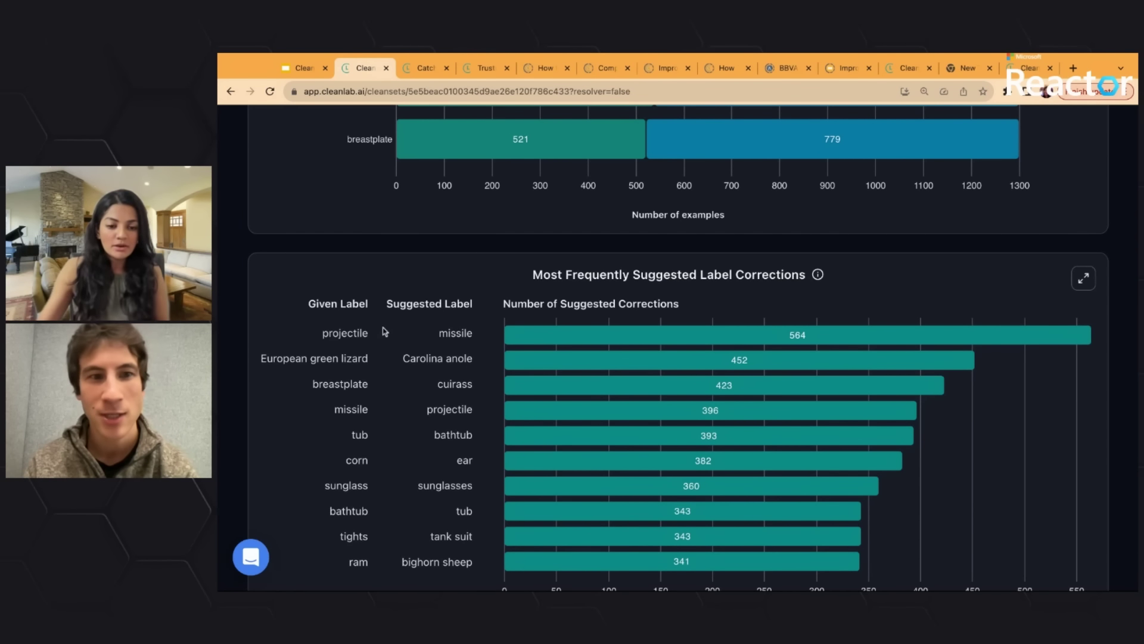
Open the cleanset filtered to images given as projectile and suggested as missile from the corrections chart, and browse them
{"action": "left_click", "coordinate": [610, 333]}
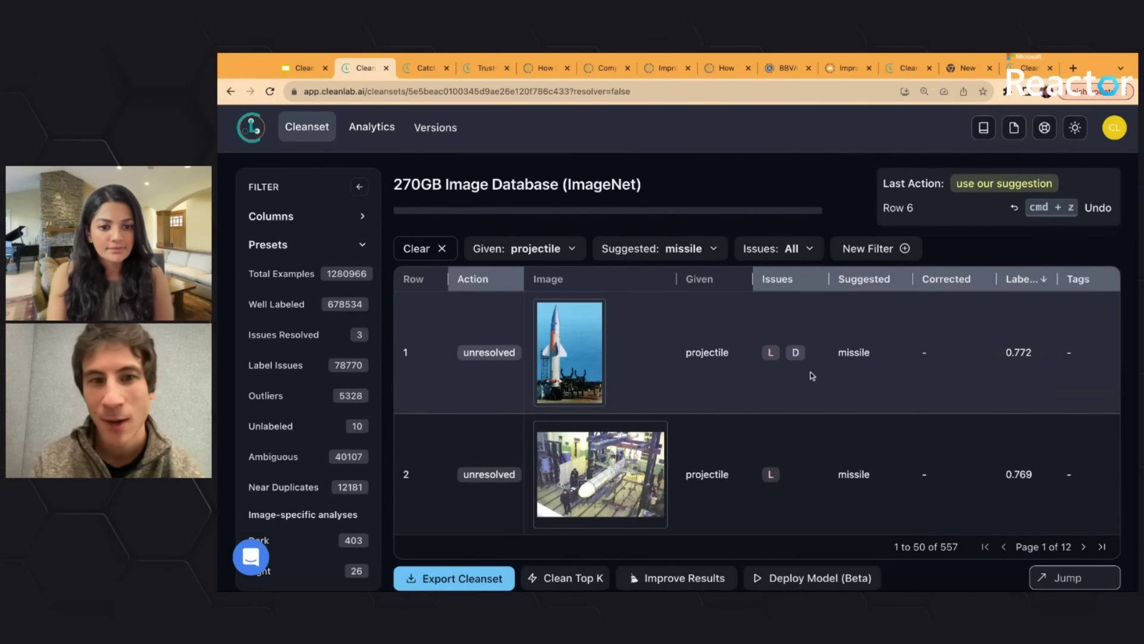
{"action": "scroll", "coordinate": [853, 379], "scroll_direction": "down", "scroll_amount": 3}
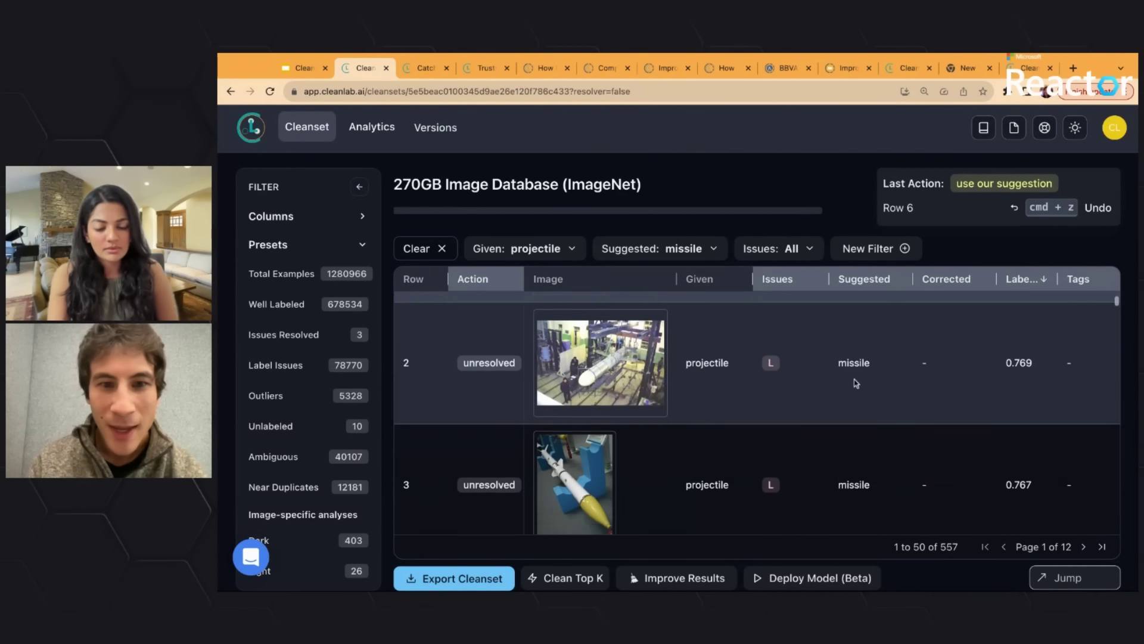
{"action": "scroll", "coordinate": [856, 383], "scroll_direction": "down", "scroll_amount": 5}
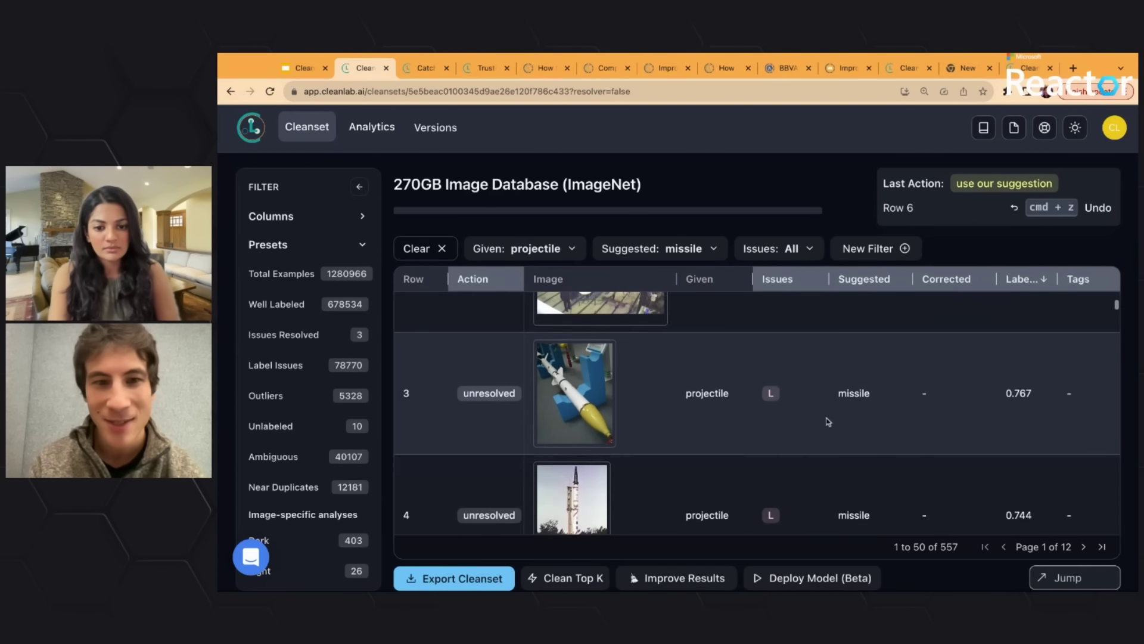
{"action": "scroll", "coordinate": [829, 421], "scroll_direction": "down", "scroll_amount": 1}
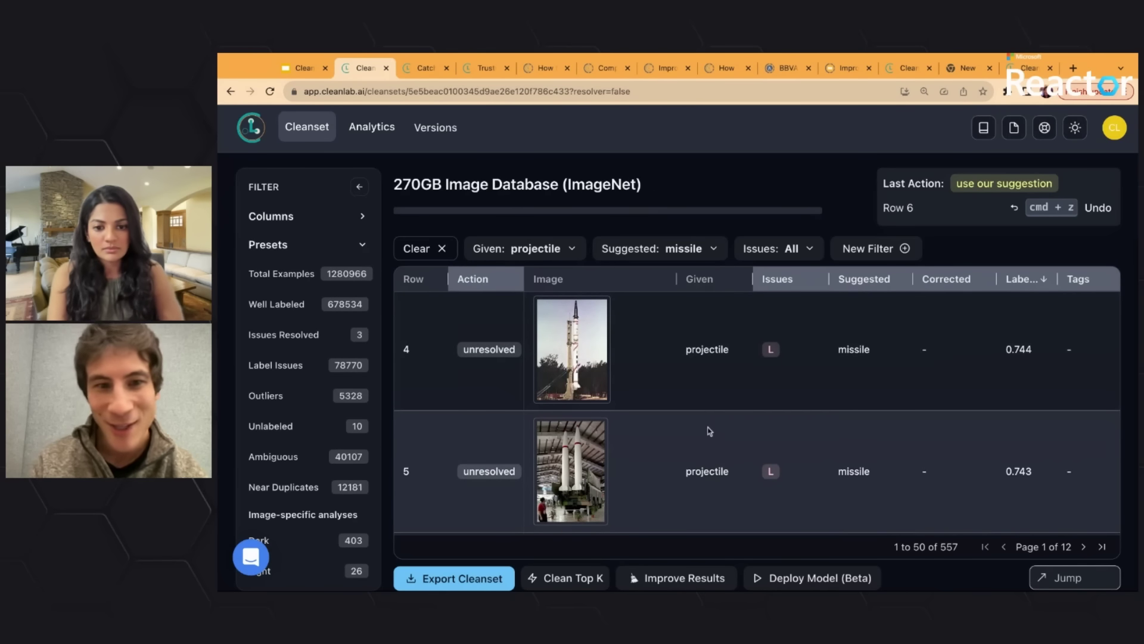
{"action": "scroll", "coordinate": [716, 419], "scroll_direction": "down", "scroll_amount": 12}
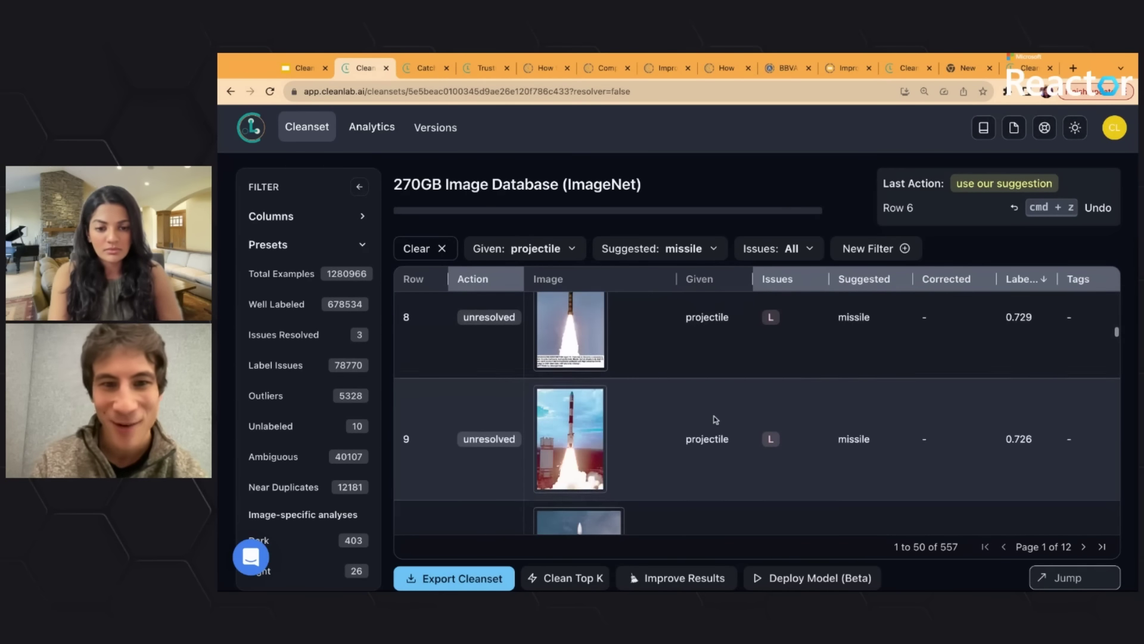
{"action": "scroll", "coordinate": [757, 413], "scroll_direction": "down", "scroll_amount": 8}
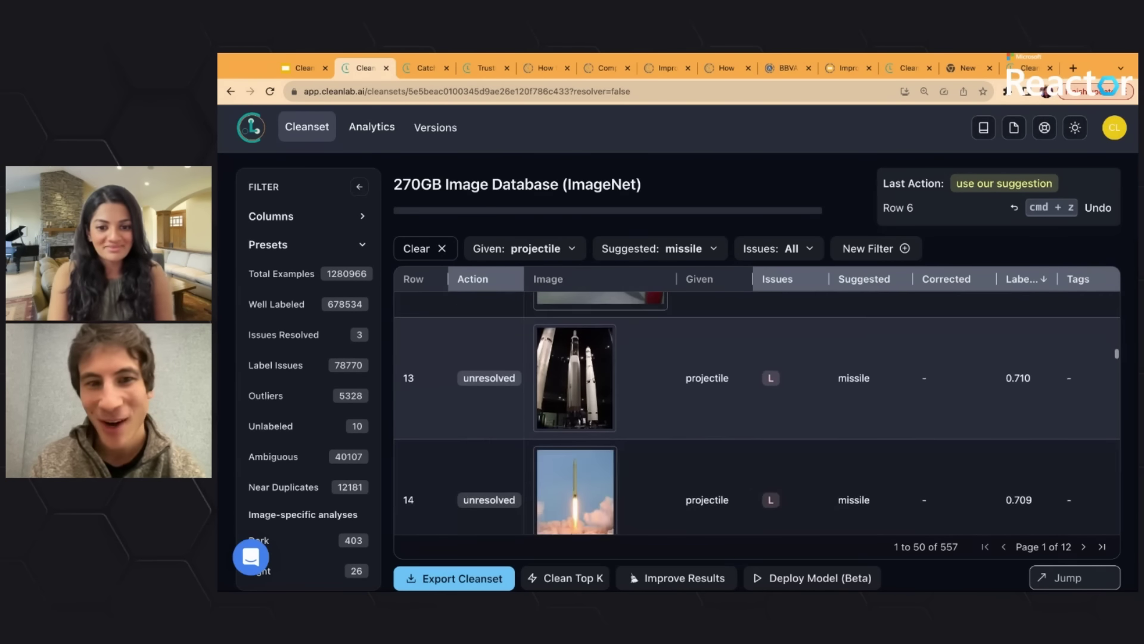
{"action": "scroll", "coordinate": [718, 413], "scroll_direction": "down", "scroll_amount": 2}
{"action": "scroll", "coordinate": [718, 378], "scroll_direction": "up", "scroll_amount": 6}
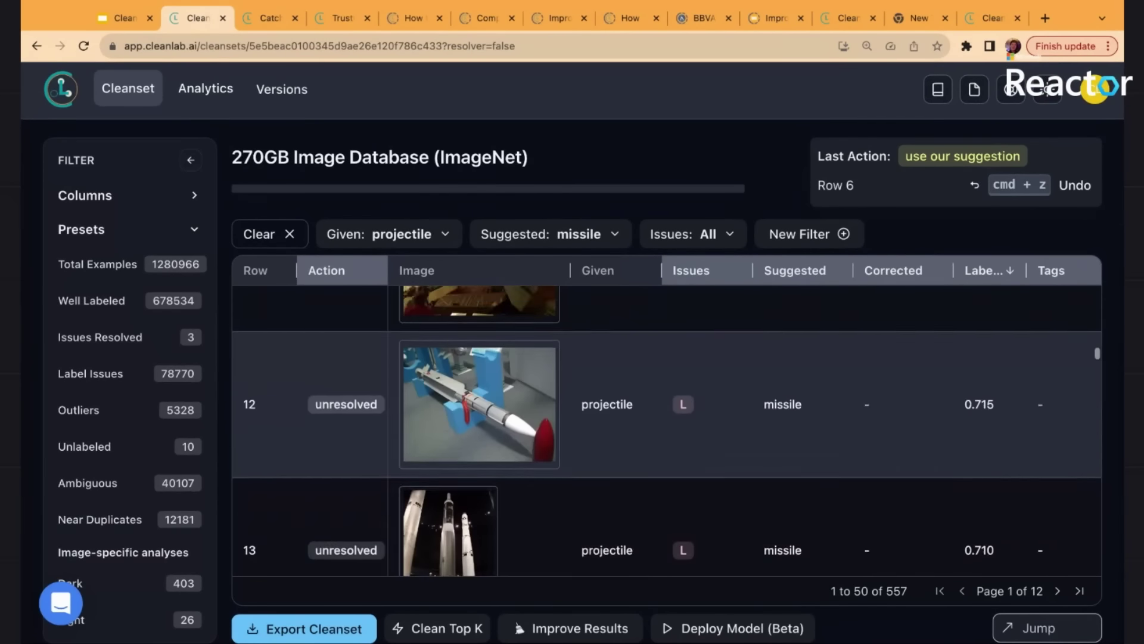
Set the given label filter to missile, keeping the suggested label missile, and browse the matching images
{"action": "left_click", "coordinate": [448, 235]}
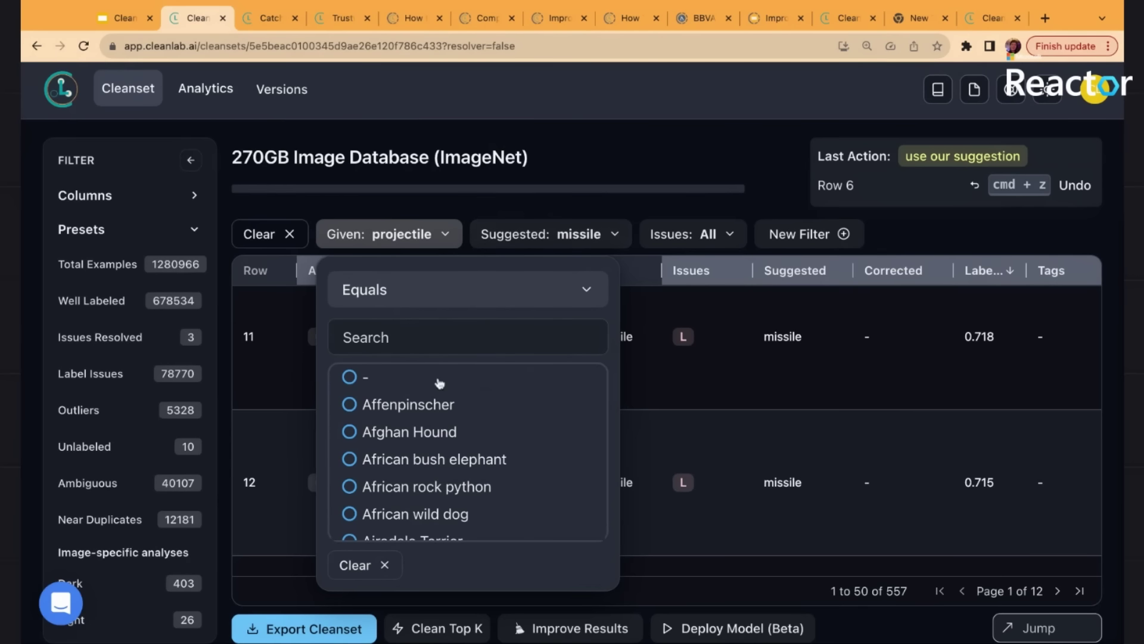
{"action": "left_click", "coordinate": [414, 340]}
{"action": "type", "text": "mis"}
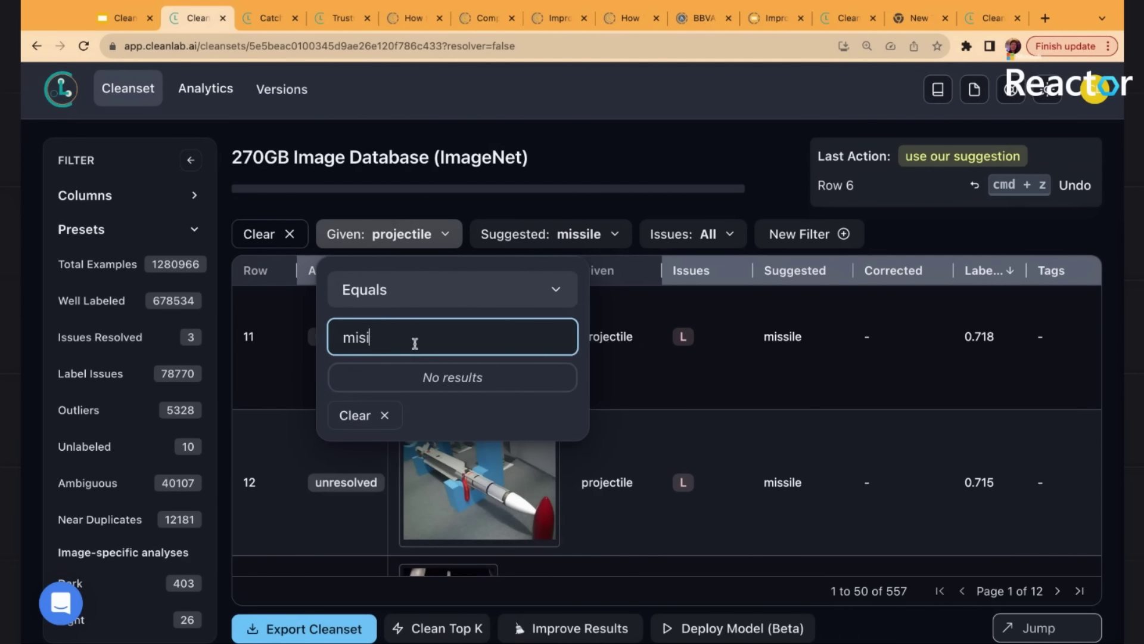
{"action": "left_click", "coordinate": [358, 377]}
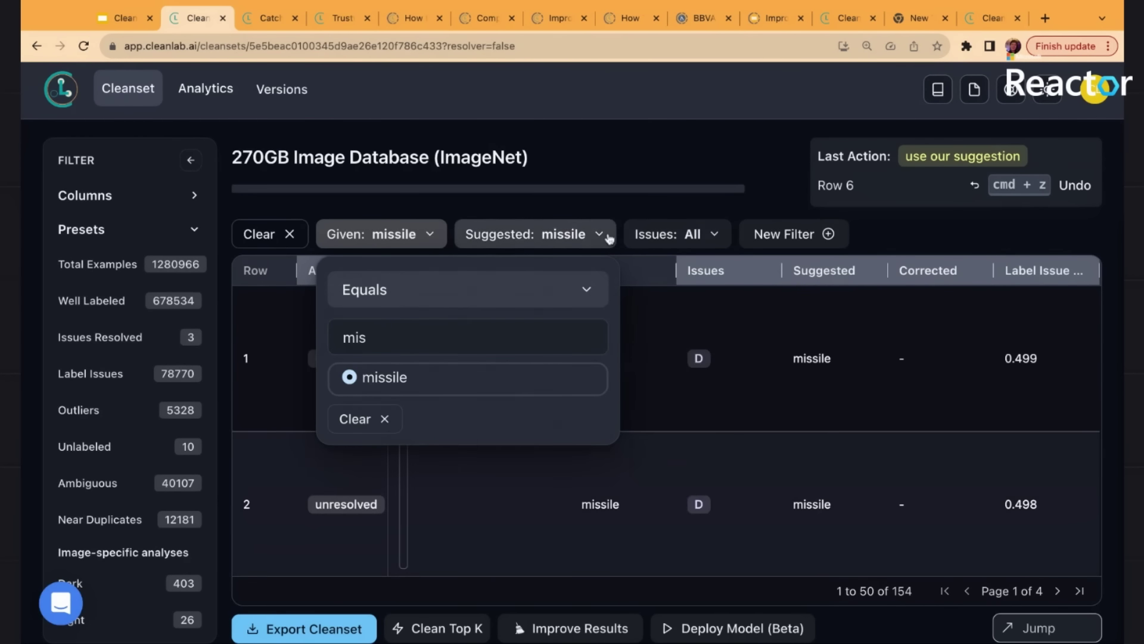
{"action": "left_click", "coordinate": [596, 234]}
{"action": "left_click", "coordinate": [596, 208]}
{"action": "scroll", "coordinate": [580, 391], "scroll_direction": "down", "scroll_amount": 5}
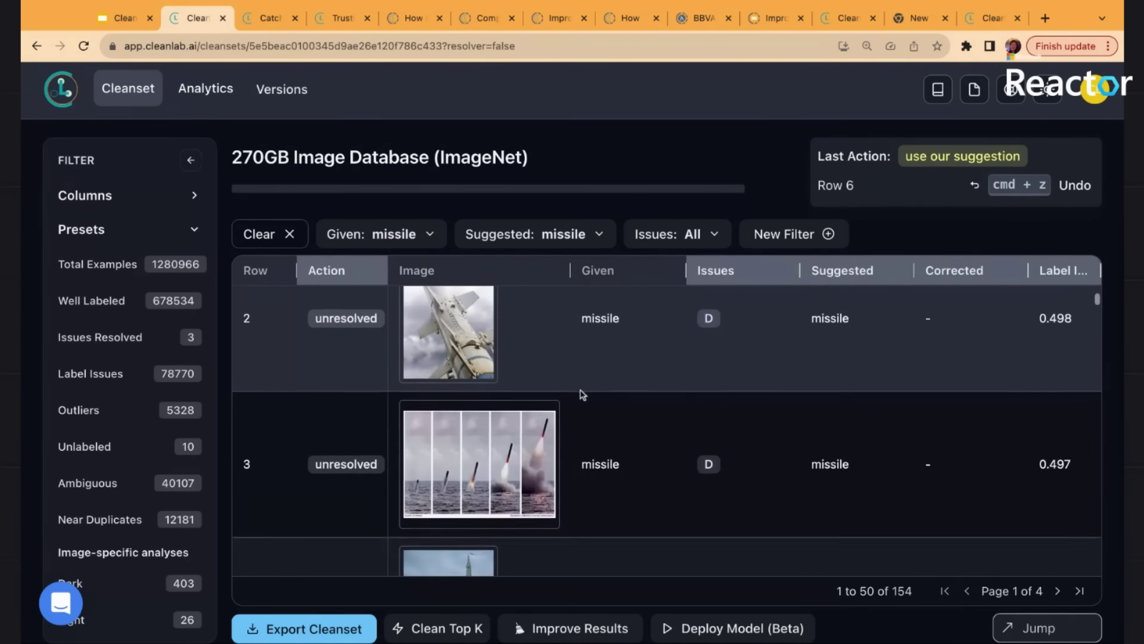
{"action": "scroll", "coordinate": [583, 394], "scroll_direction": "down", "scroll_amount": 2}
{"action": "scroll", "coordinate": [581, 393], "scroll_direction": "down", "scroll_amount": 4}
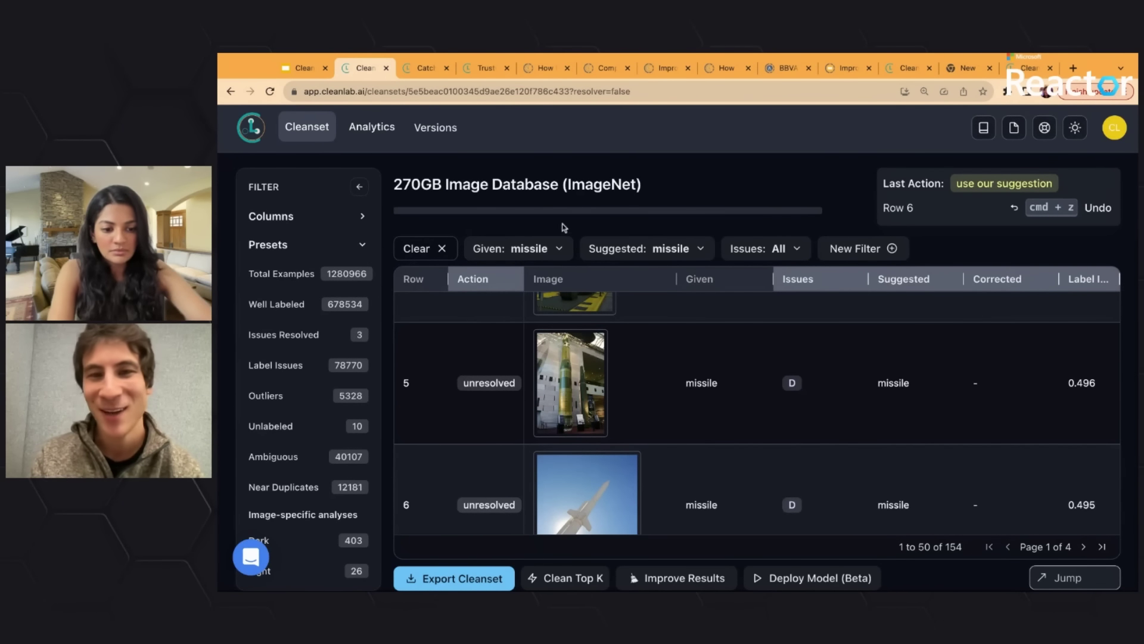
Clear the filters and open the projectile to missile pair from the analytics' Most Frequently Suggested Label Corrections chart
{"action": "left_click", "coordinate": [442, 248]}
{"action": "left_click", "coordinate": [385, 126]}
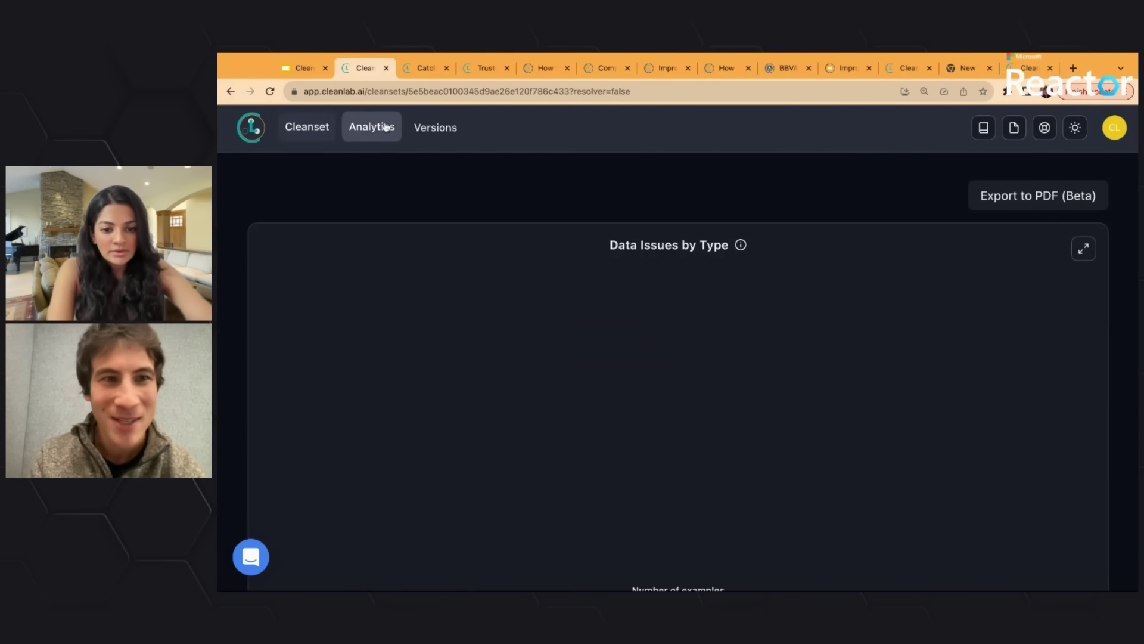
{"action": "scroll", "coordinate": [481, 339], "scroll_direction": "down", "scroll_amount": 15}
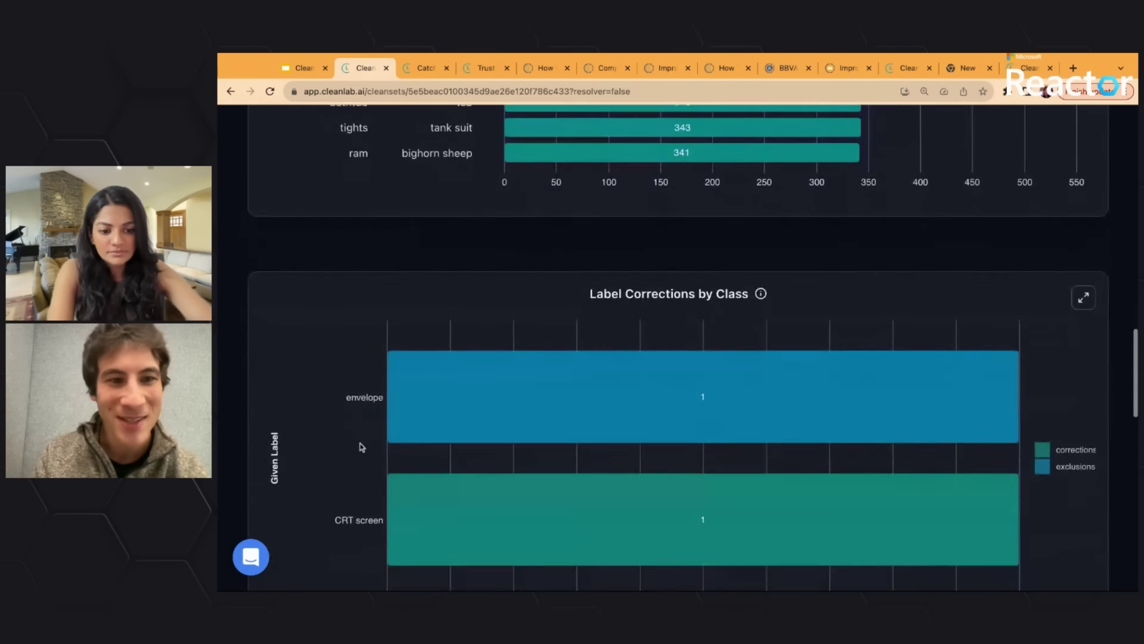
{"action": "scroll", "coordinate": [360, 446], "scroll_direction": "down", "scroll_amount": 5}
{"action": "scroll", "coordinate": [360, 447], "scroll_direction": "up", "scroll_amount": 6}
{"action": "scroll", "coordinate": [424, 340], "scroll_direction": "up", "scroll_amount": 4}
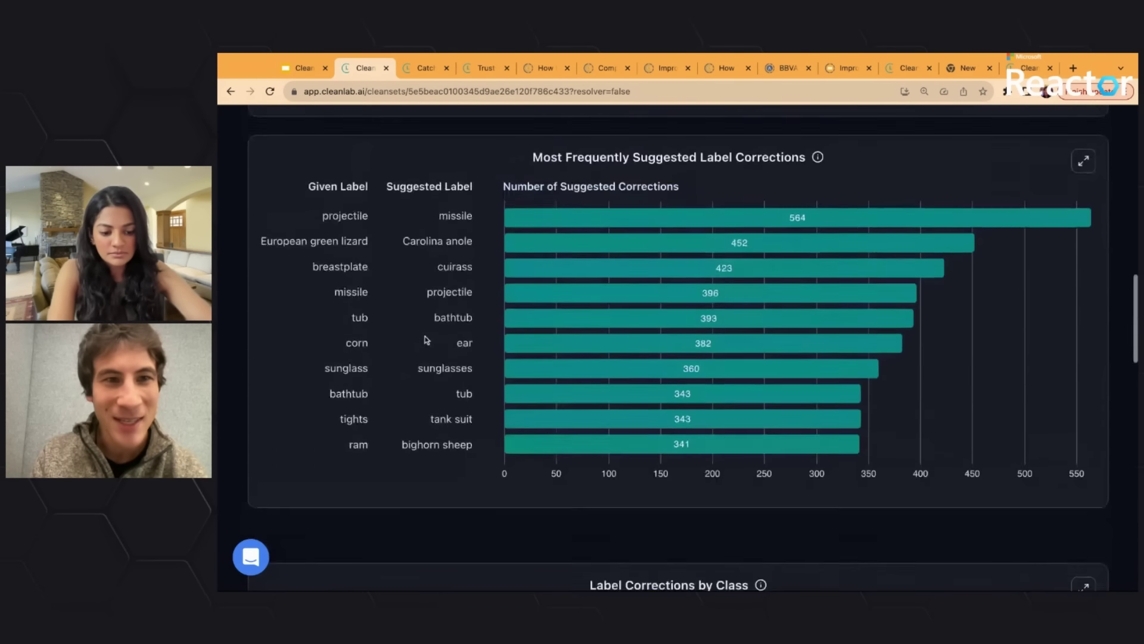
{"action": "left_click", "coordinate": [588, 234]}
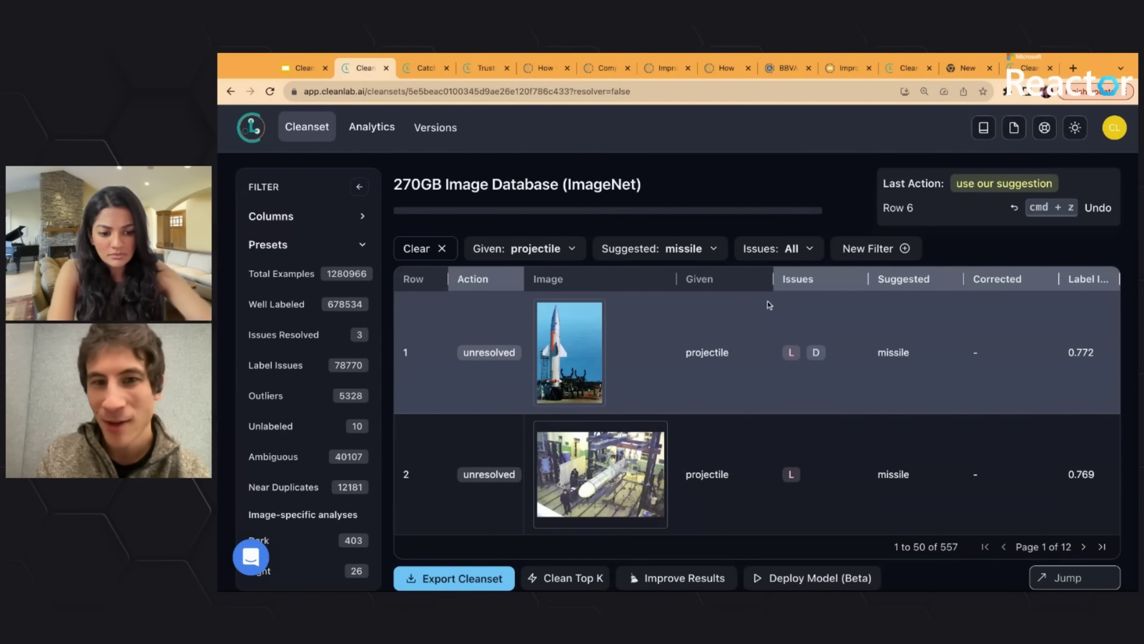
Select the first 10 projectile images and correct their label to missile in the Resolver, closing it when done
{"action": "scroll", "coordinate": [767, 303], "scroll_direction": "down", "scroll_amount": 8}
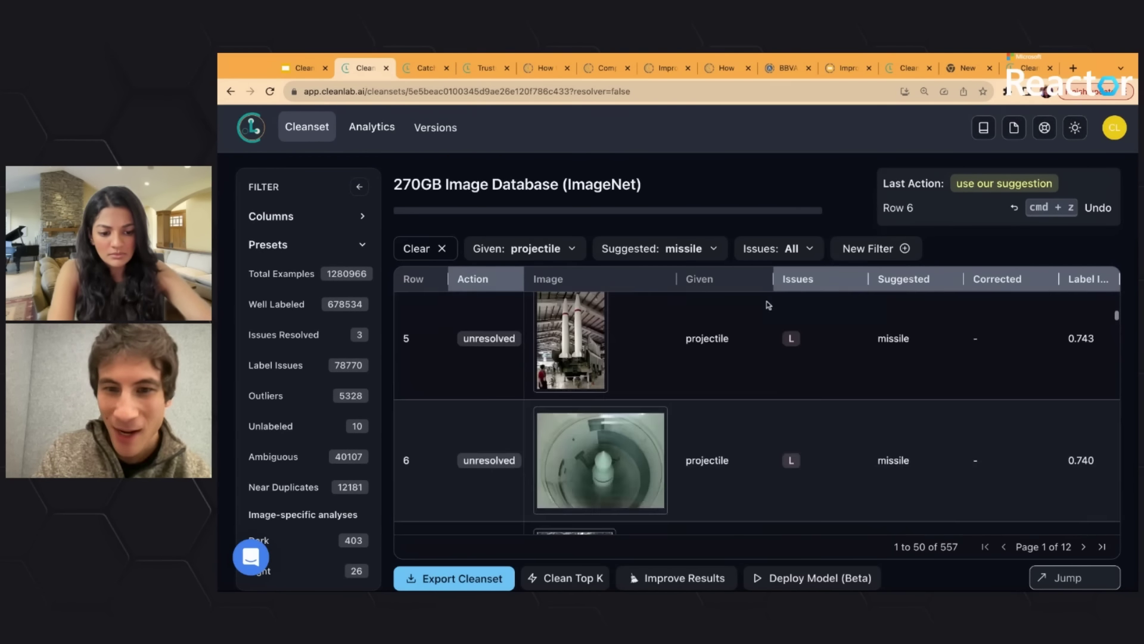
{"action": "scroll", "coordinate": [768, 304], "scroll_direction": "down", "scroll_amount": 8}
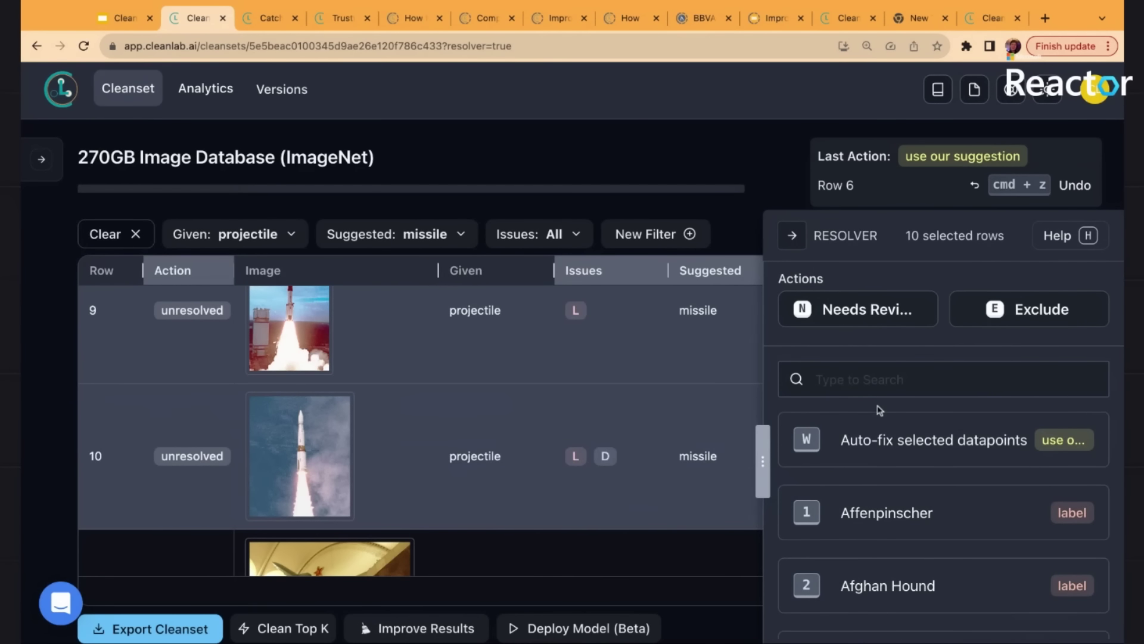
{"action": "scroll", "coordinate": [886, 441], "scroll_direction": "down", "scroll_amount": 2}
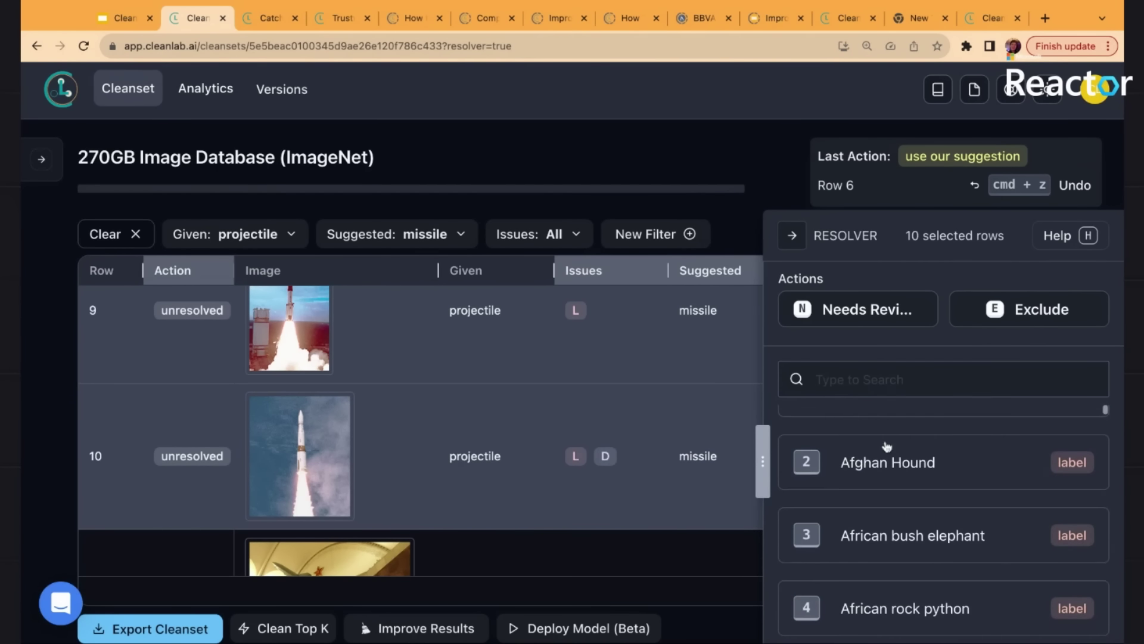
{"action": "left_click", "coordinate": [891, 389]}
{"action": "type", "text": "missi"}
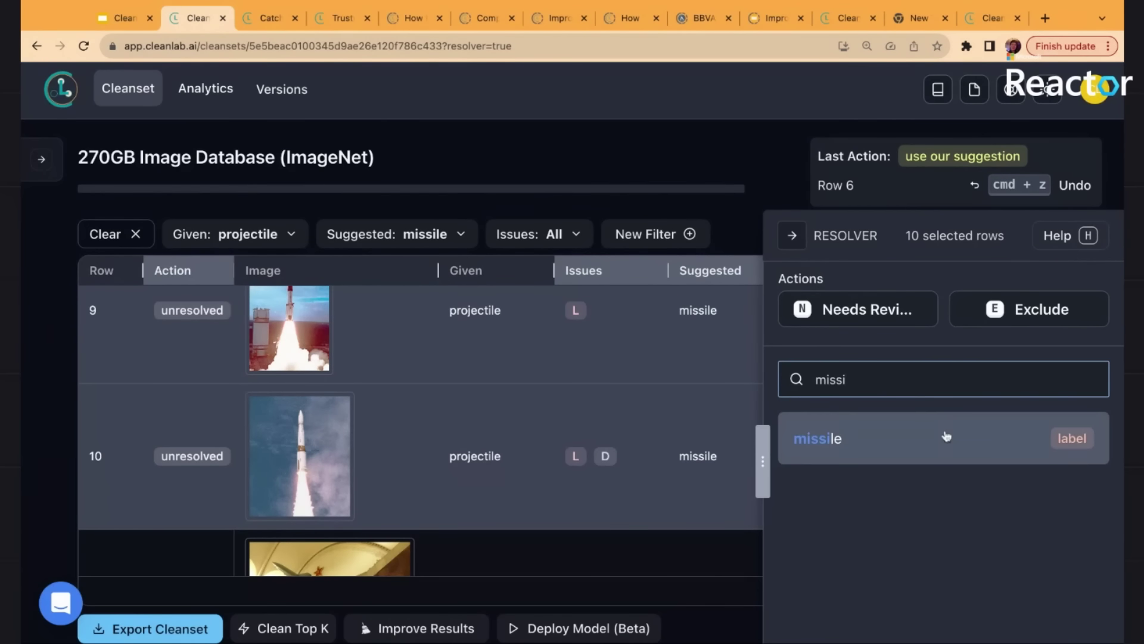
{"action": "left_click", "coordinate": [947, 436]}
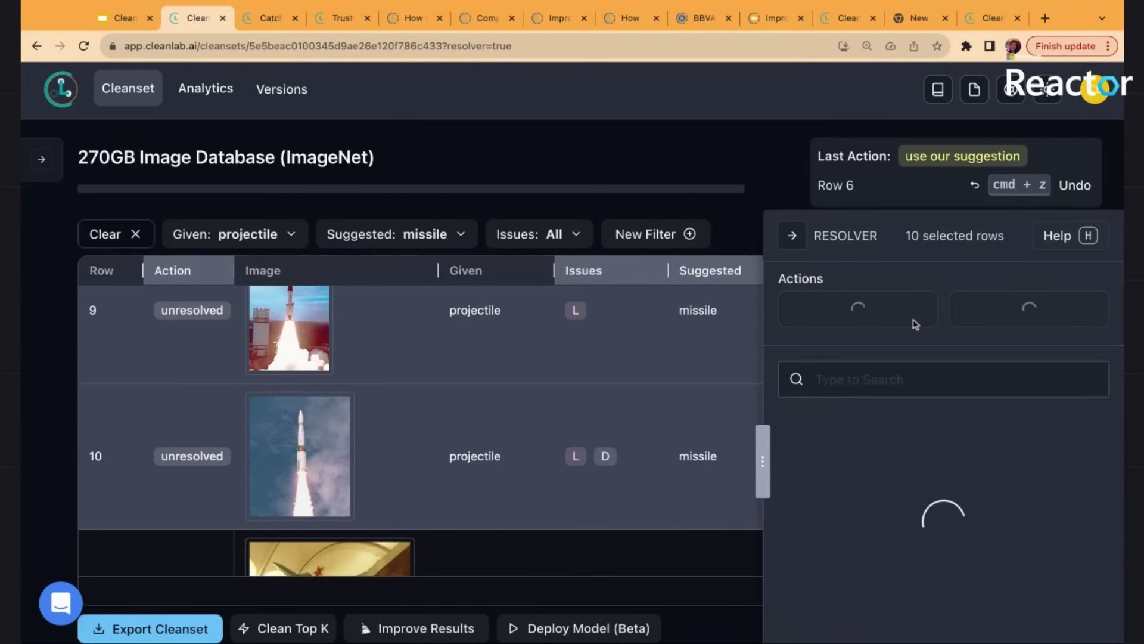
{"action": "left_click", "coordinate": [795, 237]}
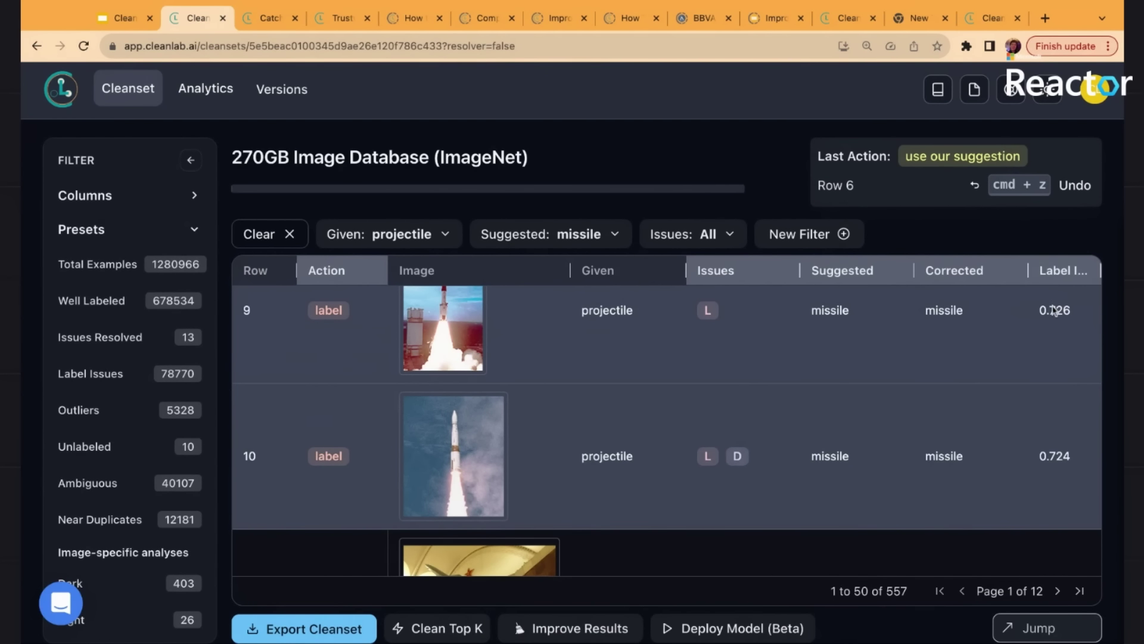
Auto-fix the top 200 filtered datapoints with Clean Top K and dismiss the notification
{"action": "mouse_move", "coordinate": [1064, 280]}
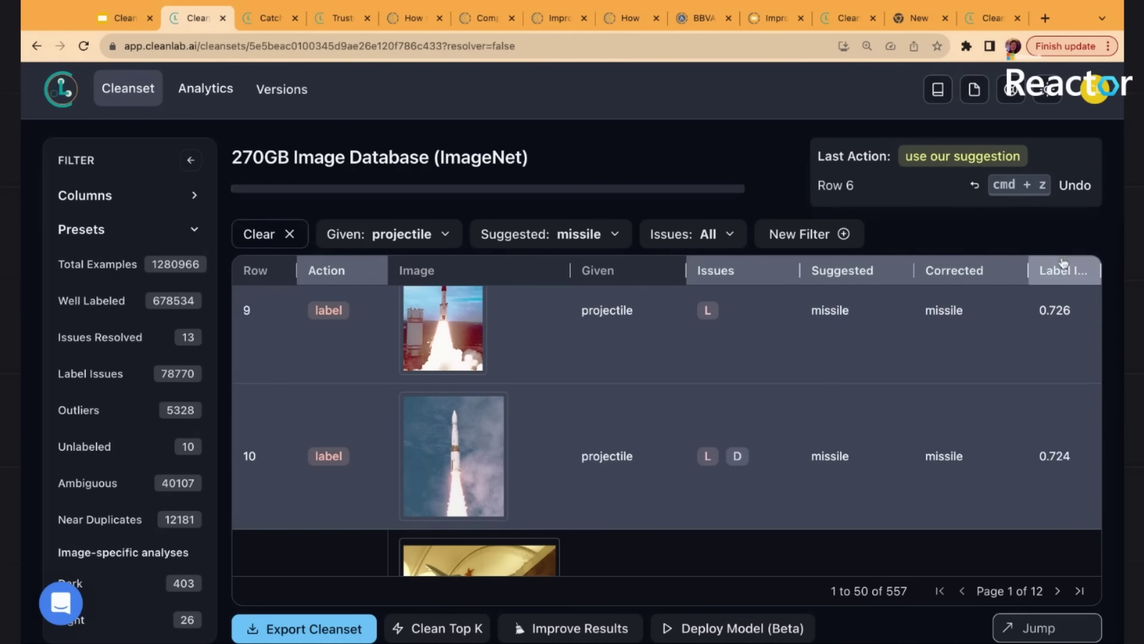
{"action": "left_click", "coordinate": [440, 621]}
{"action": "left_click", "coordinate": [398, 341]}
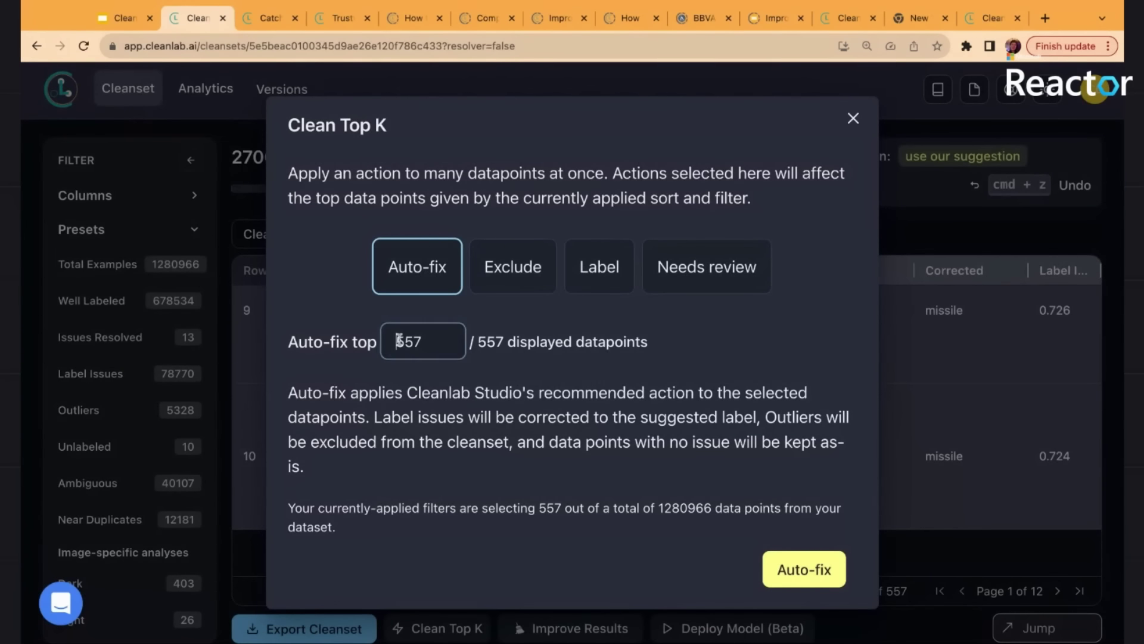
{"action": "double_click", "coordinate": [398, 341]}
{"action": "key", "text": "BackSpace"}
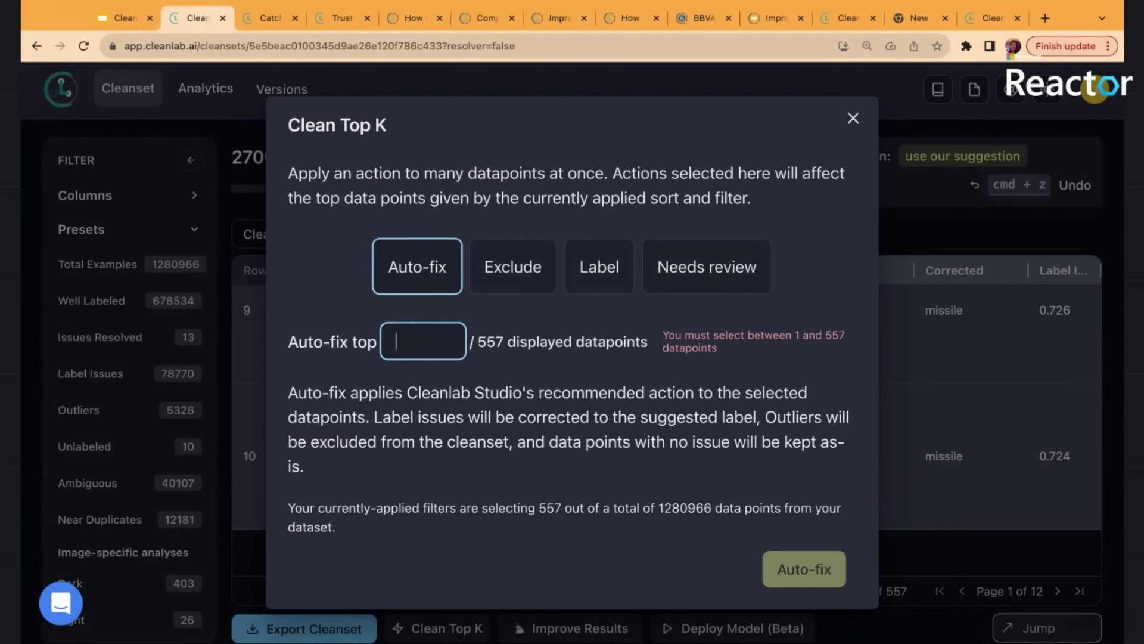
{"action": "type", "text": "30"}
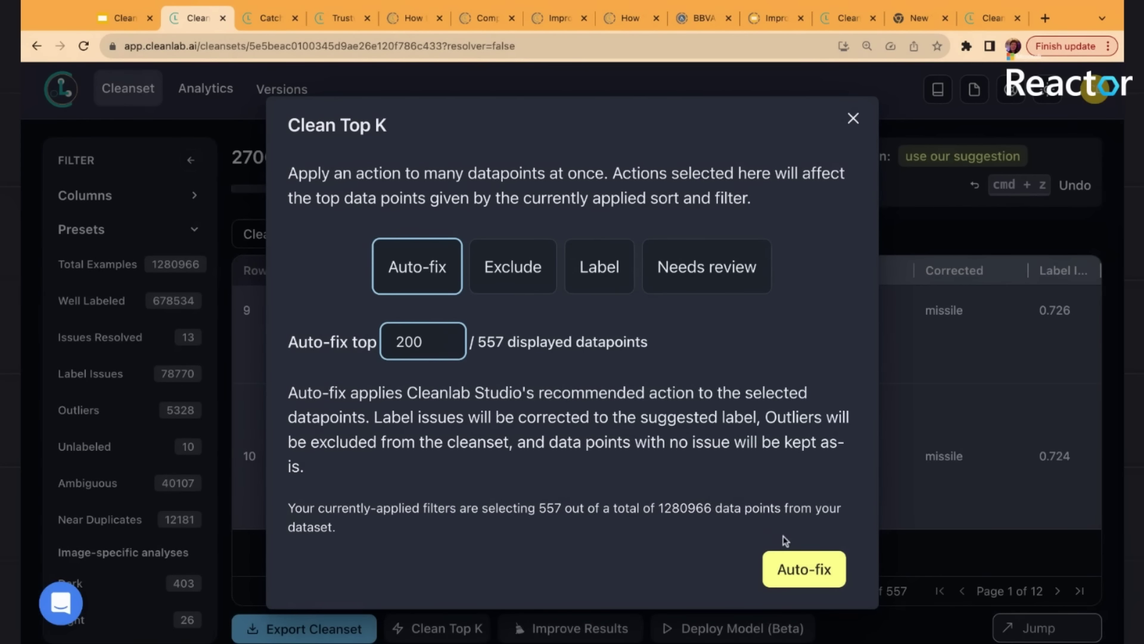
{"action": "left_click", "coordinate": [782, 566]}
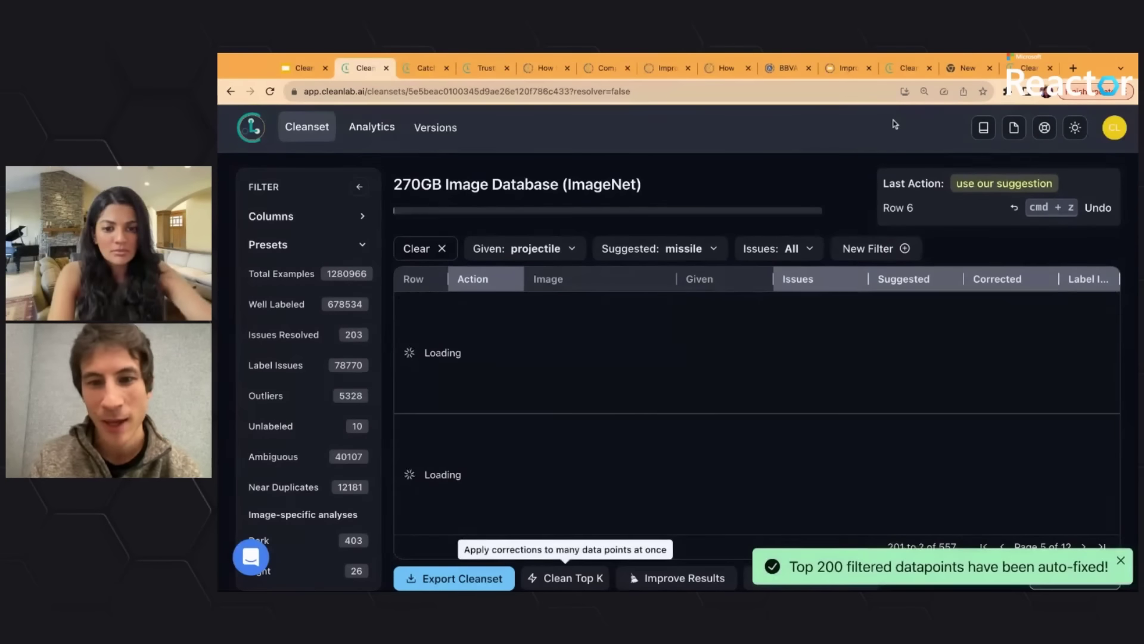
{"action": "scroll", "coordinate": [721, 350], "scroll_direction": "up", "scroll_amount": 1}
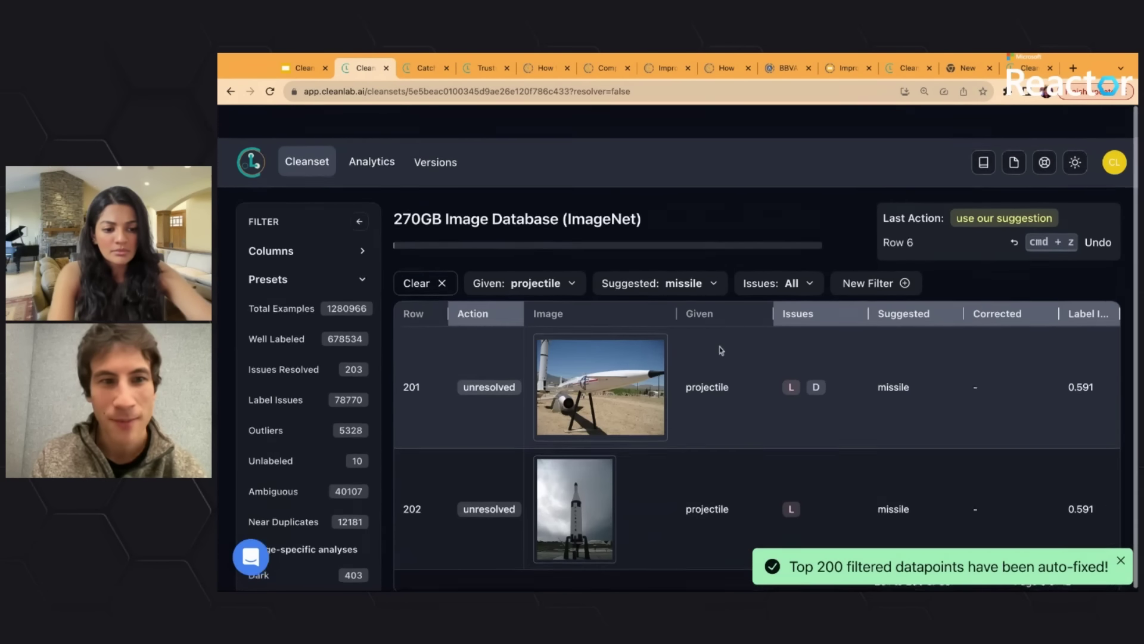
{"action": "scroll", "coordinate": [721, 351], "scroll_direction": "down", "scroll_amount": 1}
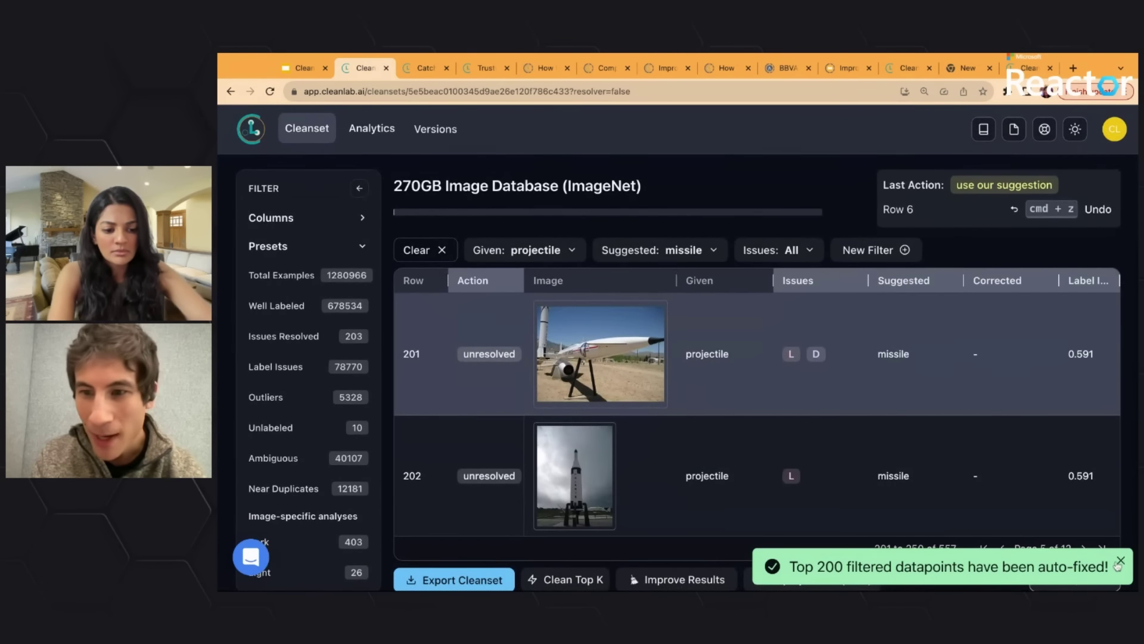
{"action": "left_click", "coordinate": [1120, 562]}
{"action": "scroll", "coordinate": [709, 343], "scroll_direction": "up", "scroll_amount": 1}
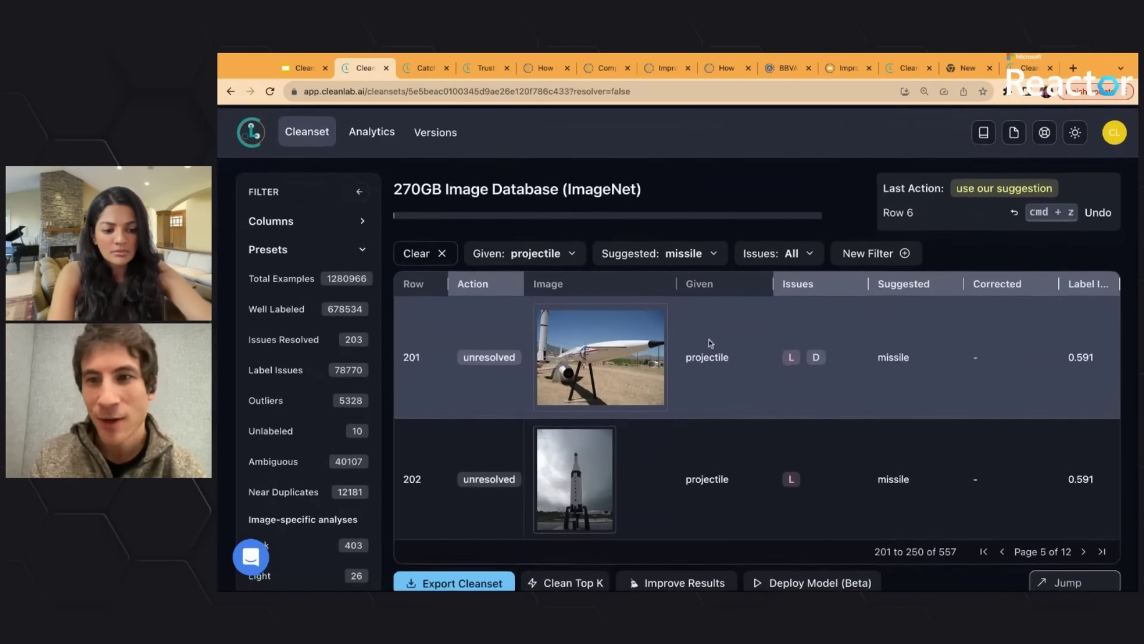
{"action": "scroll", "coordinate": [709, 343], "scroll_direction": "down", "scroll_amount": 1}
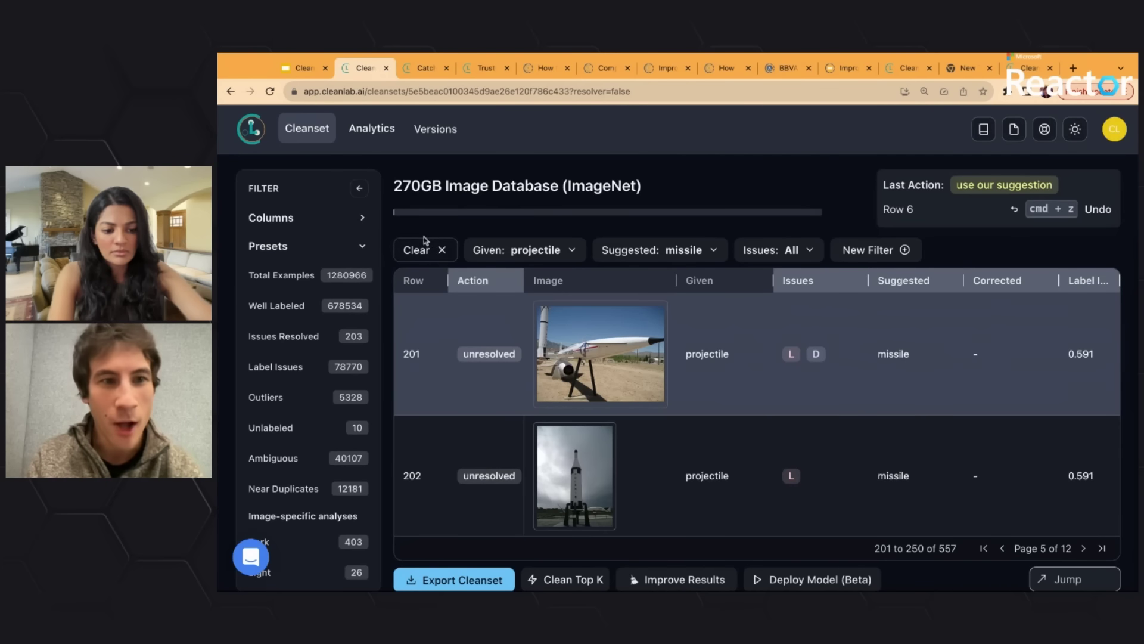
Clear the label filters, switch to the Outliers preset, and browse the top-ranked outlier images
{"action": "left_click", "coordinate": [441, 250]}
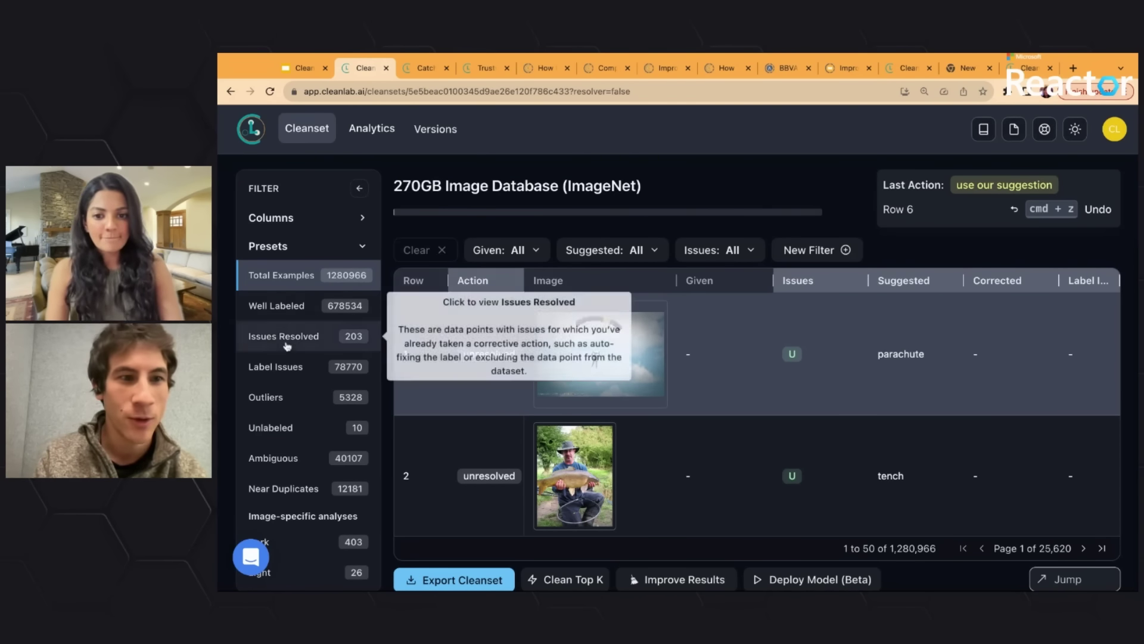
{"action": "left_click", "coordinate": [271, 397]}
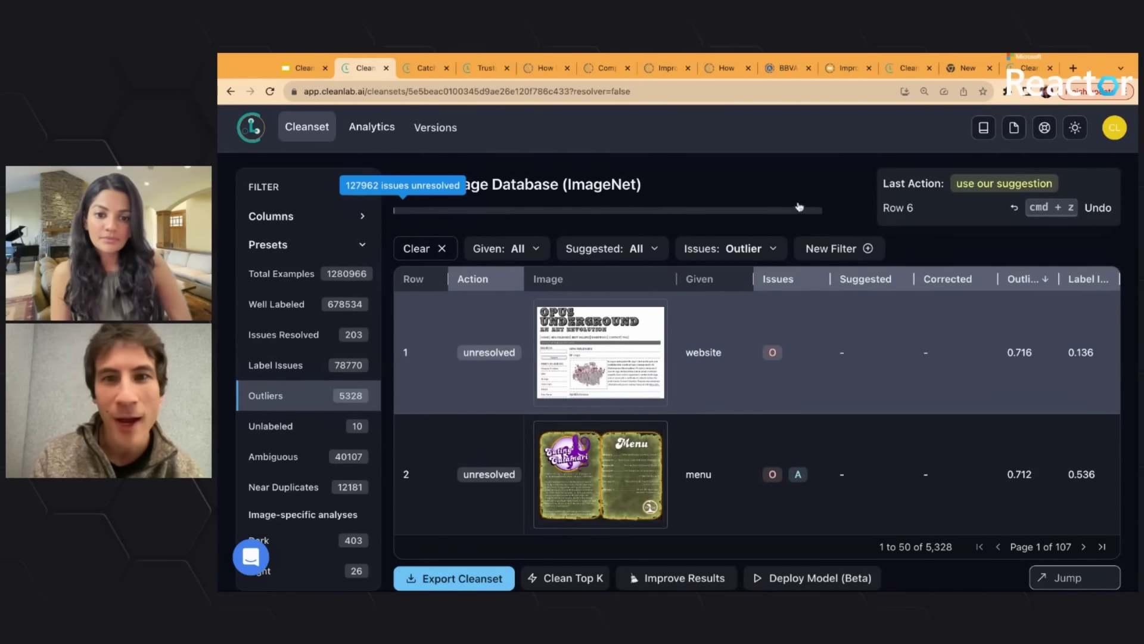
{"action": "scroll", "coordinate": [840, 444], "scroll_direction": "down", "scroll_amount": 3}
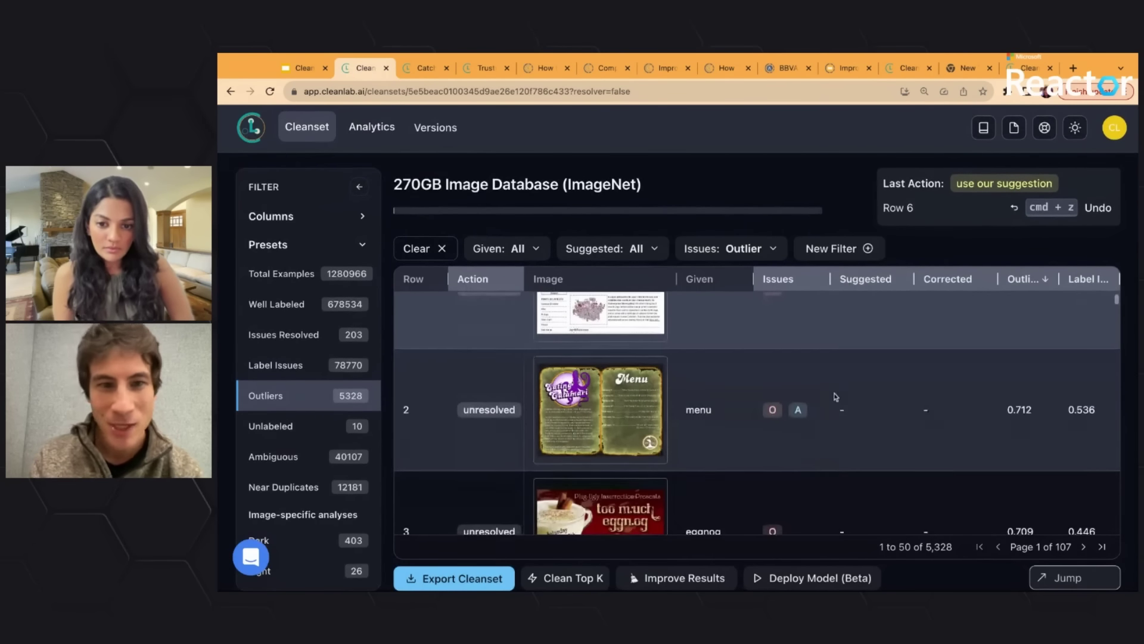
{"action": "scroll", "coordinate": [840, 444], "scroll_direction": "up", "scroll_amount": 1}
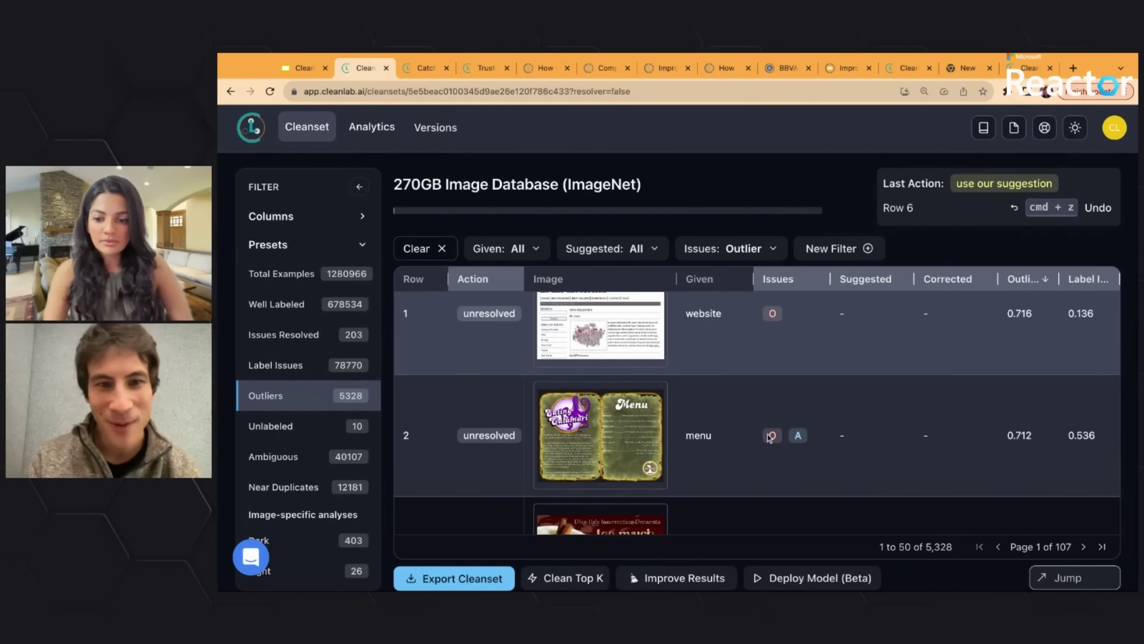
{"action": "scroll", "coordinate": [770, 438], "scroll_direction": "down", "scroll_amount": 5}
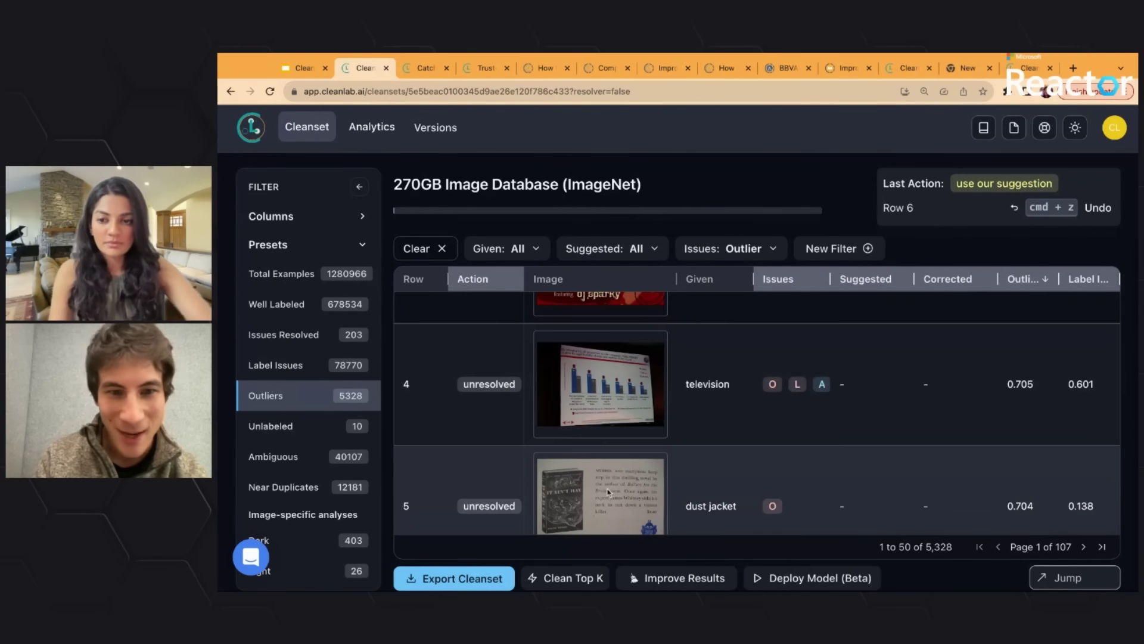
{"action": "scroll", "coordinate": [608, 492], "scroll_direction": "down", "scroll_amount": 2}
{"action": "scroll", "coordinate": [636, 428], "scroll_direction": "down", "scroll_amount": 2}
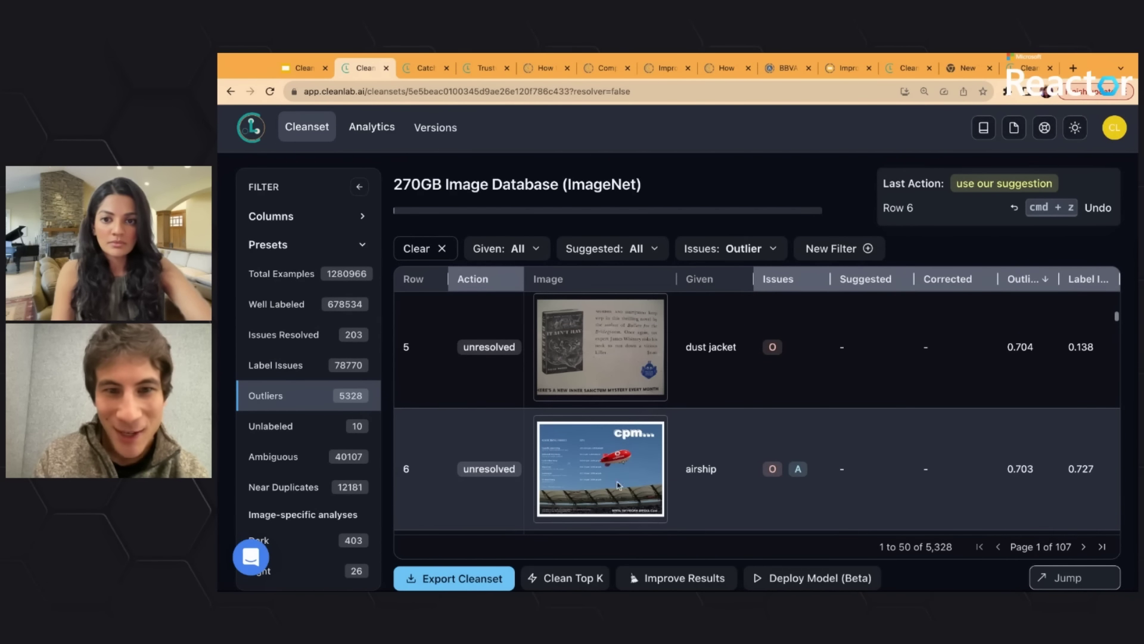
{"action": "scroll", "coordinate": [631, 441], "scroll_direction": "down", "scroll_amount": 3}
{"action": "scroll", "coordinate": [628, 455], "scroll_direction": "down", "scroll_amount": 5}
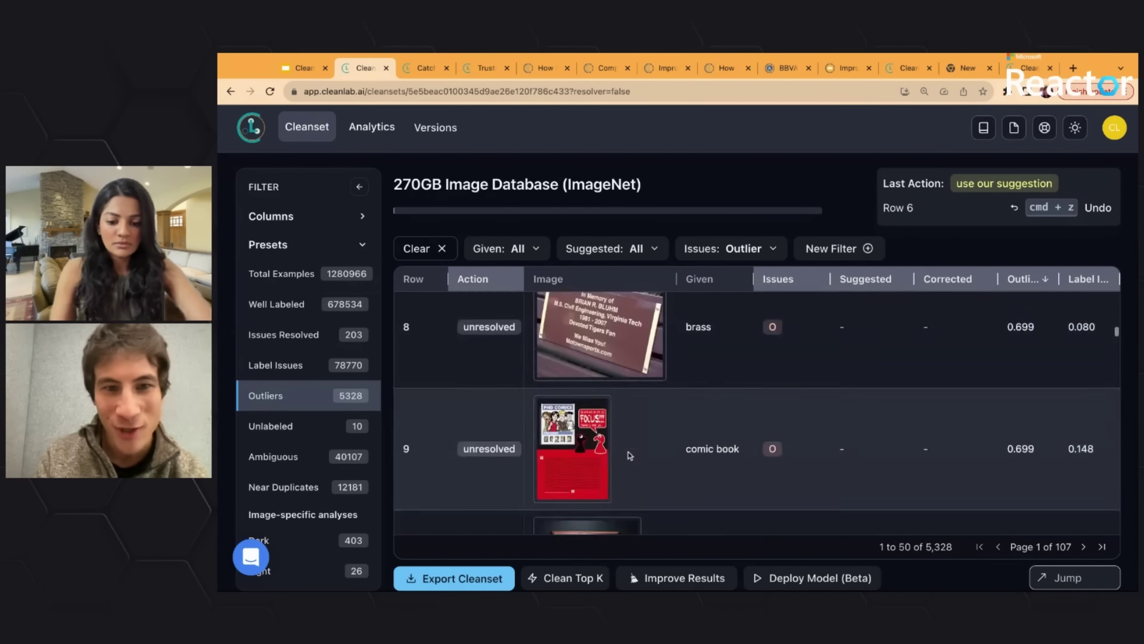
{"action": "scroll", "coordinate": [680, 420], "scroll_direction": "down", "scroll_amount": 1}
Return to the row 6 airship image among the outliers and open it in the Resolver
{"action": "scroll", "coordinate": [680, 420], "scroll_direction": "up", "scroll_amount": 5}
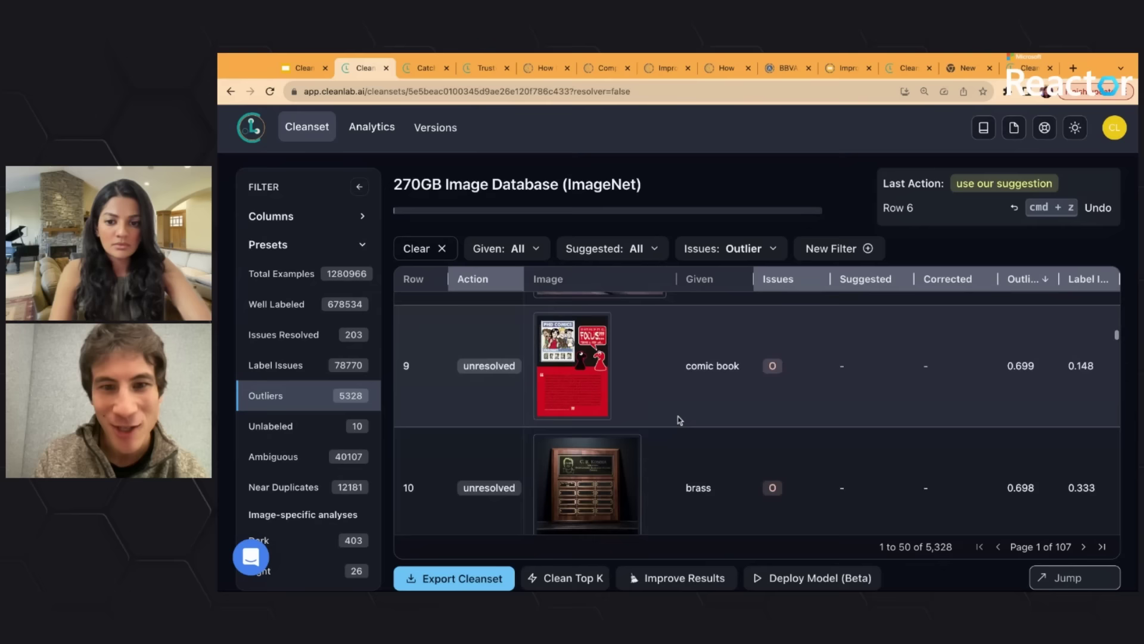
{"action": "scroll", "coordinate": [658, 481], "scroll_direction": "up", "scroll_amount": 3}
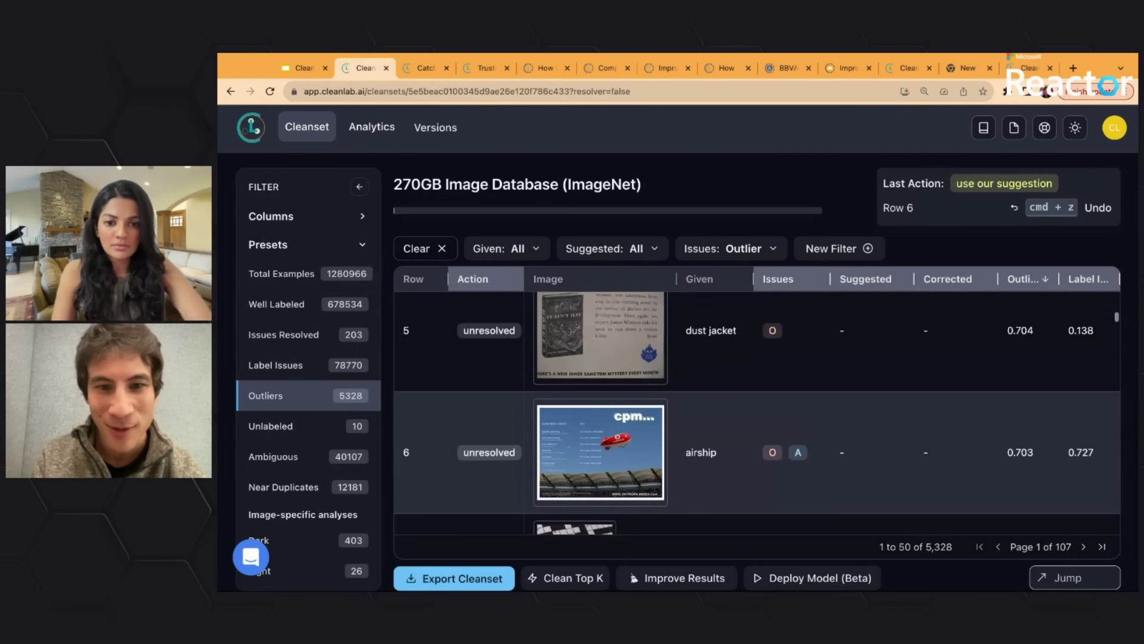
{"action": "scroll", "coordinate": [685, 470], "scroll_direction": "down", "scroll_amount": 1}
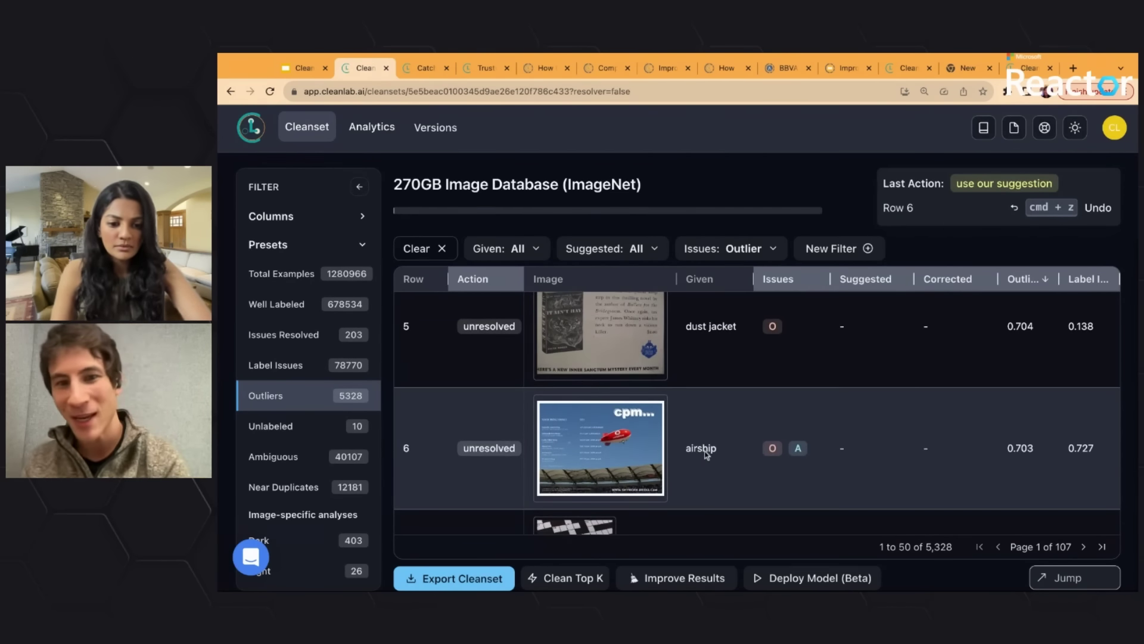
{"action": "left_click", "coordinate": [709, 438]}
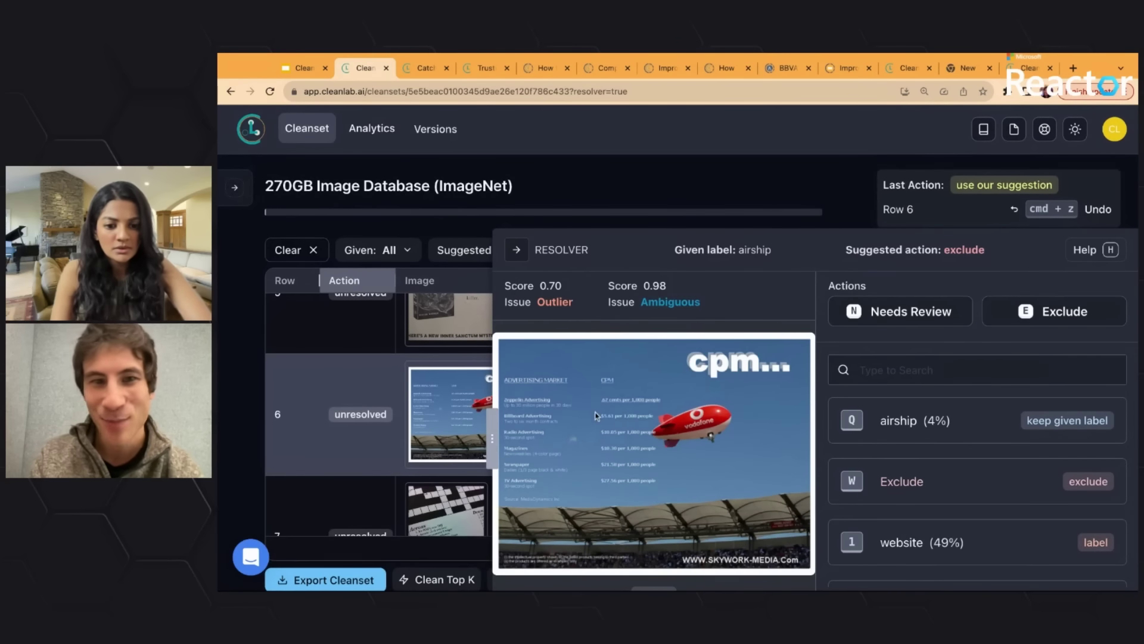
Inspect the row 4 television and row 3 eggnog outliers in the Resolver, closing it after each image
{"action": "left_click", "coordinate": [516, 251]}
{"action": "scroll", "coordinate": [603, 413], "scroll_direction": "up", "scroll_amount": 3}
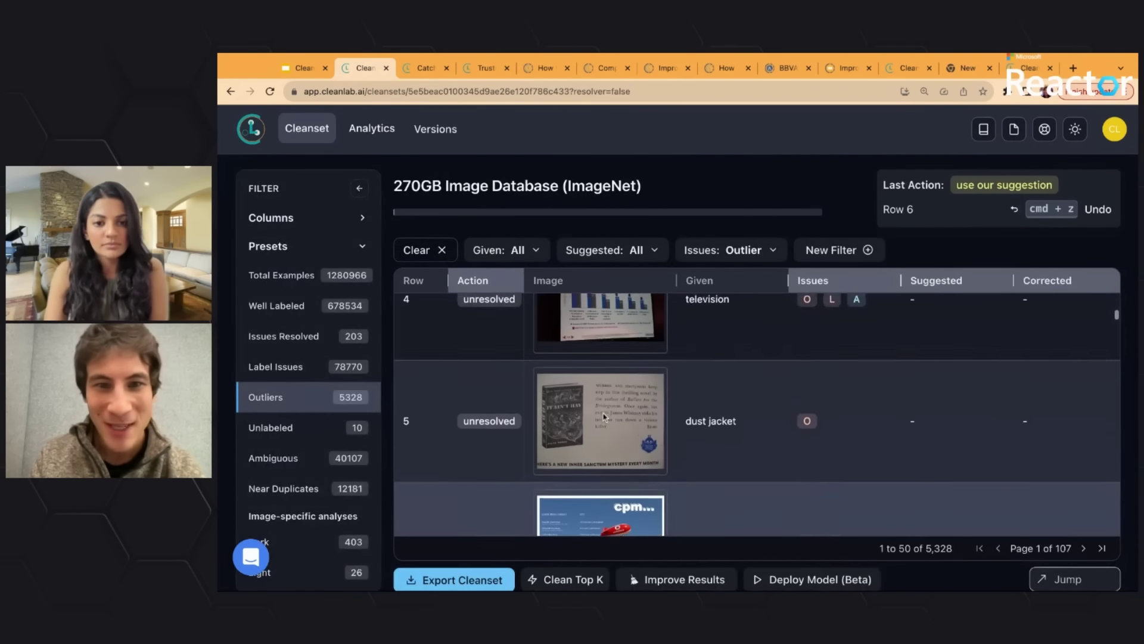
{"action": "left_click", "coordinate": [618, 370]}
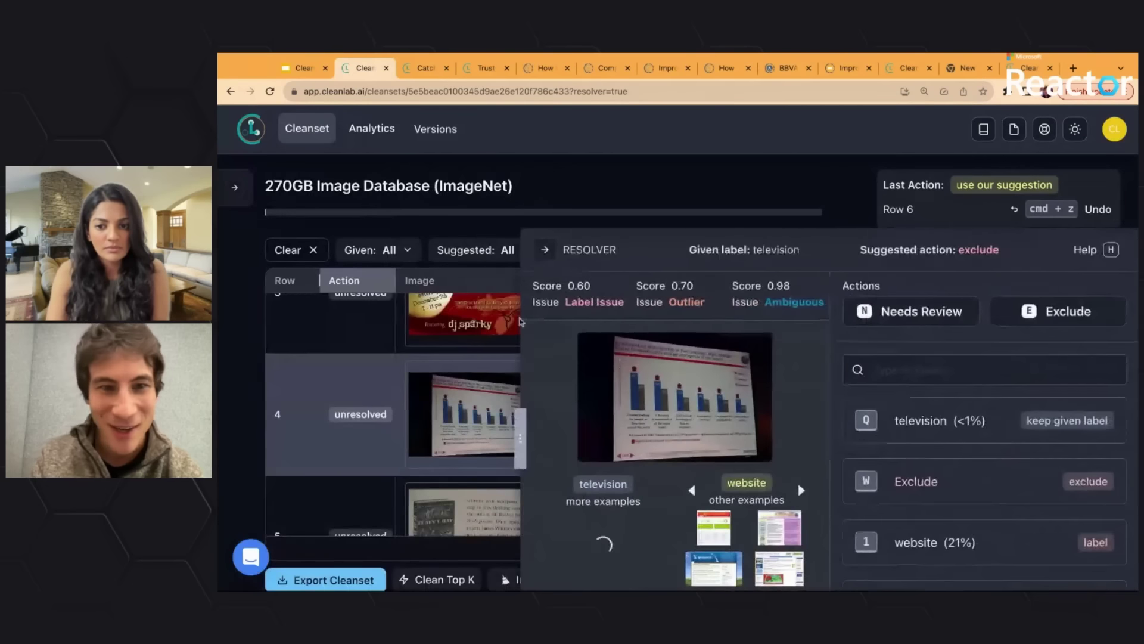
{"action": "left_click", "coordinate": [544, 250]}
{"action": "scroll", "coordinate": [587, 338], "scroll_direction": "up", "scroll_amount": 2}
{"action": "left_click", "coordinate": [590, 349]}
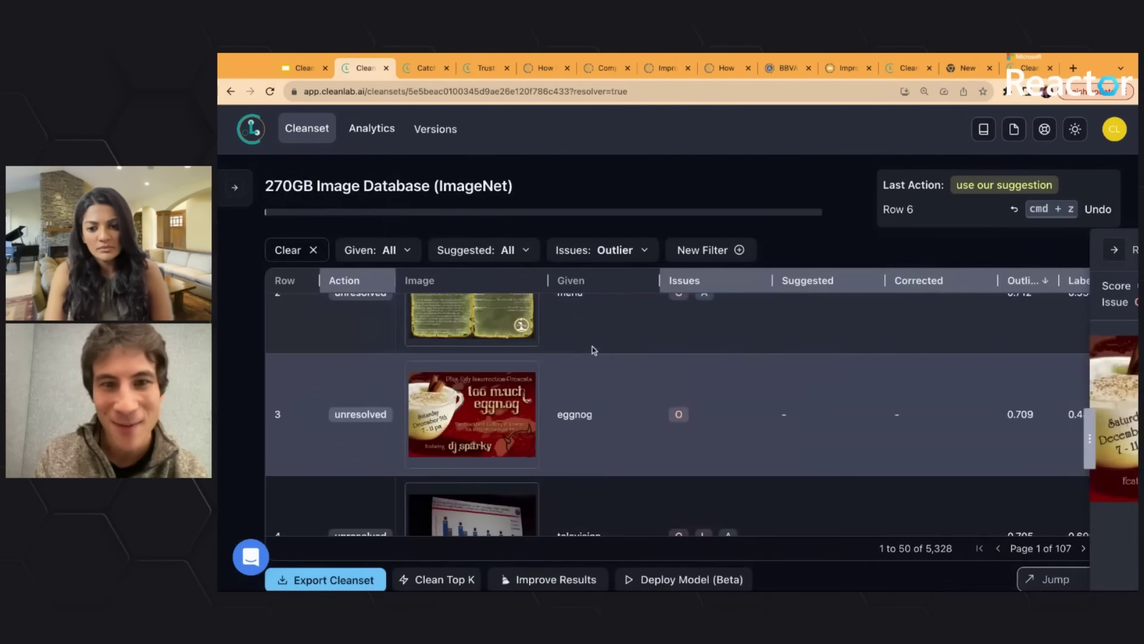
{"action": "left_click", "coordinate": [477, 251]}
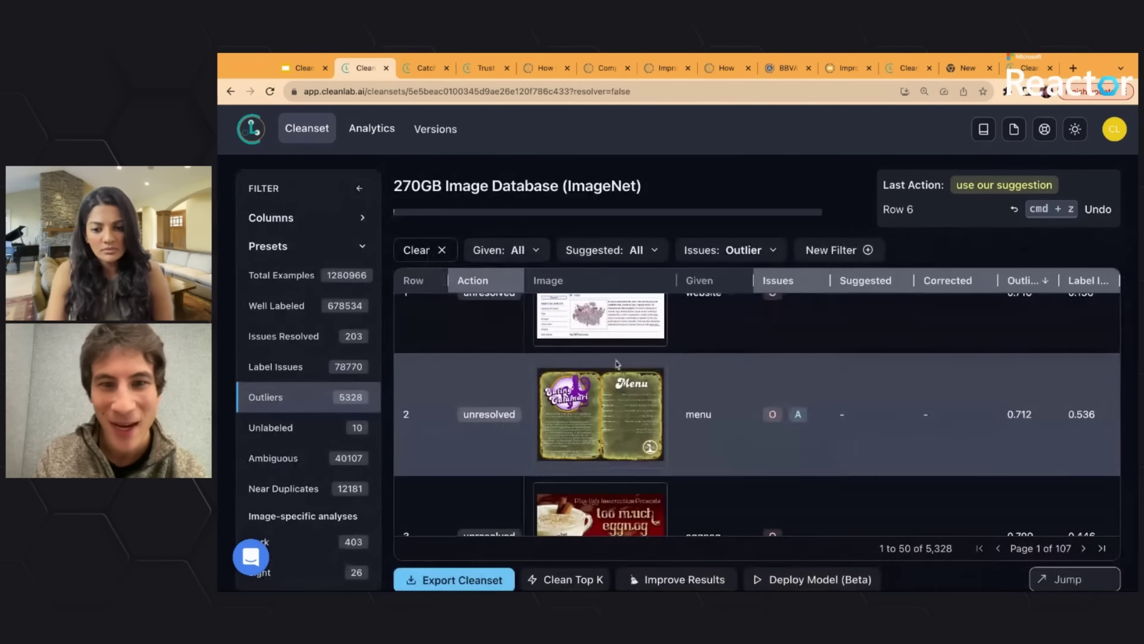
Exclude the row 3 eggnog outlier in the Resolver and close it
{"action": "scroll", "coordinate": [710, 412], "scroll_direction": "up", "scroll_amount": 1}
{"action": "scroll", "coordinate": [712, 434], "scroll_direction": "down", "scroll_amount": 3}
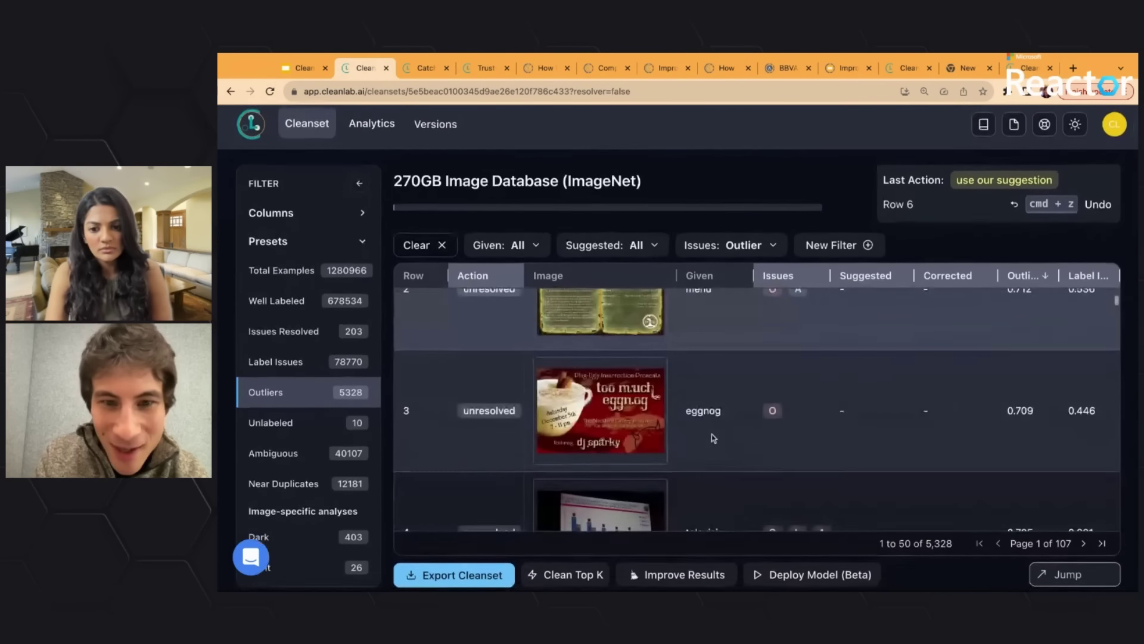
{"action": "left_click", "coordinate": [712, 434]}
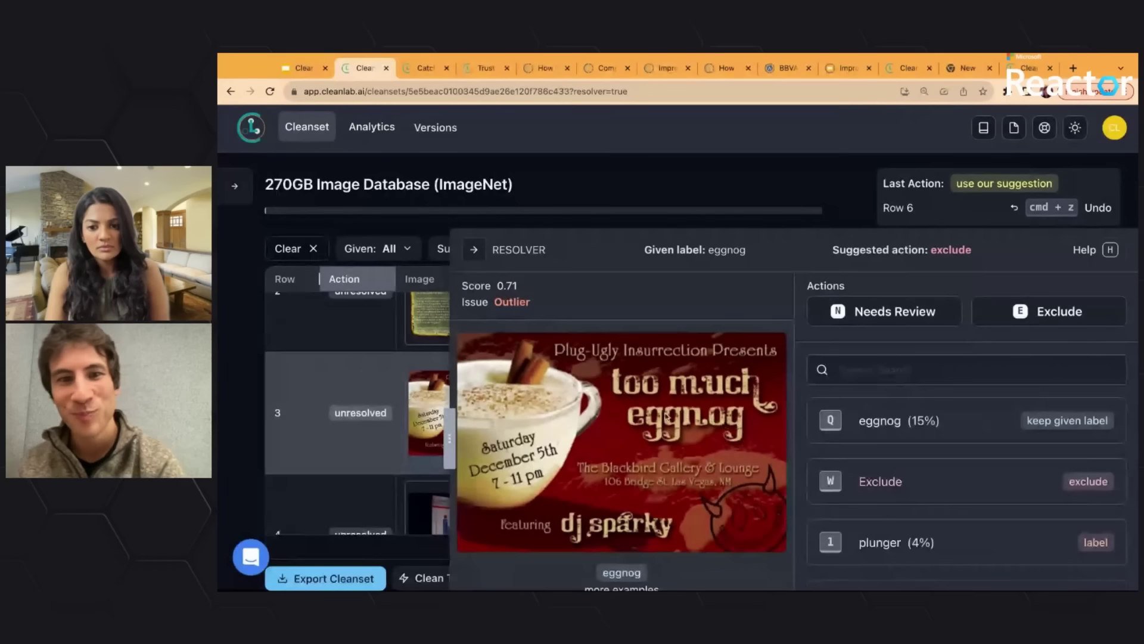
{"action": "left_click", "coordinate": [474, 250]}
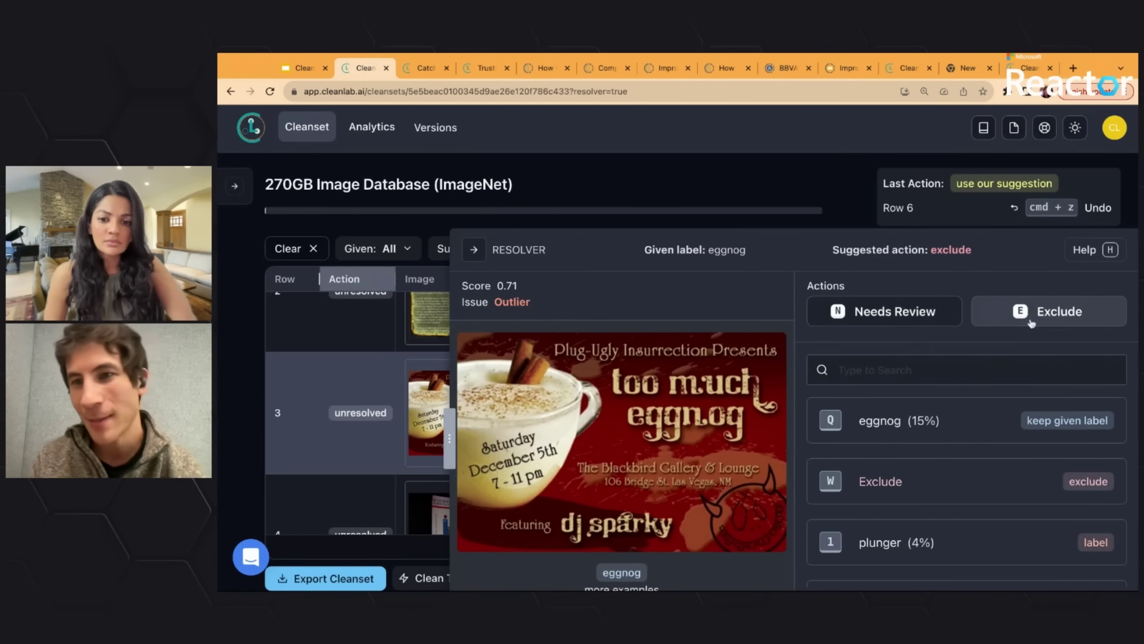
{"action": "left_click", "coordinate": [1032, 322]}
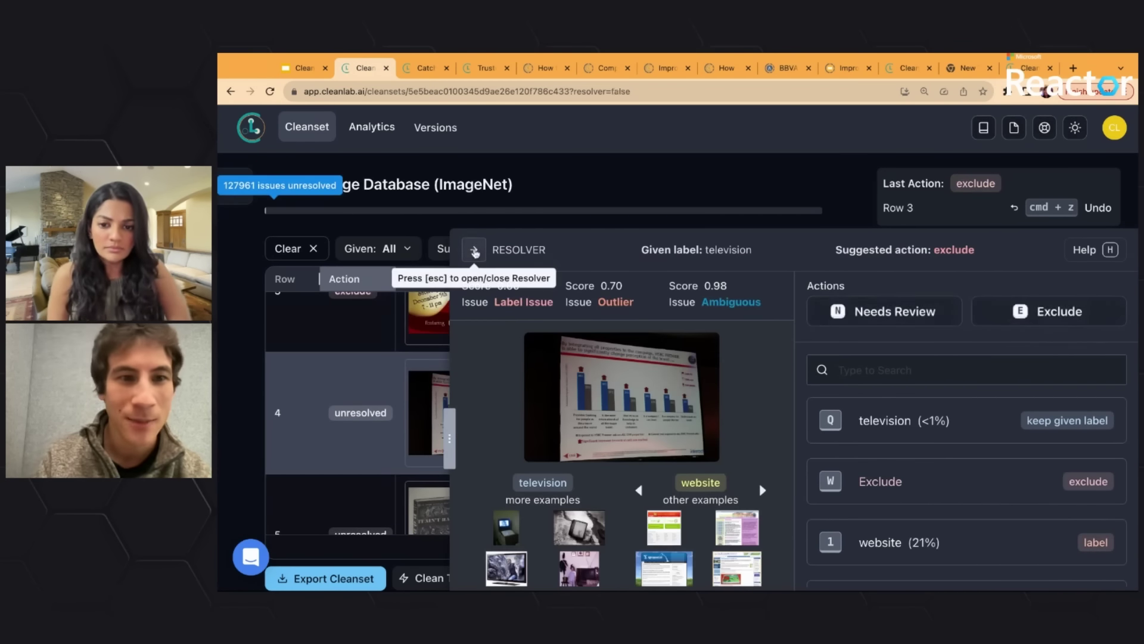
{"action": "left_click", "coordinate": [474, 249]}
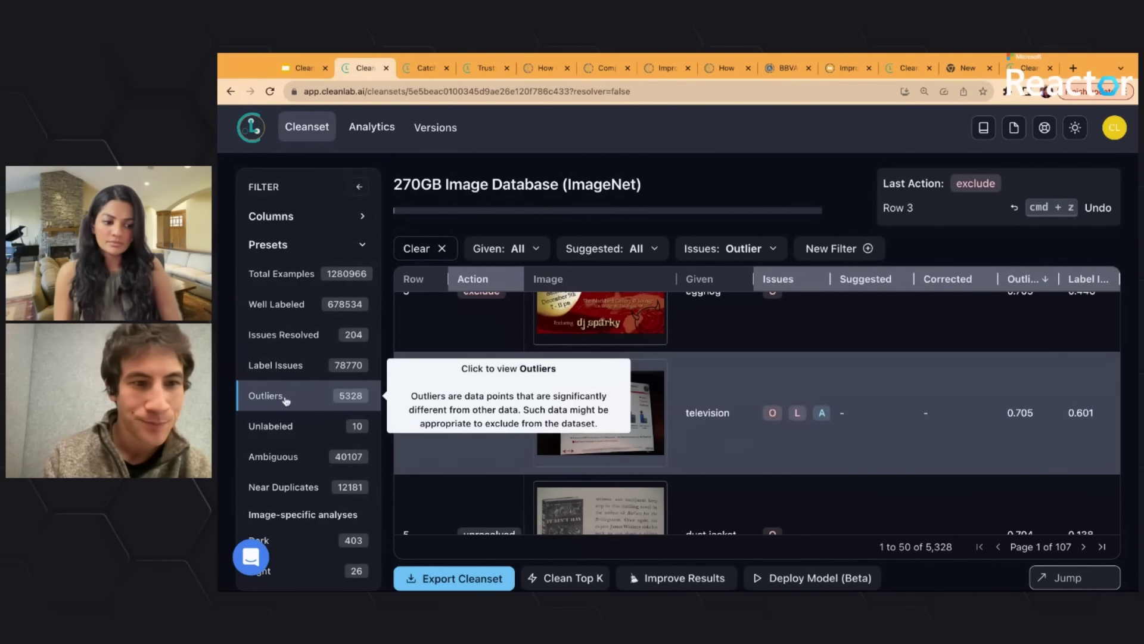
Switch to the Unlabeled preset and review the suggested labels and confidence scores of its images
{"action": "scroll", "coordinate": [286, 400], "scroll_direction": "down", "scroll_amount": 1}
{"action": "scroll", "coordinate": [298, 371], "scroll_direction": "down", "scroll_amount": 1}
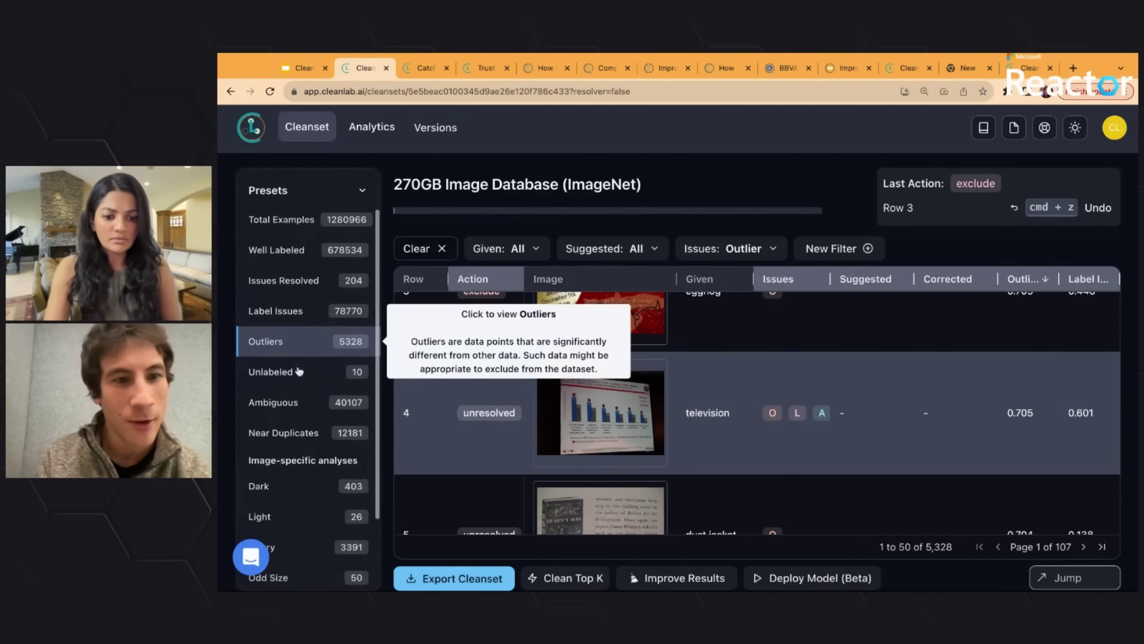
{"action": "left_click", "coordinate": [304, 370]}
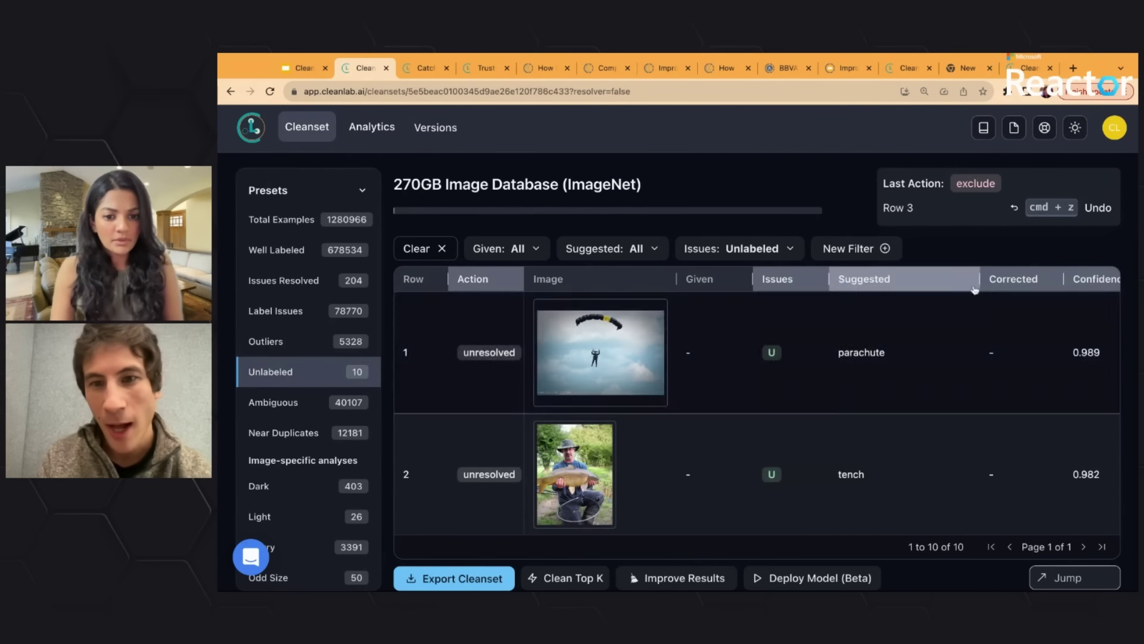
{"action": "scroll", "coordinate": [793, 398], "scroll_direction": "down", "scroll_amount": 1}
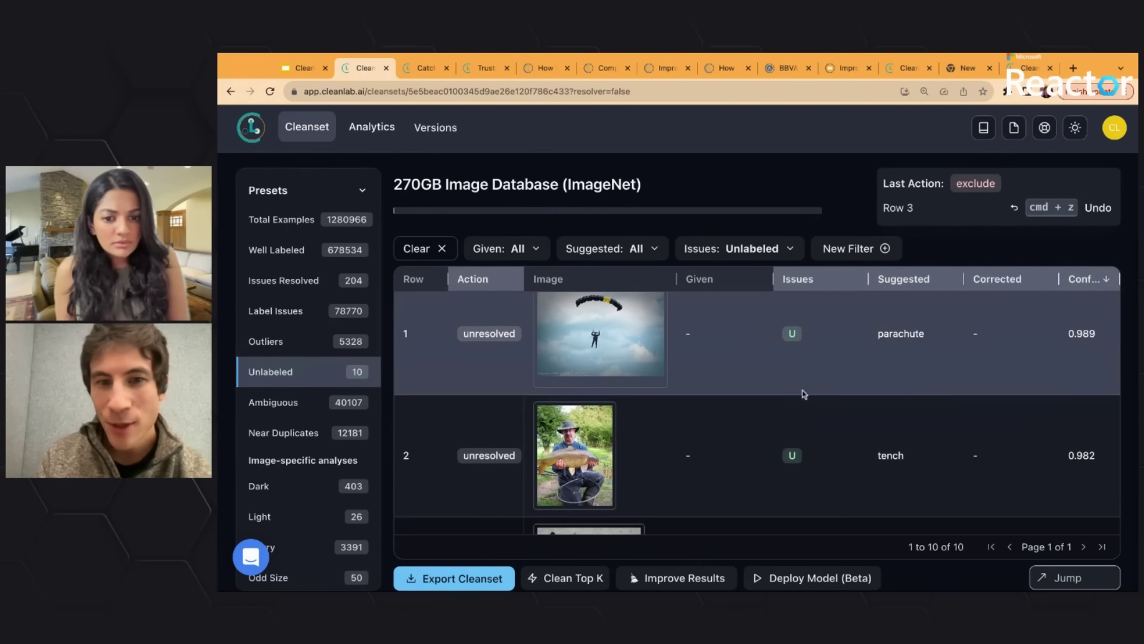
{"action": "scroll", "coordinate": [793, 336], "scroll_direction": "up", "scroll_amount": 1}
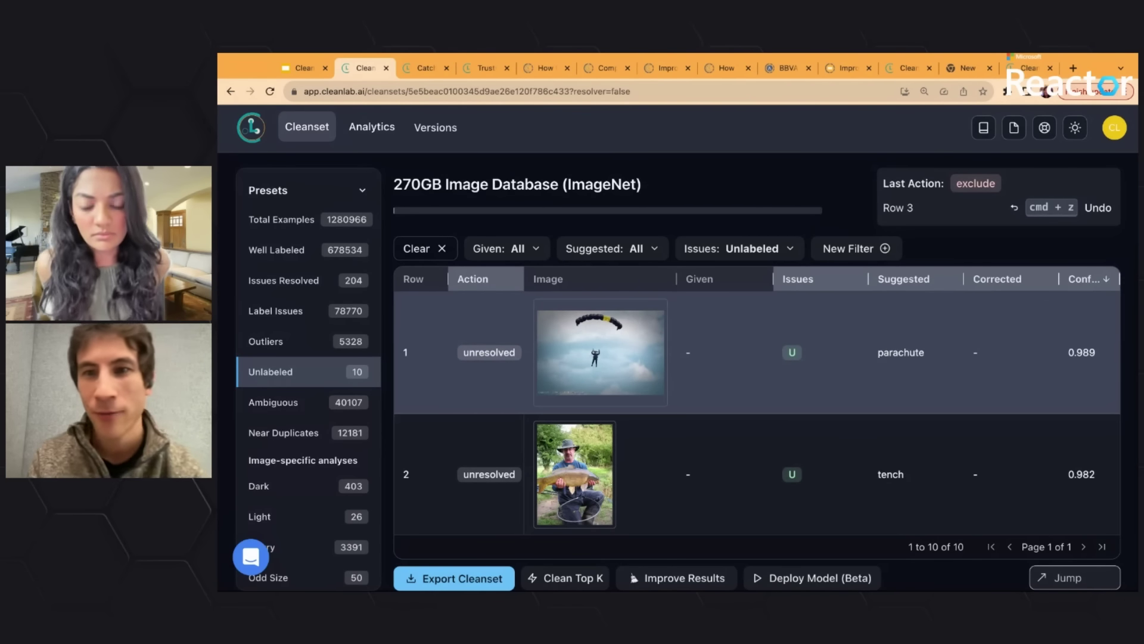
{"action": "scroll", "coordinate": [810, 355], "scroll_direction": "down", "scroll_amount": 15}
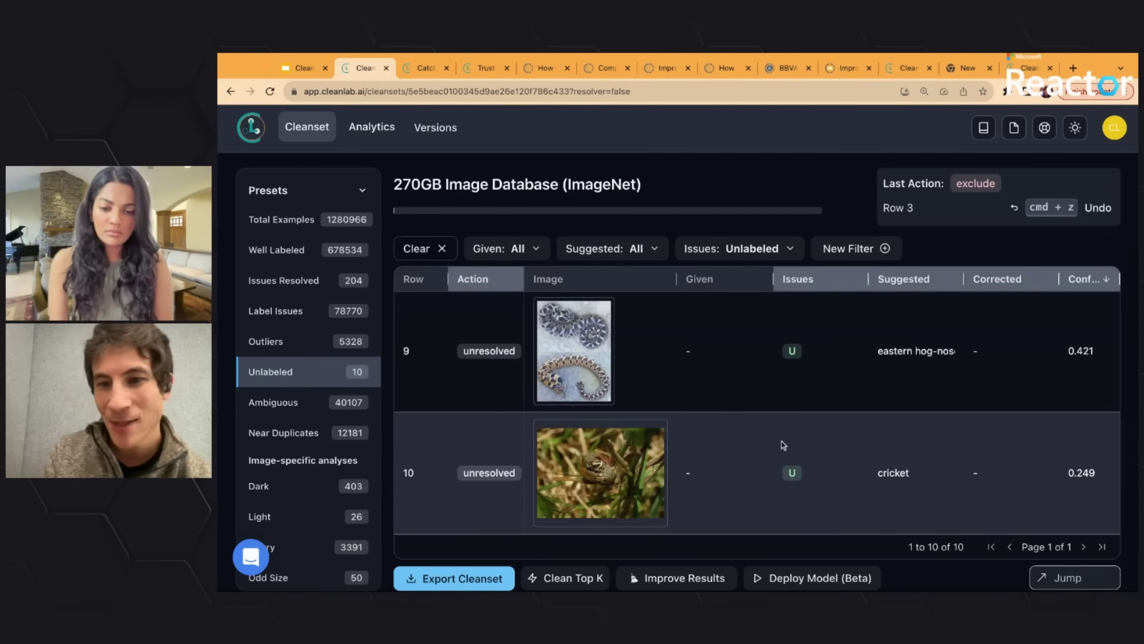
{"action": "scroll", "coordinate": [784, 445], "scroll_direction": "up", "scroll_amount": 10}
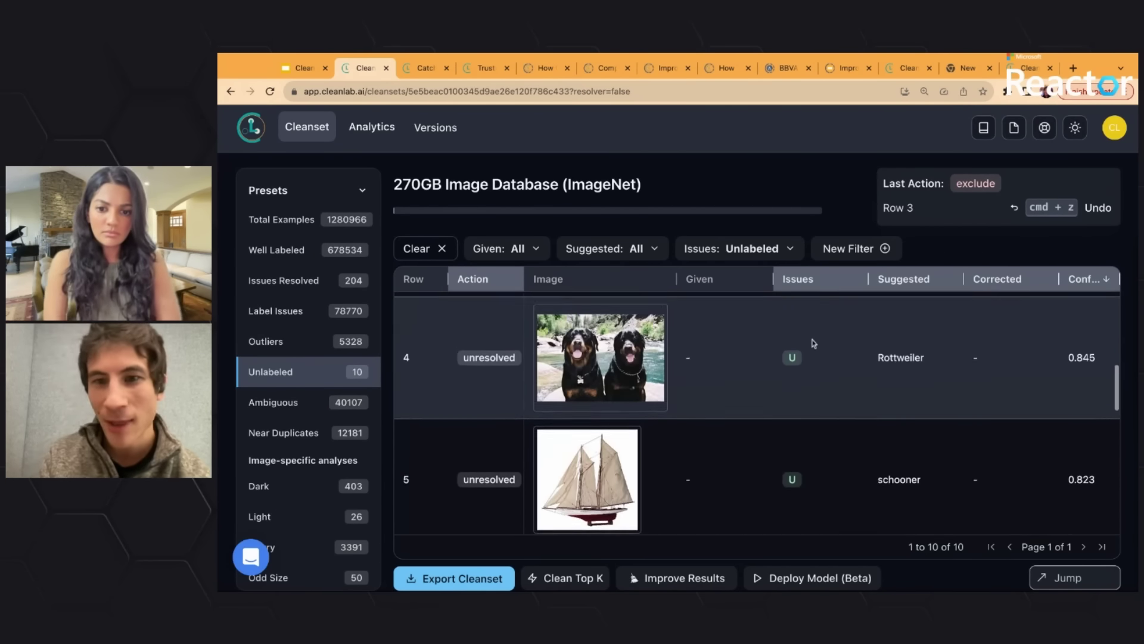
{"action": "scroll", "coordinate": [814, 344], "scroll_direction": "up", "scroll_amount": 5}
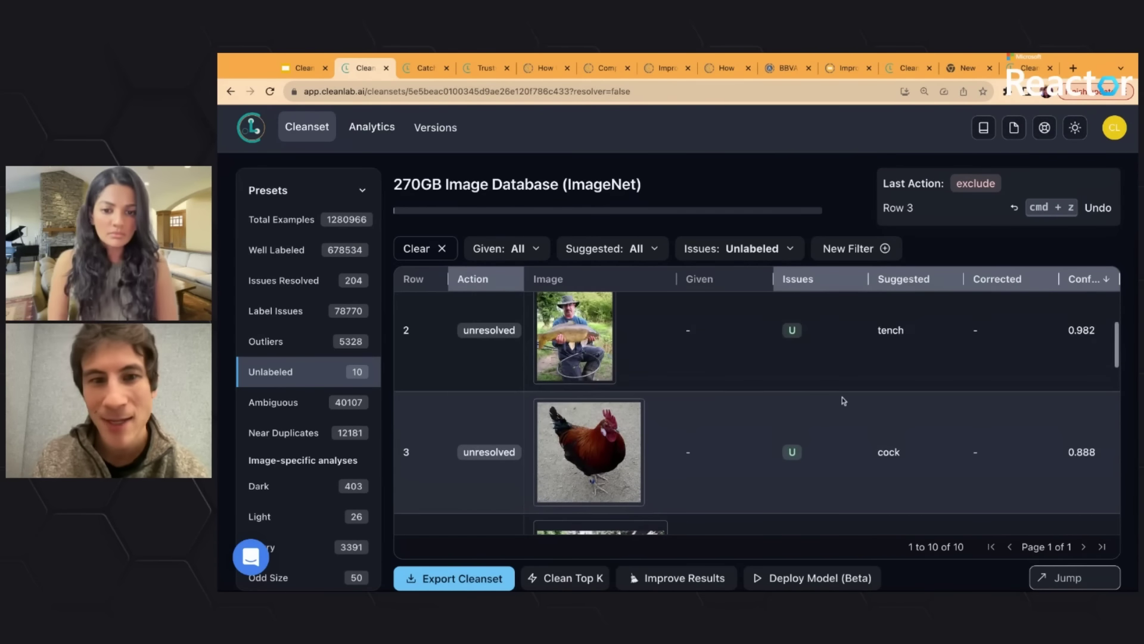
{"action": "scroll", "coordinate": [844, 400], "scroll_direction": "up", "scroll_amount": 2}
{"action": "scroll", "coordinate": [859, 453], "scroll_direction": "down", "scroll_amount": 6}
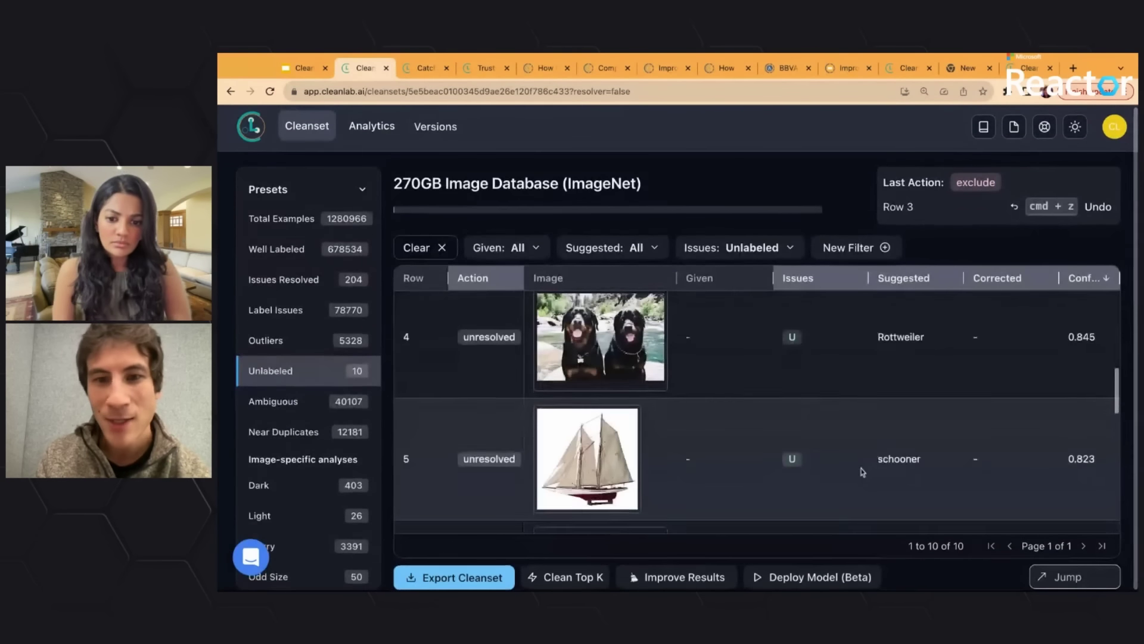
{"action": "scroll", "coordinate": [862, 471], "scroll_direction": "down", "scroll_amount": 4}
{"action": "scroll", "coordinate": [862, 462], "scroll_direction": "up", "scroll_amount": 10}
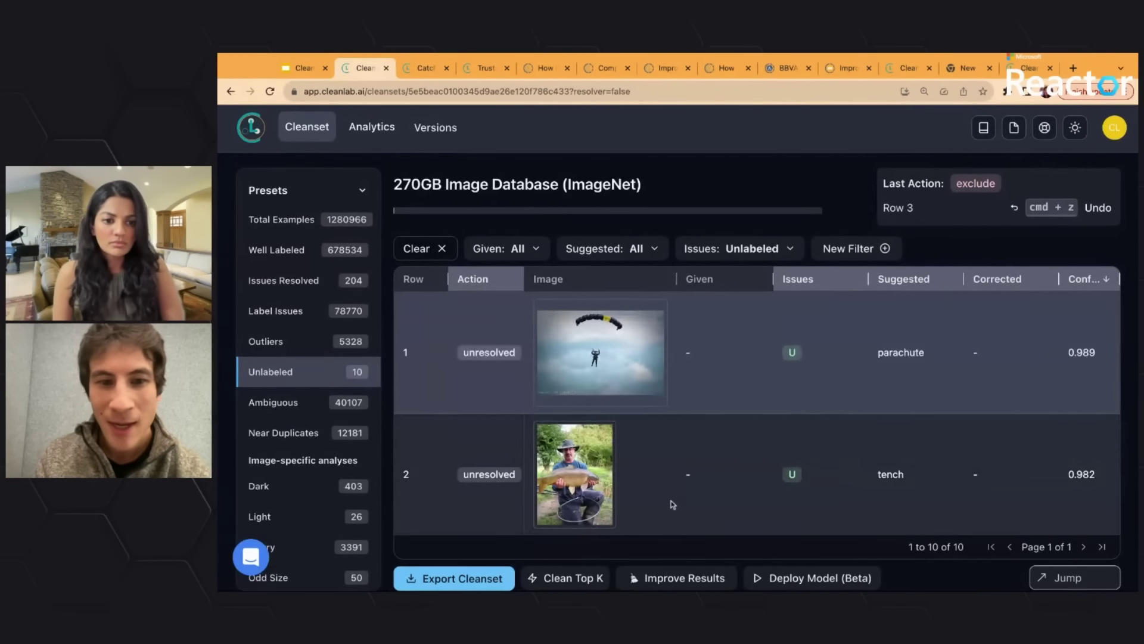
{"action": "left_click", "coordinate": [567, 578]}
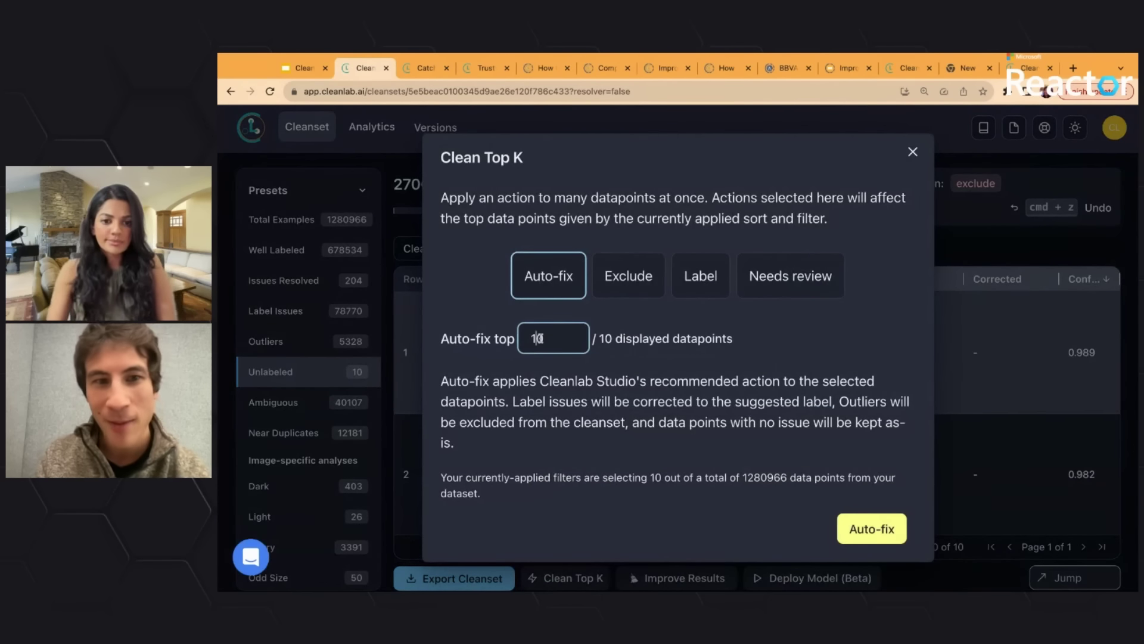
{"action": "type", "text": "7"}
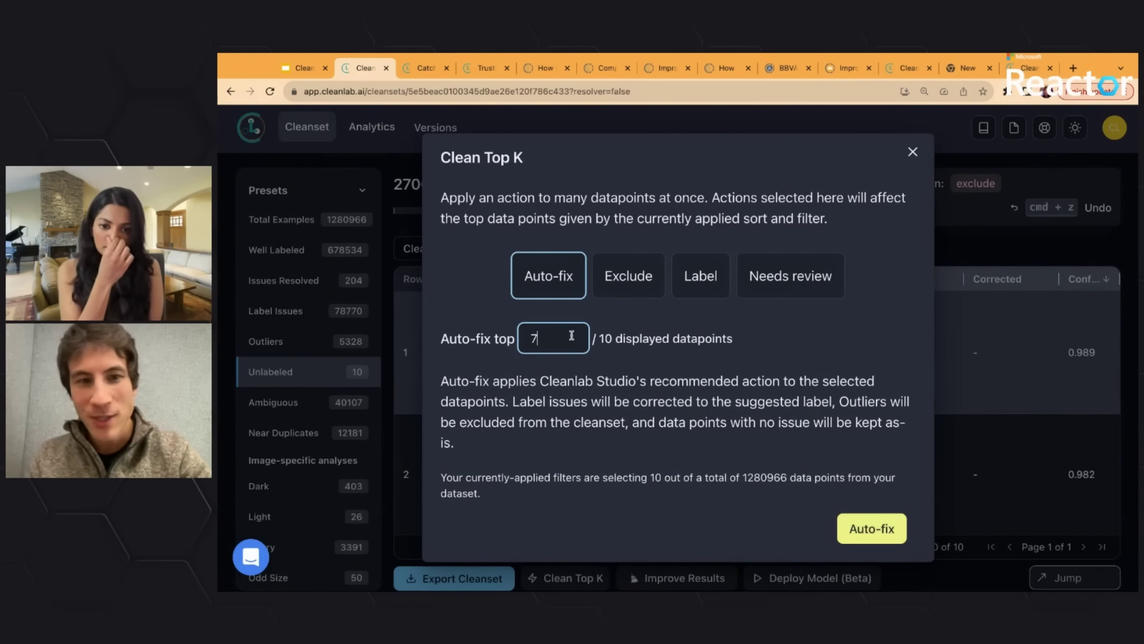
{"action": "left_click", "coordinate": [913, 152]}
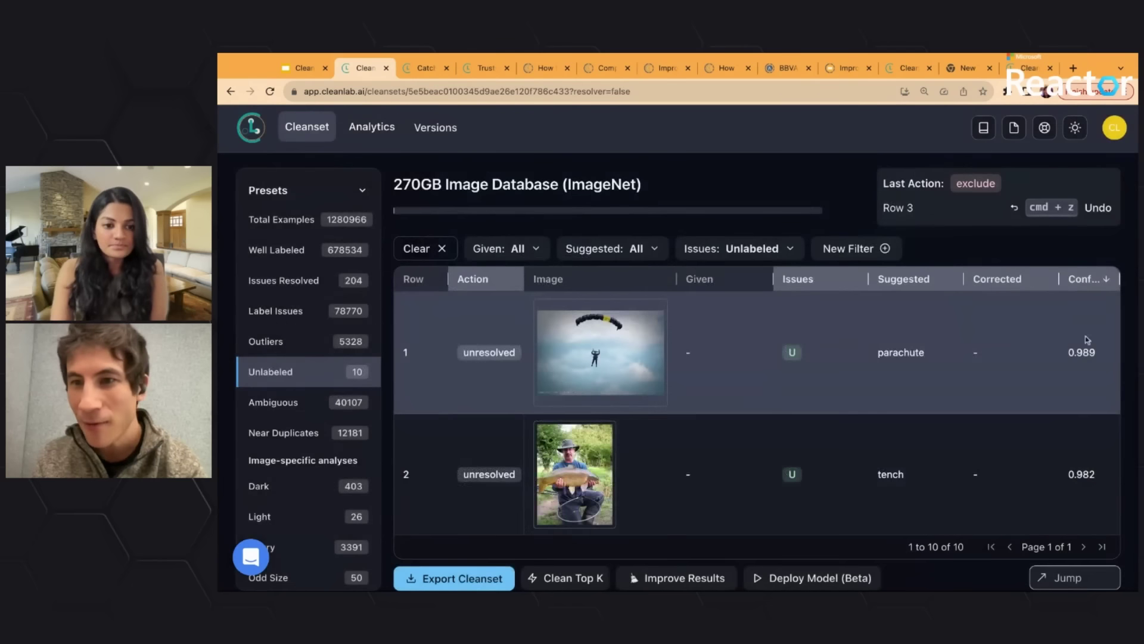
Check the lower-confidence unlabeled images, auto-fix the top 7 datapoints with Clean Top K, and review their corrected labels
{"action": "scroll", "coordinate": [1073, 379], "scroll_direction": "down", "scroll_amount": 10}
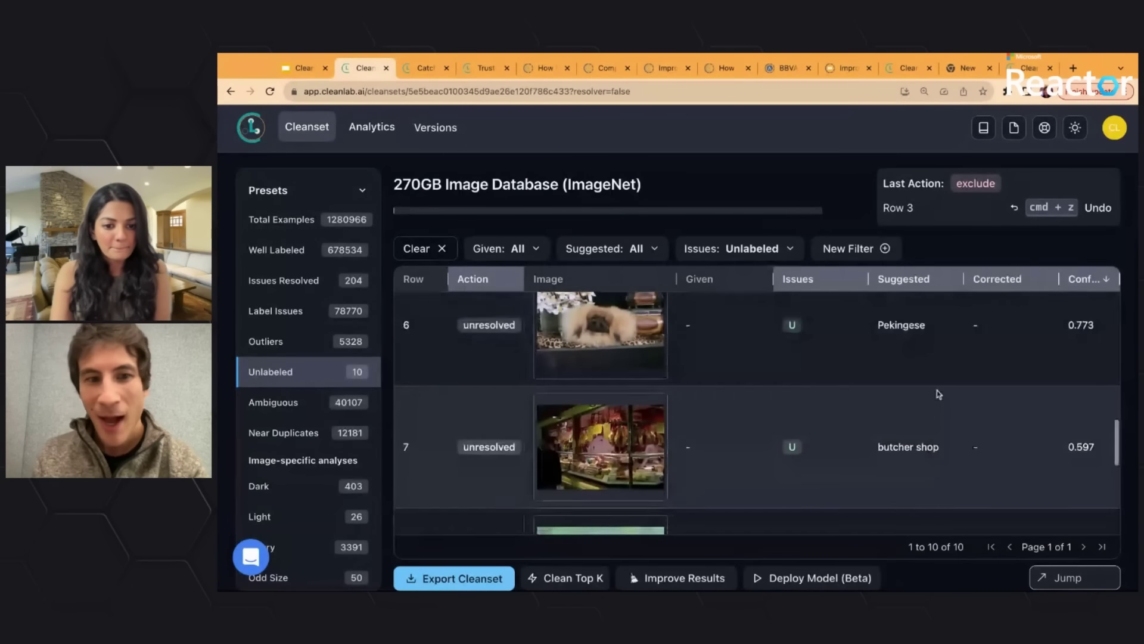
{"action": "scroll", "coordinate": [818, 473], "scroll_direction": "down", "scroll_amount": 3}
{"action": "scroll", "coordinate": [825, 439], "scroll_direction": "up", "scroll_amount": 3}
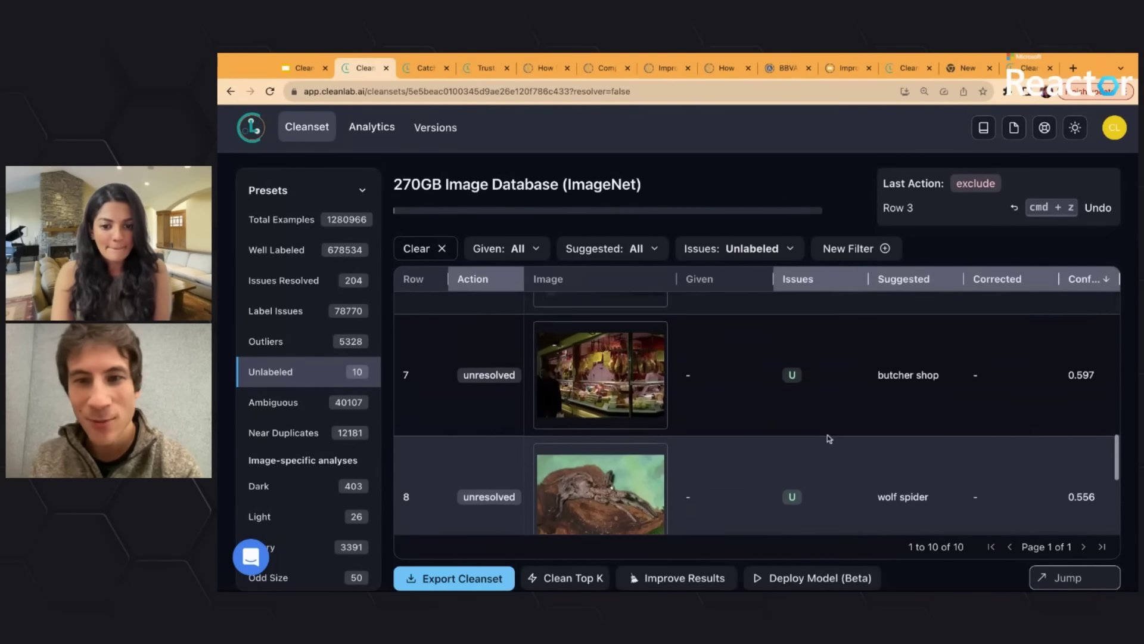
{"action": "left_click", "coordinate": [566, 578]}
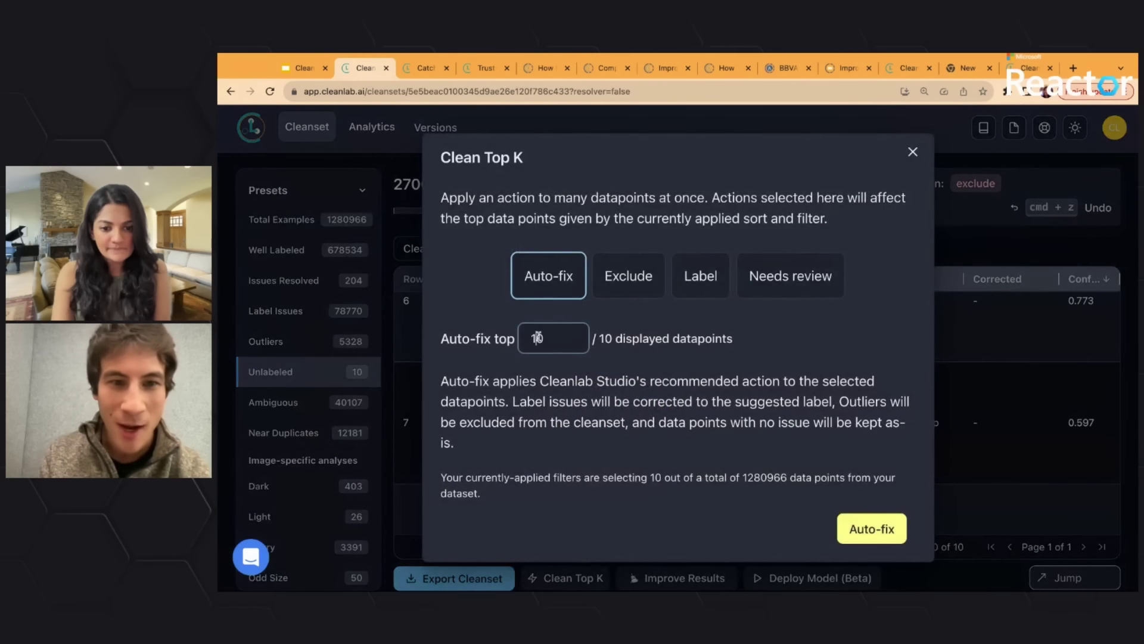
{"action": "left_click", "coordinate": [872, 529]}
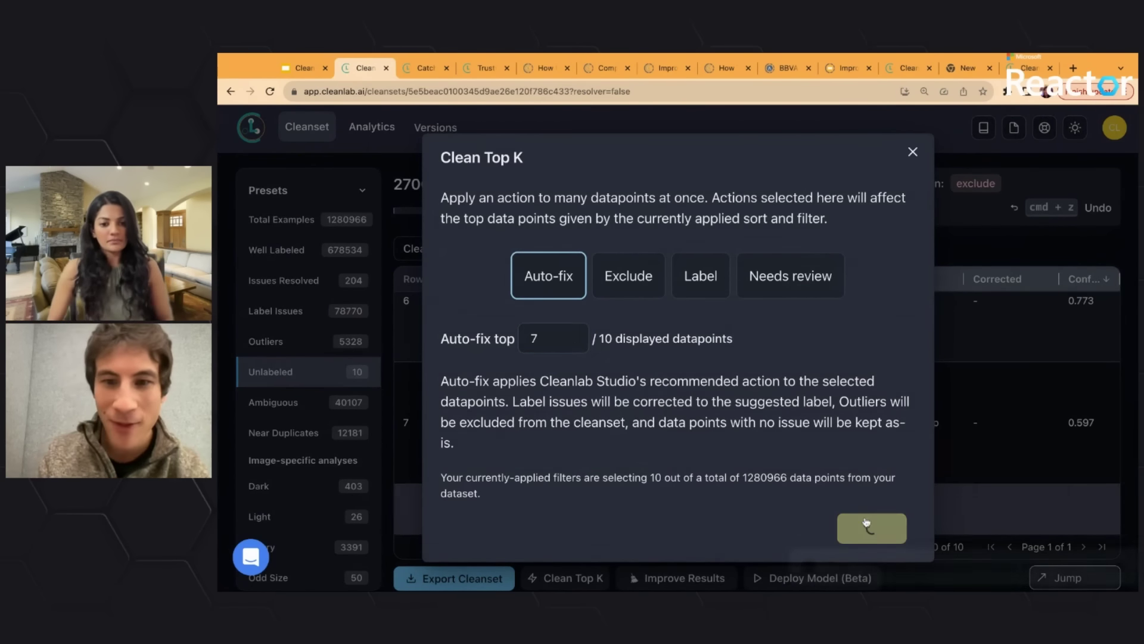
{"action": "scroll", "coordinate": [705, 365], "scroll_direction": "up", "scroll_amount": 6}
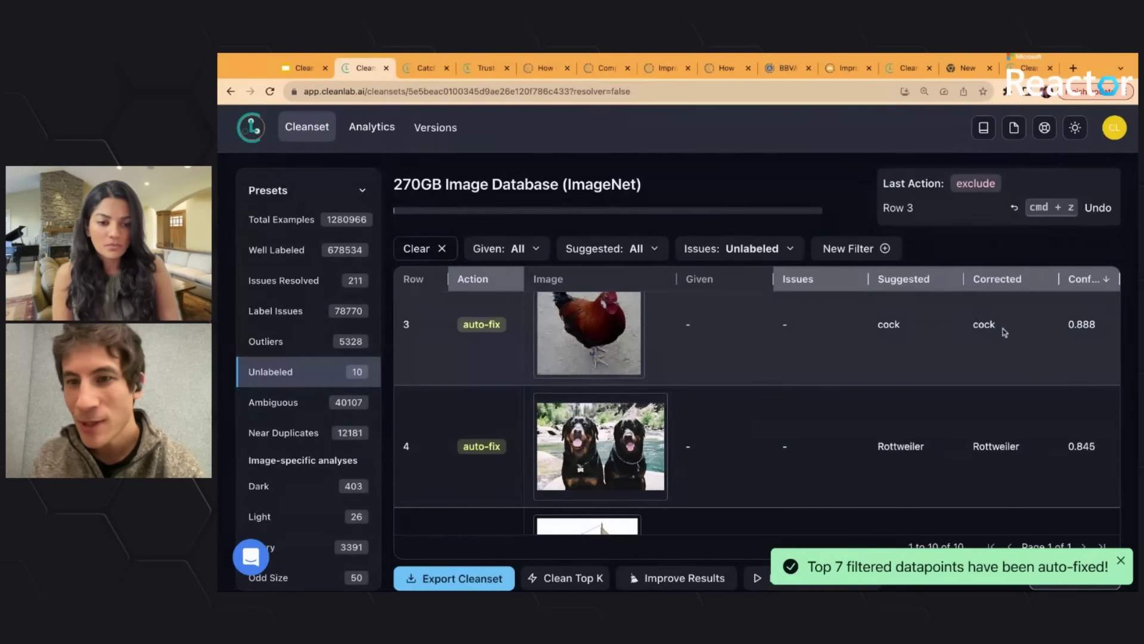
{"action": "scroll", "coordinate": [994, 370], "scroll_direction": "up", "scroll_amount": 3}
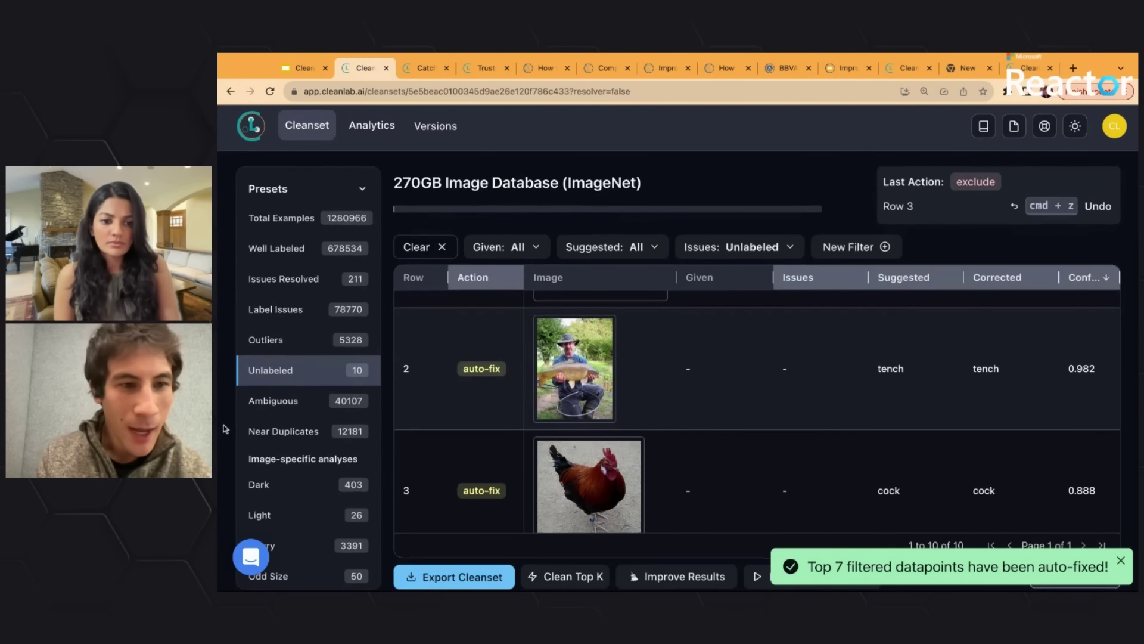
Switch to the Ambiguous preset and browse its top-ranked images and given labels
{"action": "scroll", "coordinate": [276, 420], "scroll_direction": "down", "scroll_amount": 1}
{"action": "left_click", "coordinate": [277, 382]}
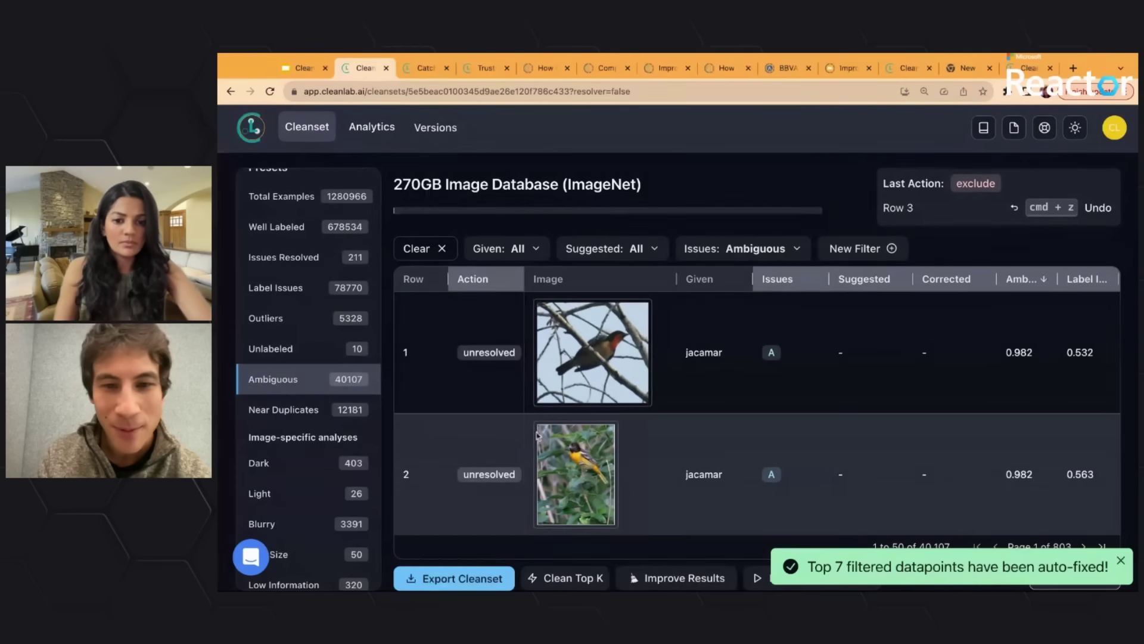
{"action": "scroll", "coordinate": [645, 436], "scroll_direction": "down", "scroll_amount": 2}
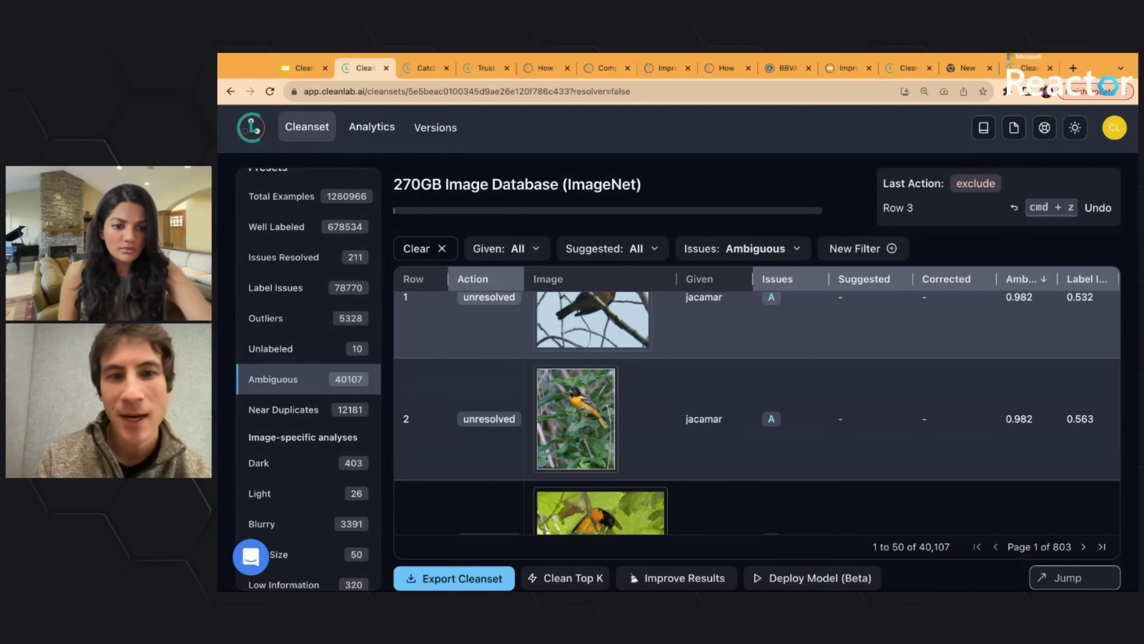
{"action": "scroll", "coordinate": [689, 413], "scroll_direction": "down", "scroll_amount": 7}
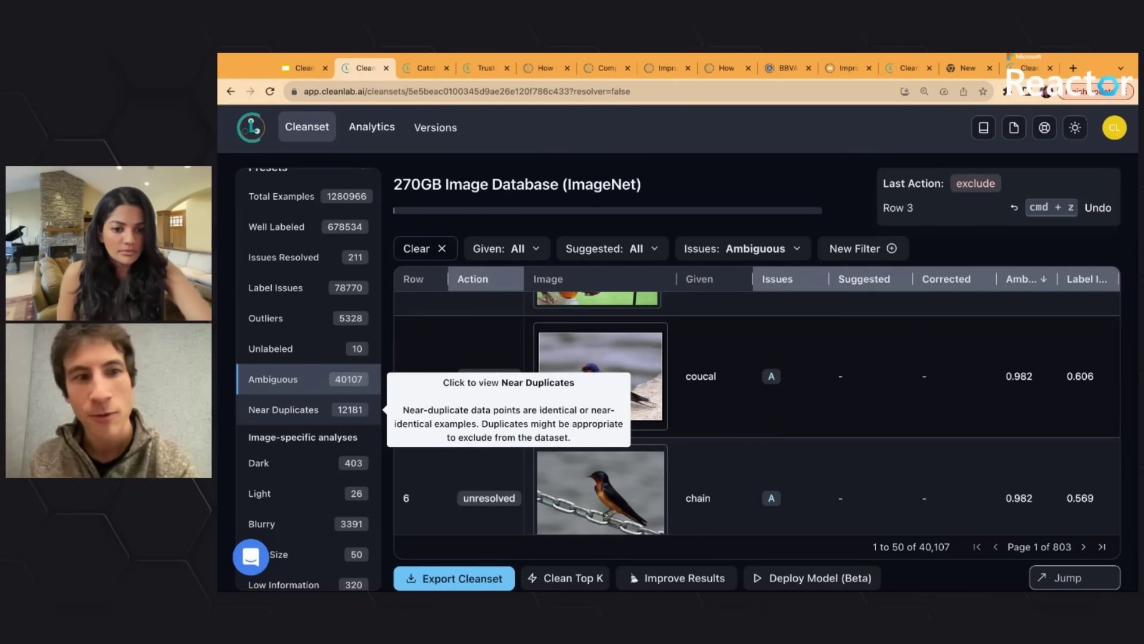
Switch to the Near Duplicates preset and compare the given labels of the matching image pairs down to rows 7 and 8
{"action": "left_click", "coordinate": [283, 410]}
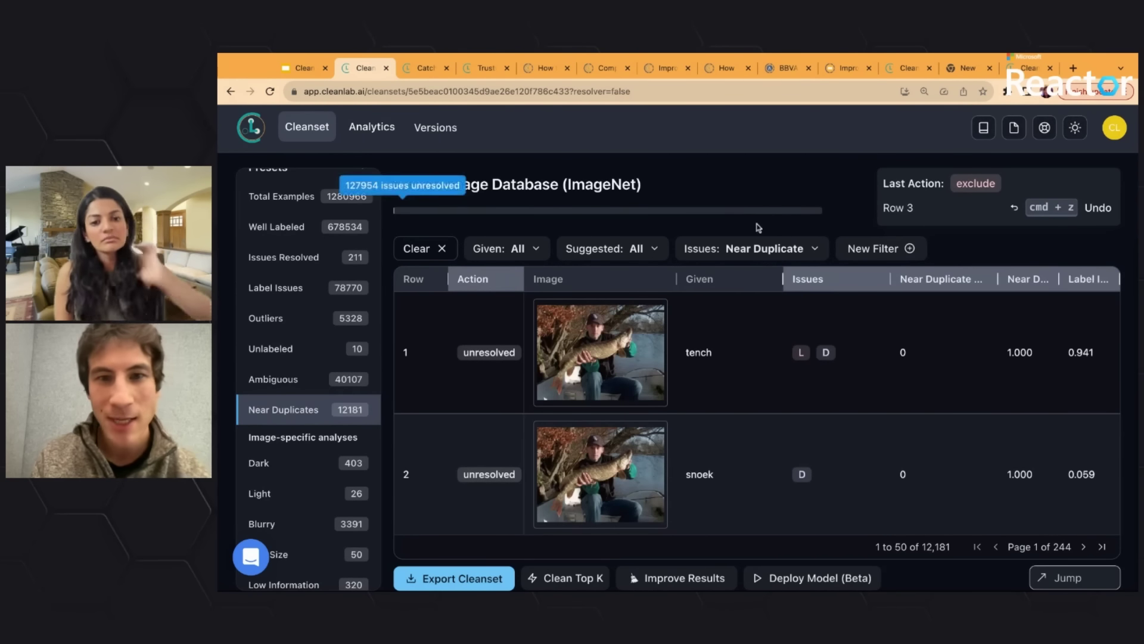
{"action": "scroll", "coordinate": [764, 369], "scroll_direction": "down", "scroll_amount": 3}
{"action": "scroll", "coordinate": [764, 367], "scroll_direction": "down", "scroll_amount": 8}
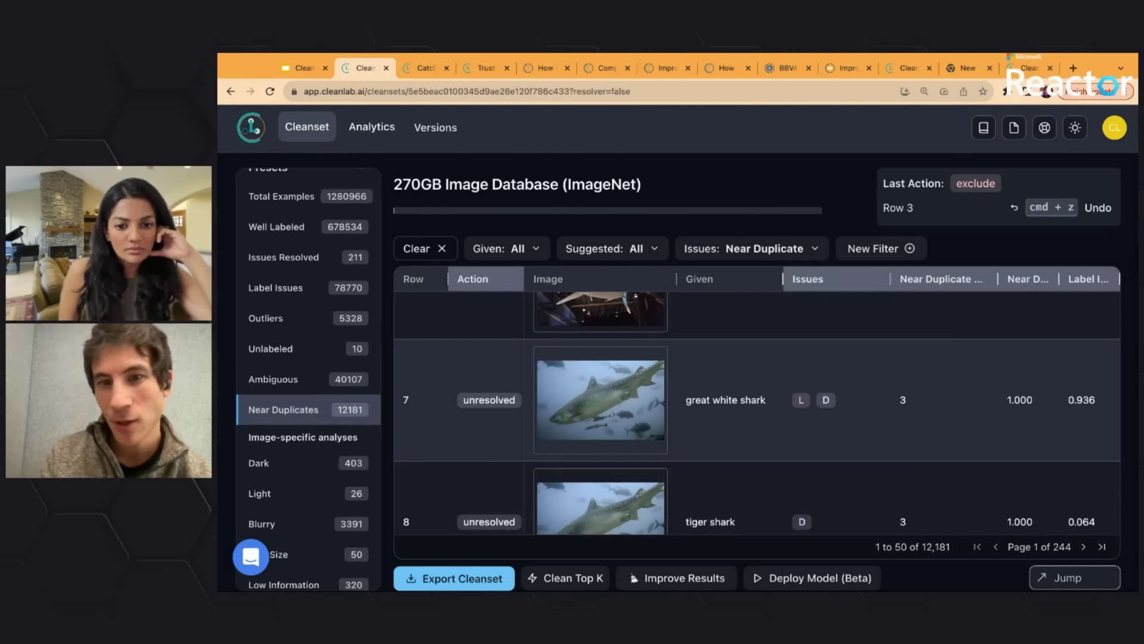
{"action": "scroll", "coordinate": [1023, 405], "scroll_direction": "down", "scroll_amount": 1}
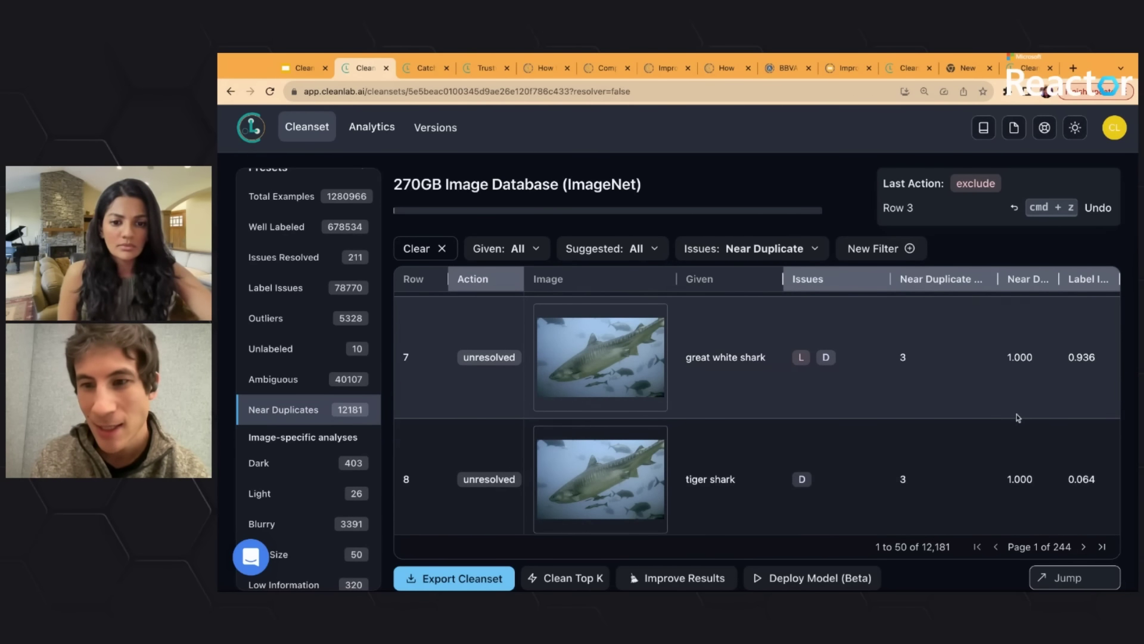
Advance through the near-duplicate results to page 13
{"action": "triple_click", "coordinate": [1084, 547]}
{"action": "triple_click", "coordinate": [1084, 547]}
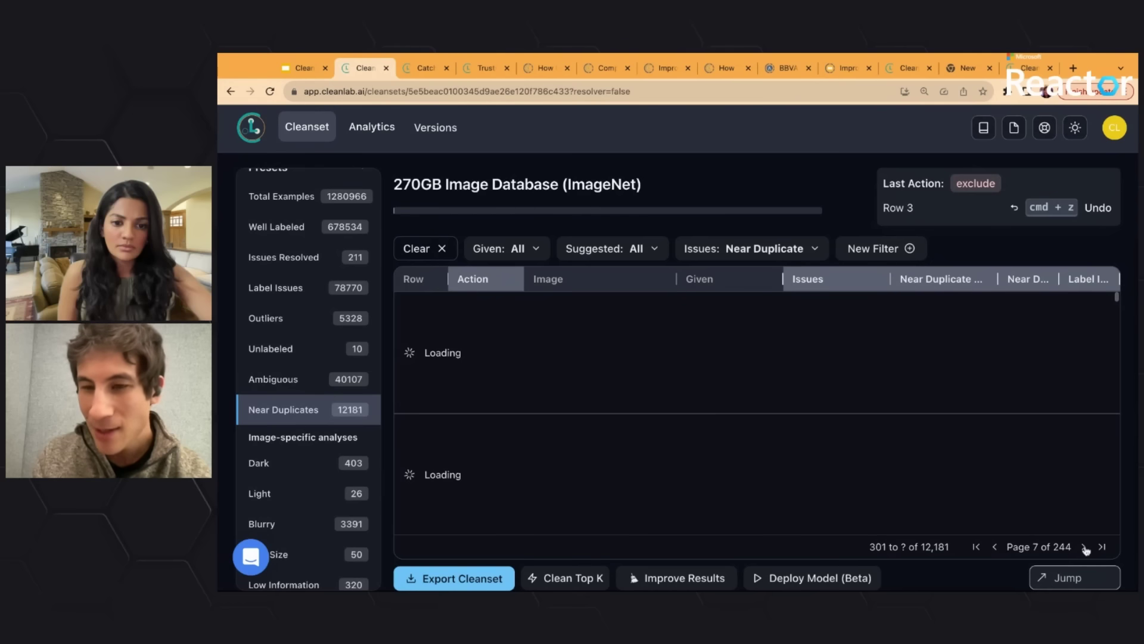
{"action": "triple_click", "coordinate": [1085, 547]}
{"action": "triple_click", "coordinate": [1085, 547]}
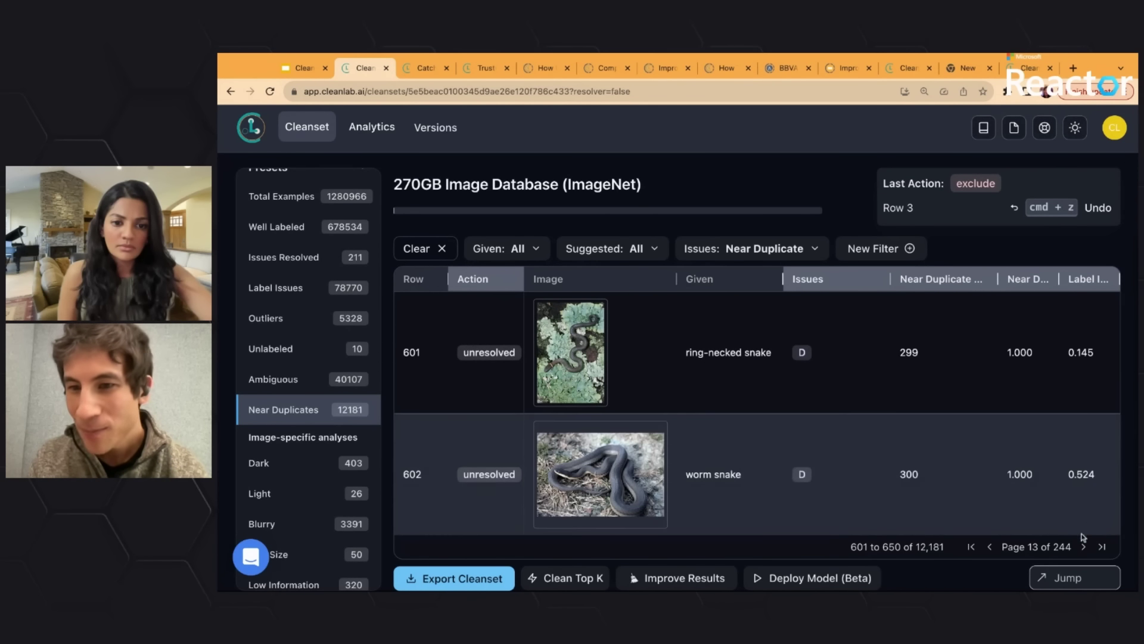
Advance through the near-duplicate results to page 79 and compare the given labels of the matching black puppy images
{"action": "double_click", "coordinate": [1084, 547]}
{"action": "double_click", "coordinate": [1083, 547]}
{"action": "triple_click", "coordinate": [1083, 547]}
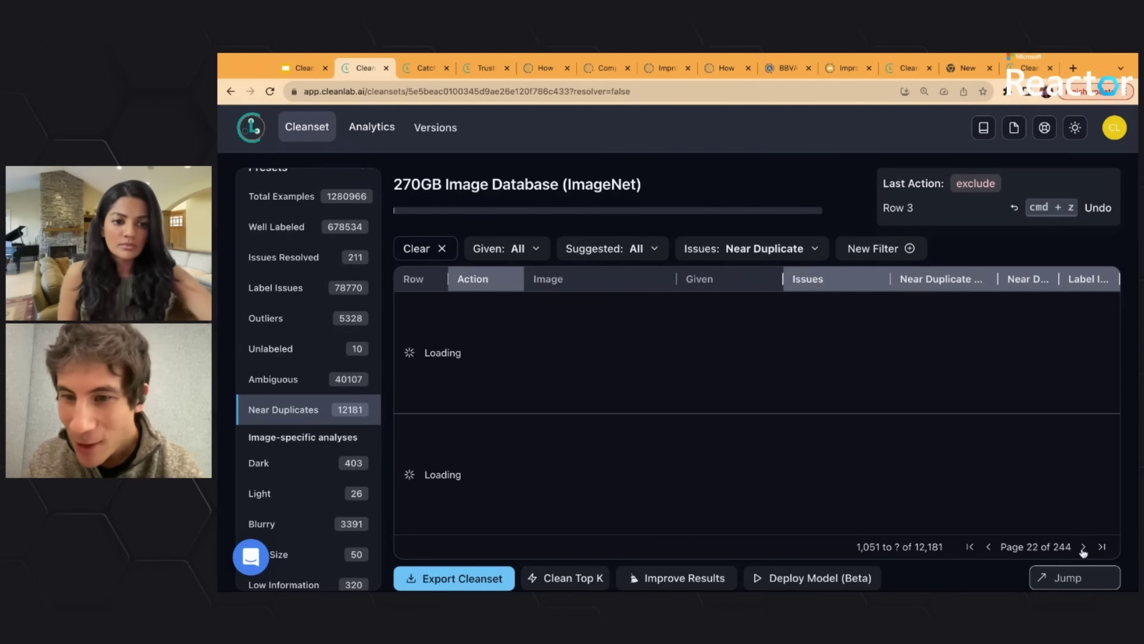
{"action": "double_click", "coordinate": [1083, 548]}
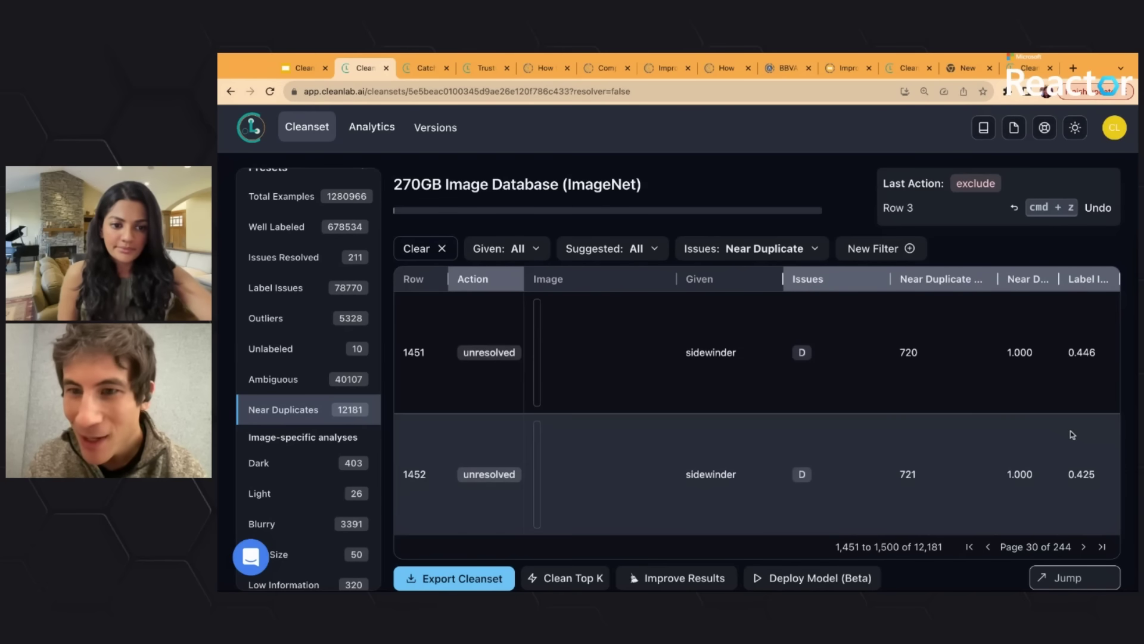
{"action": "triple_click", "coordinate": [1083, 547]}
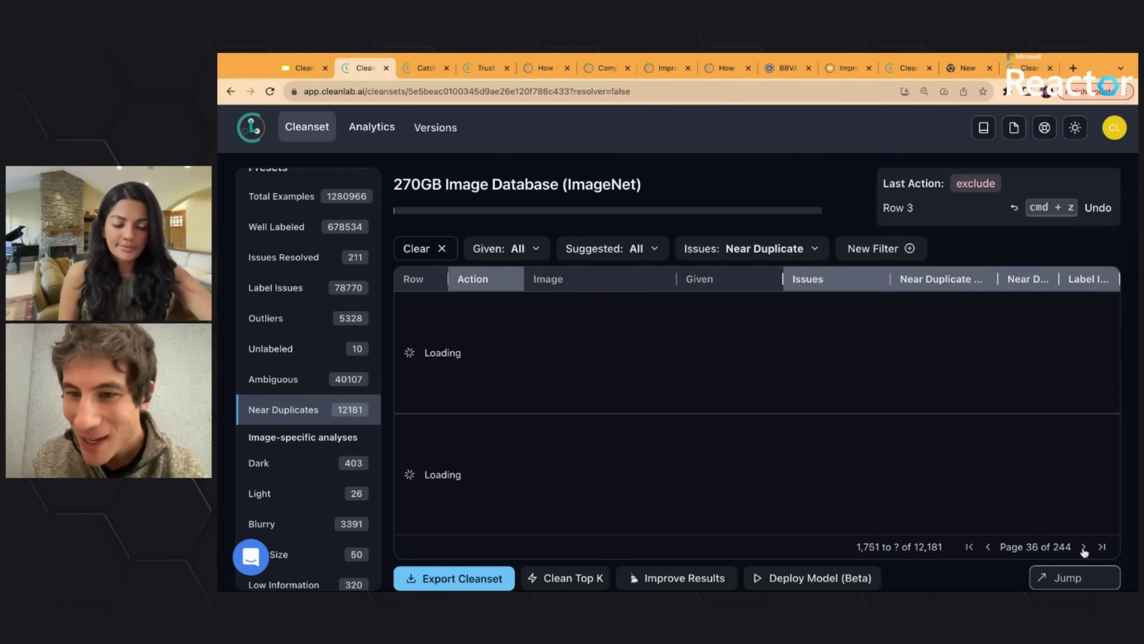
{"action": "triple_click", "coordinate": [1084, 547]}
{"action": "triple_click", "coordinate": [1083, 547]}
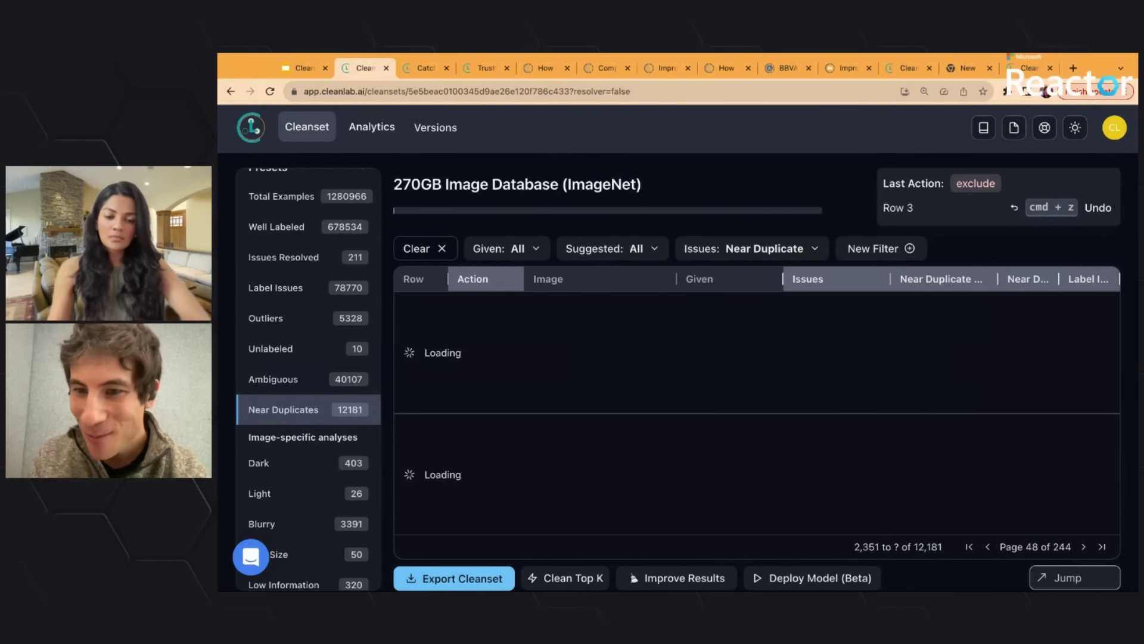
{"action": "triple_click", "coordinate": [1084, 547]}
{"action": "triple_click", "coordinate": [1083, 547]}
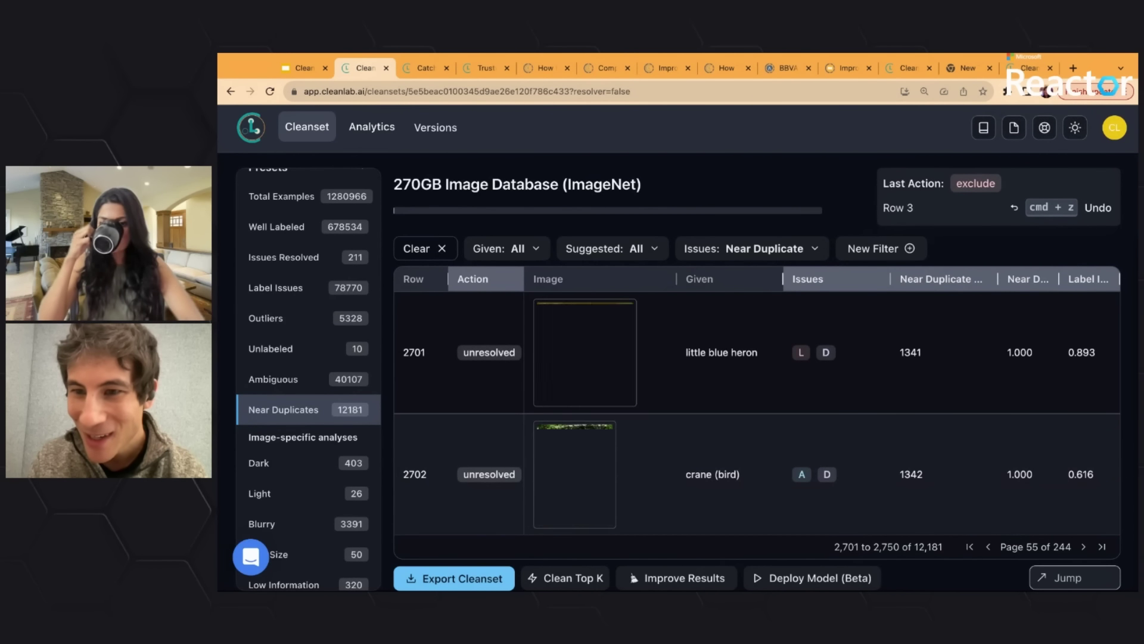
{"action": "double_click", "coordinate": [1084, 547]}
{"action": "left_click", "coordinate": [1083, 547]}
{"action": "left_click", "coordinate": [1084, 547]}
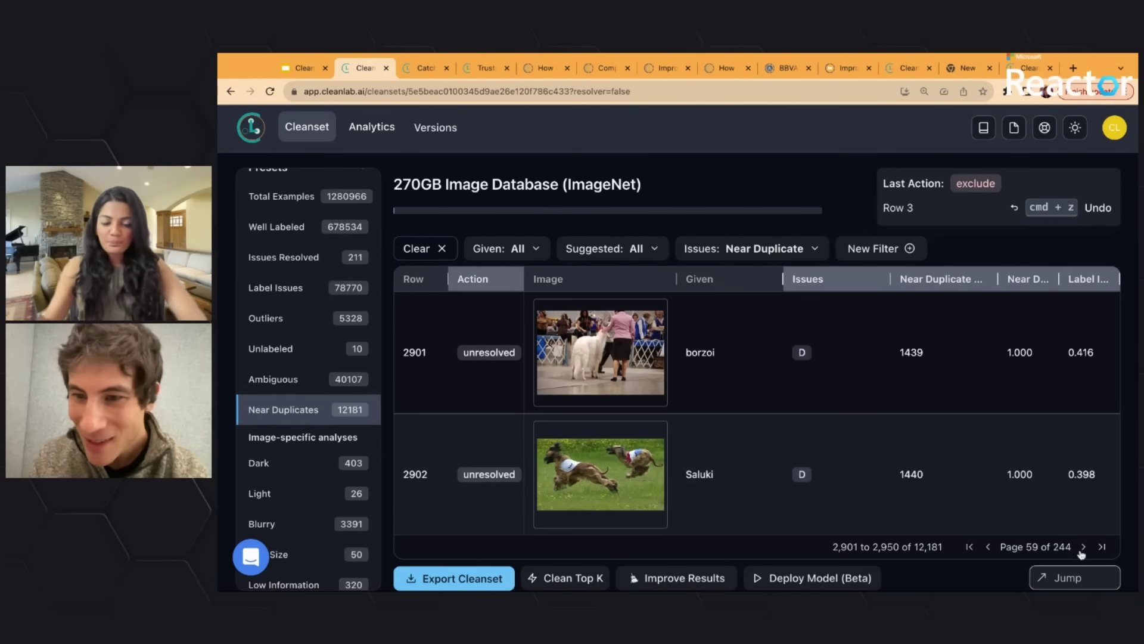
{"action": "triple_click", "coordinate": [1084, 547]}
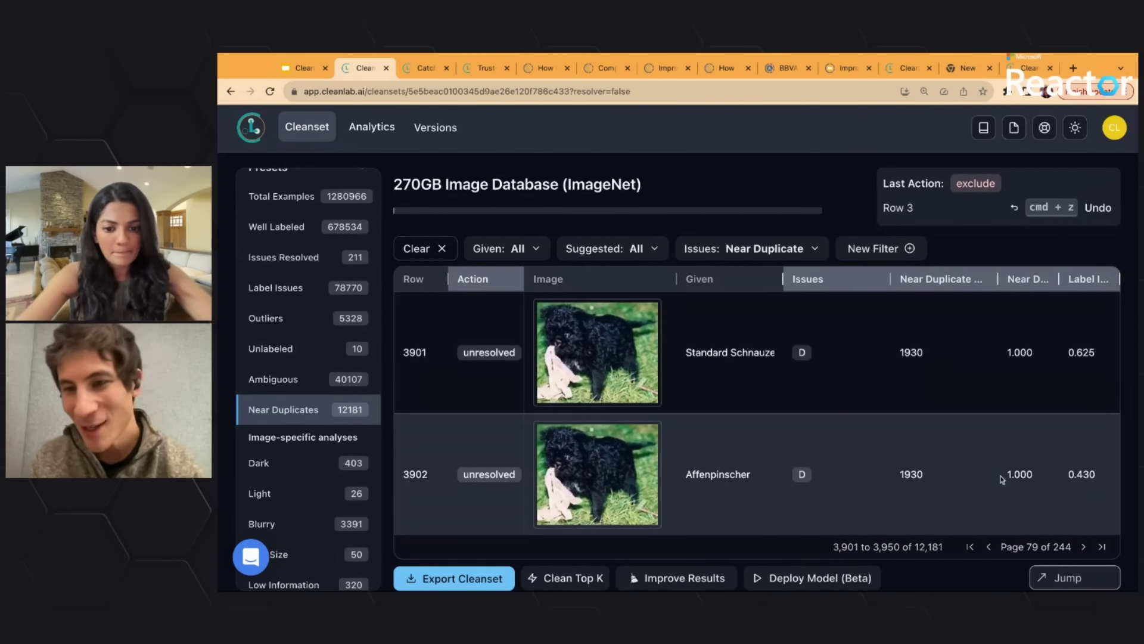
{"action": "scroll", "coordinate": [1003, 480], "scroll_direction": "down", "scroll_amount": 2}
Continue to page 85 of the near duplicates and compare the matching Malinois images in rows 4202 and 4203
{"action": "double_click", "coordinate": [1084, 547]}
{"action": "left_click", "coordinate": [1083, 547]}
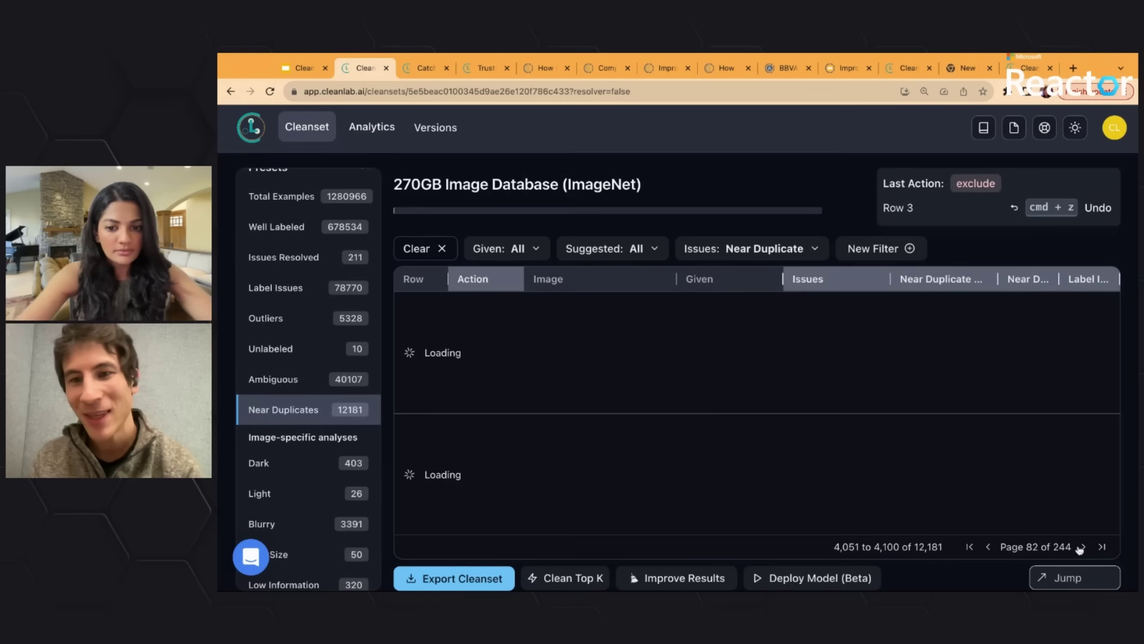
{"action": "double_click", "coordinate": [1083, 547]}
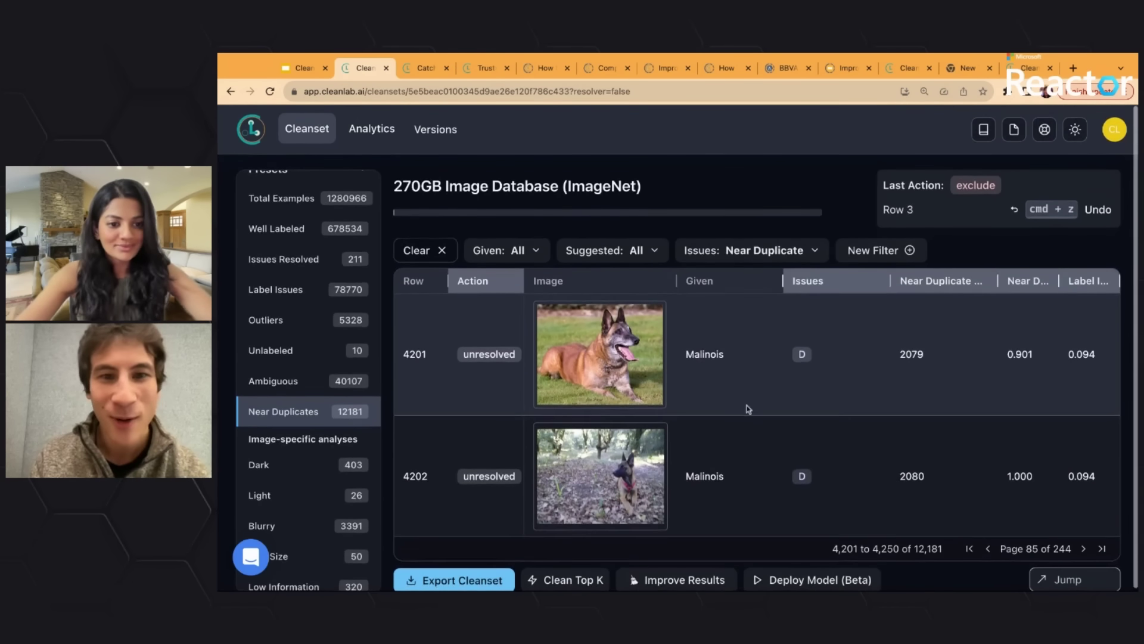
{"action": "scroll", "coordinate": [747, 406], "scroll_direction": "down", "scroll_amount": 2}
{"action": "scroll", "coordinate": [747, 406], "scroll_direction": "down", "scroll_amount": 2}
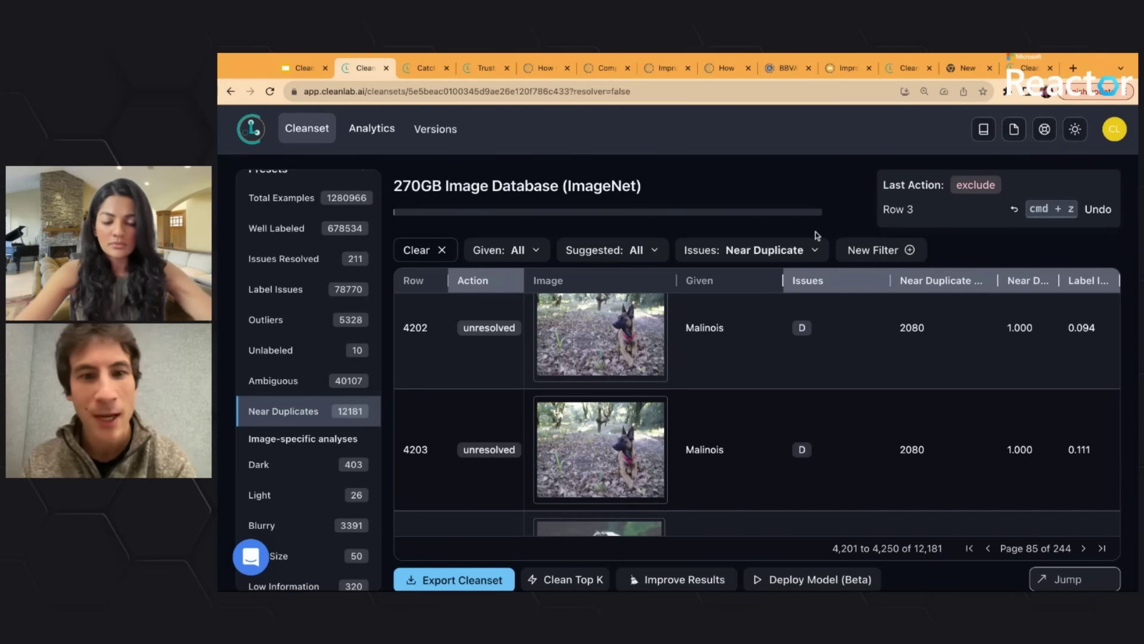
{"action": "scroll", "coordinate": [783, 352], "scroll_direction": "down", "scroll_amount": 2}
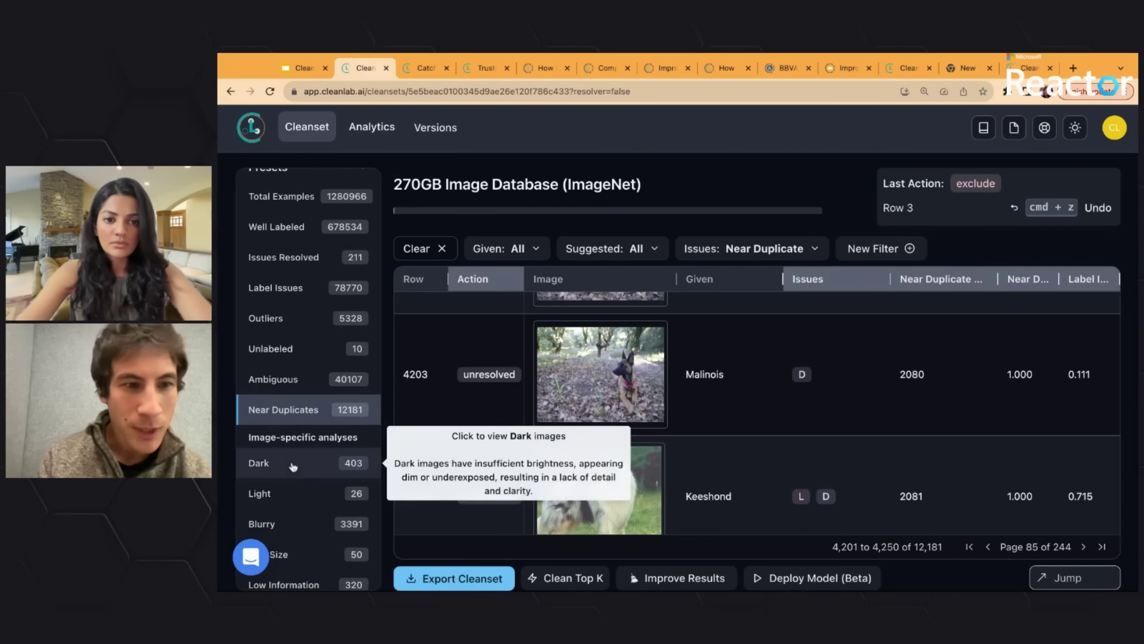
Switch to the Dark image analysis and browse its top-scoring images down to about row 14
{"action": "left_click", "coordinate": [294, 465]}
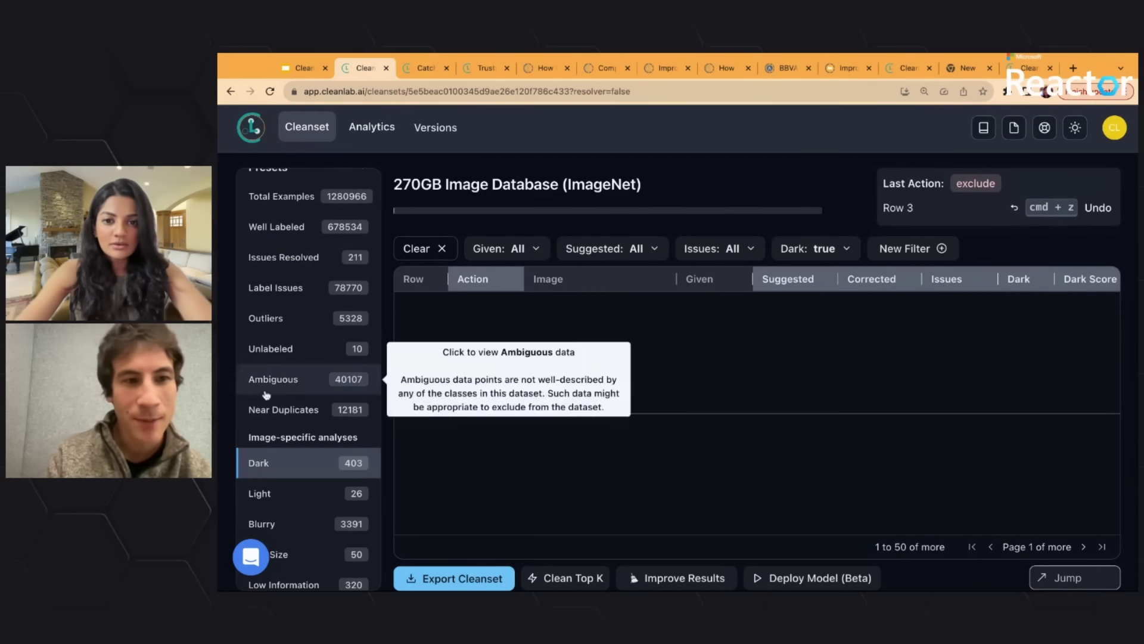
{"action": "scroll", "coordinate": [318, 417], "scroll_direction": "down", "scroll_amount": 1}
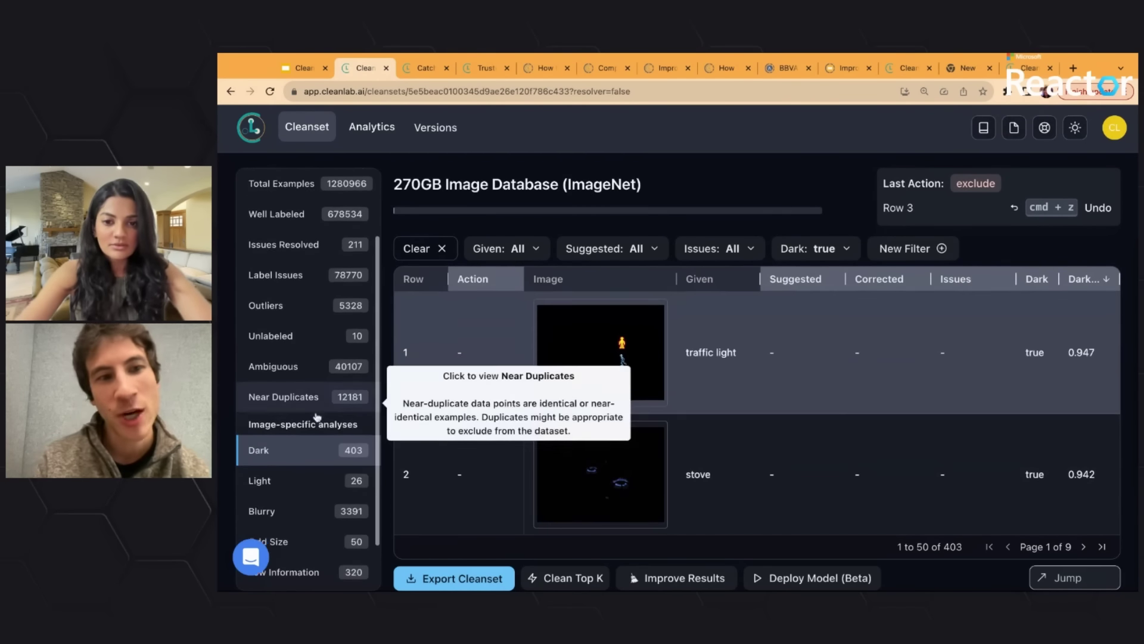
{"action": "scroll", "coordinate": [317, 417], "scroll_direction": "down", "scroll_amount": 1}
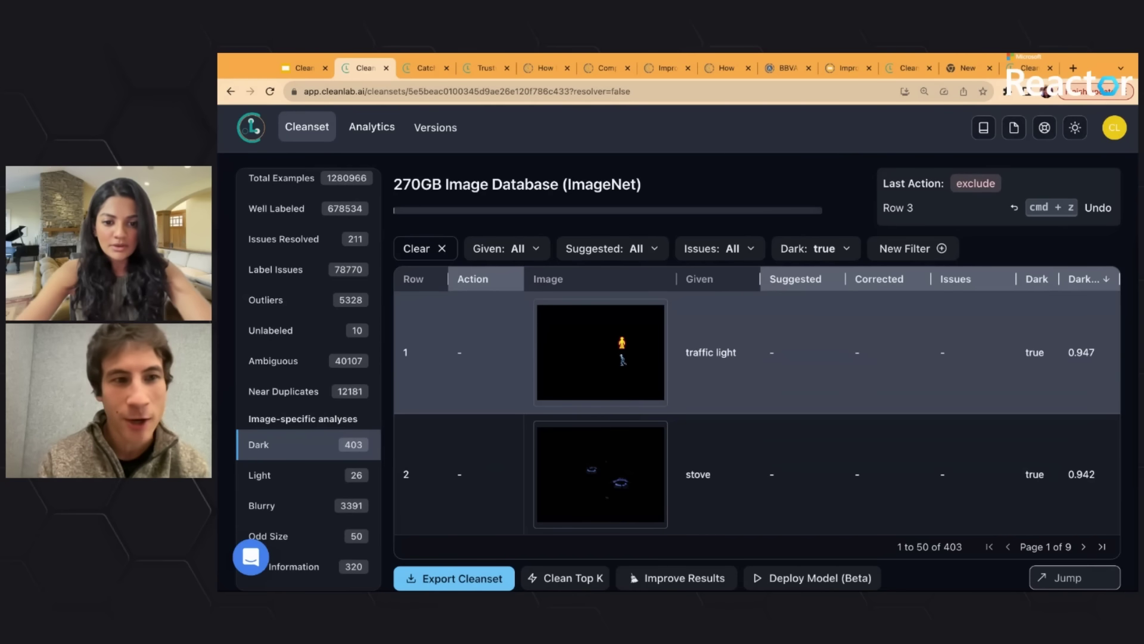
{"action": "scroll", "coordinate": [544, 429], "scroll_direction": "down", "scroll_amount": 20}
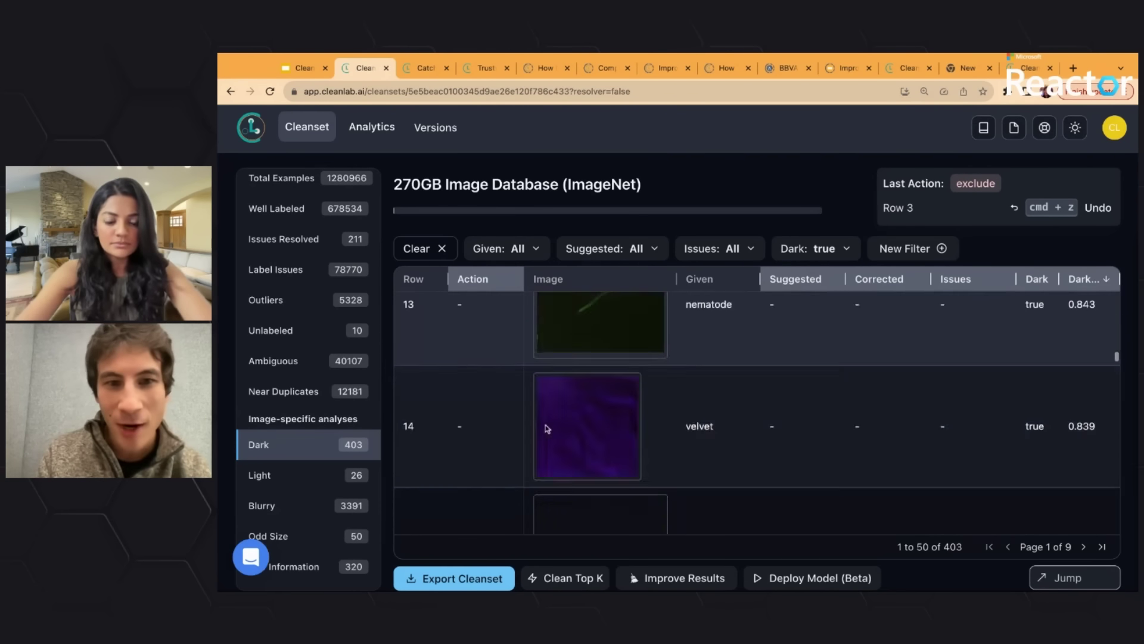
Browse the top-ranked images of the Light analysis and those of the Blurry analysis
{"action": "left_click", "coordinate": [352, 475]}
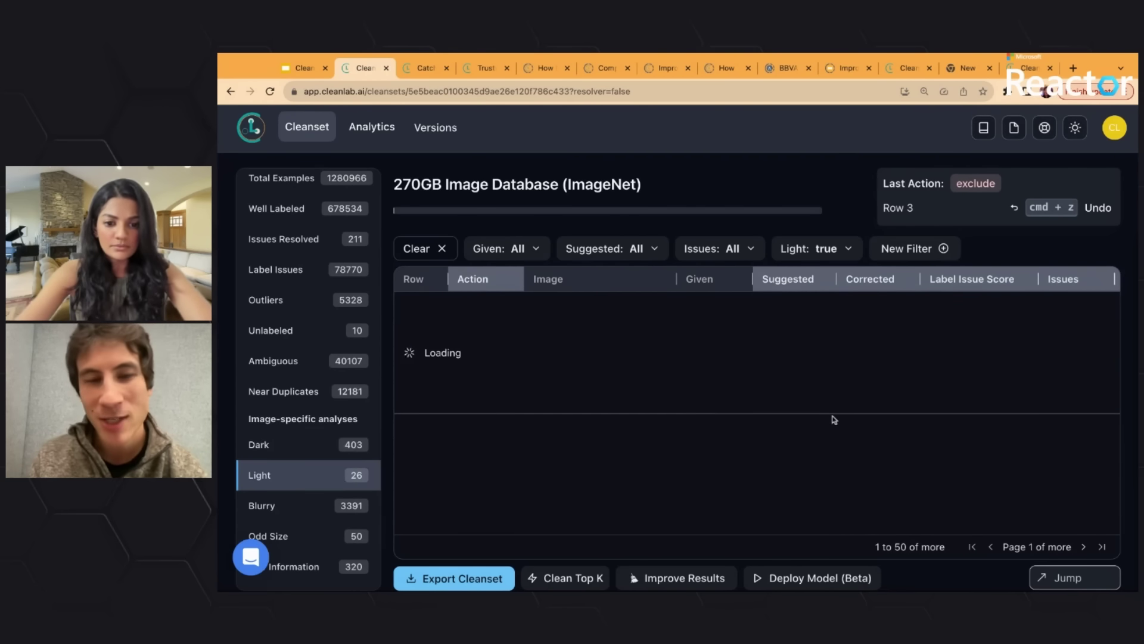
{"action": "scroll", "coordinate": [834, 420], "scroll_direction": "down", "scroll_amount": 5}
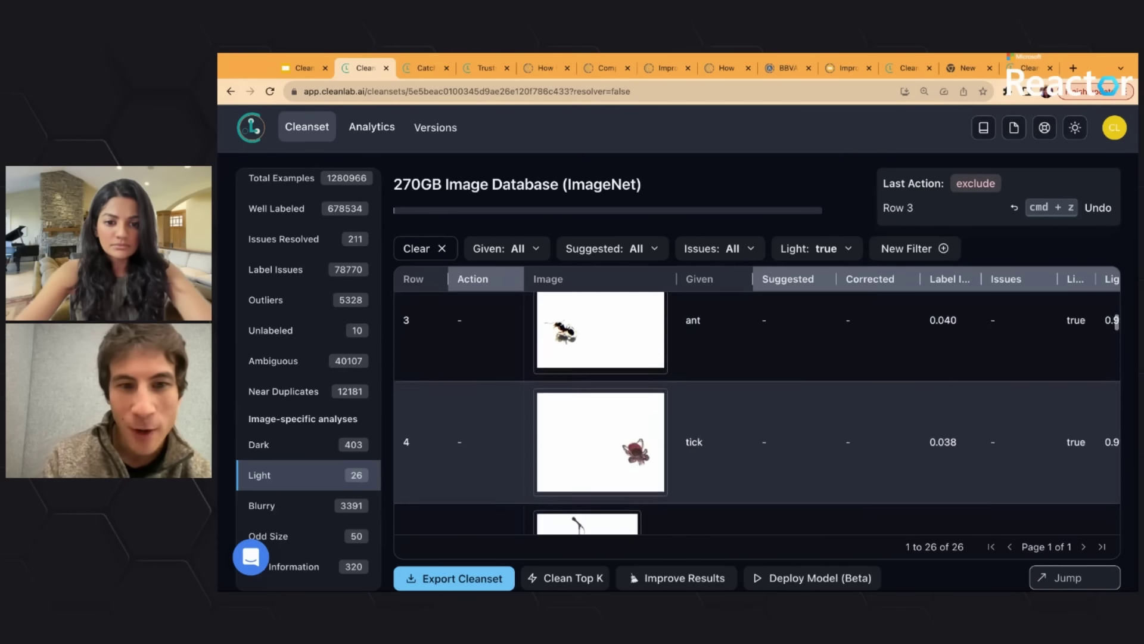
{"action": "left_click", "coordinate": [307, 507]}
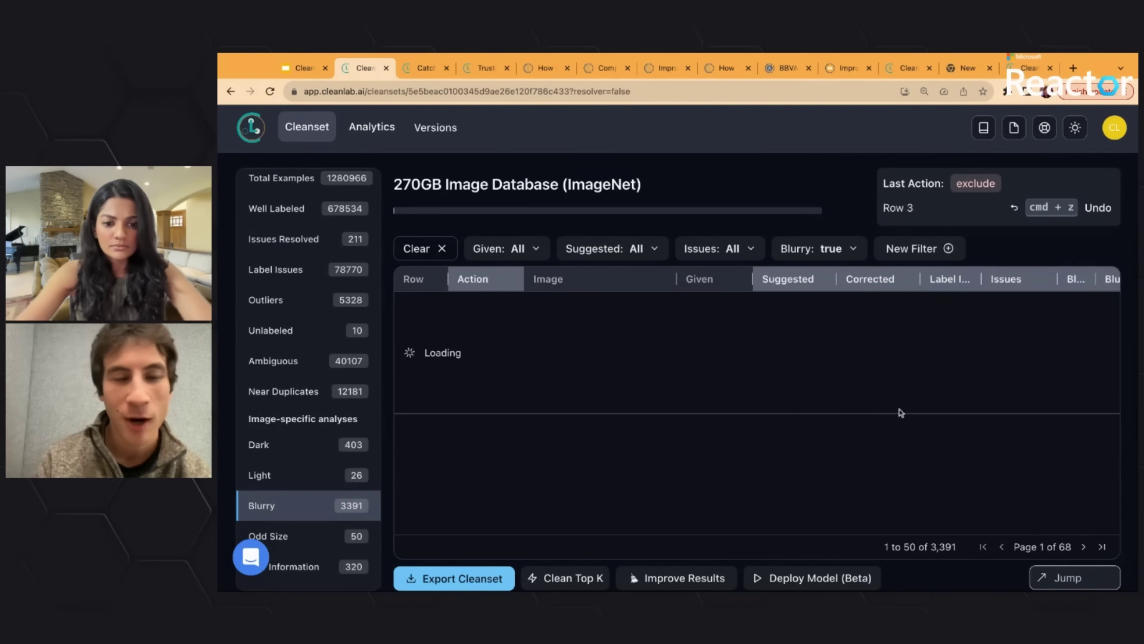
{"action": "scroll", "coordinate": [865, 424], "scroll_direction": "down", "scroll_amount": 3}
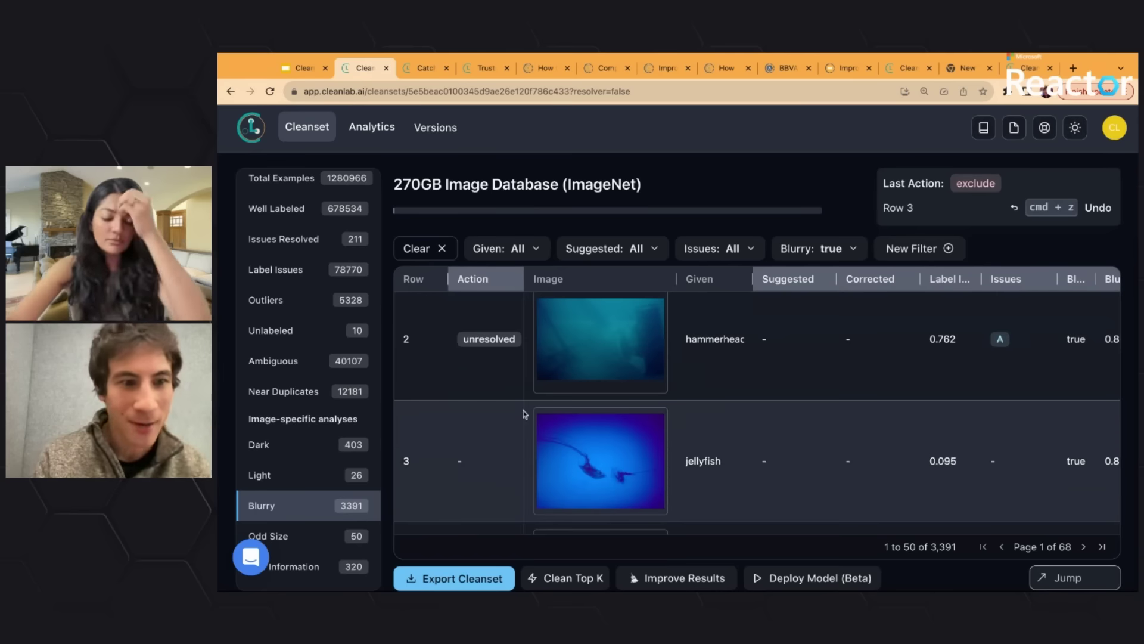
Browse the top-ranked Low Information images and display the Odd Aspect Ratio images
{"action": "scroll", "coordinate": [301, 528], "scroll_direction": "down", "scroll_amount": 2}
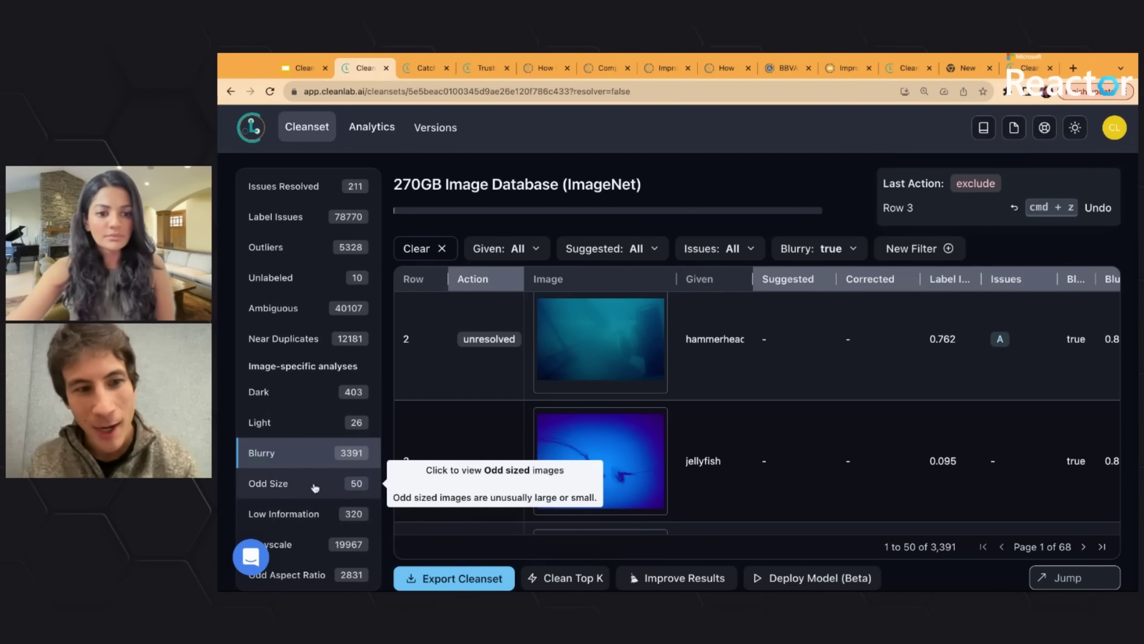
{"action": "left_click", "coordinate": [295, 513]}
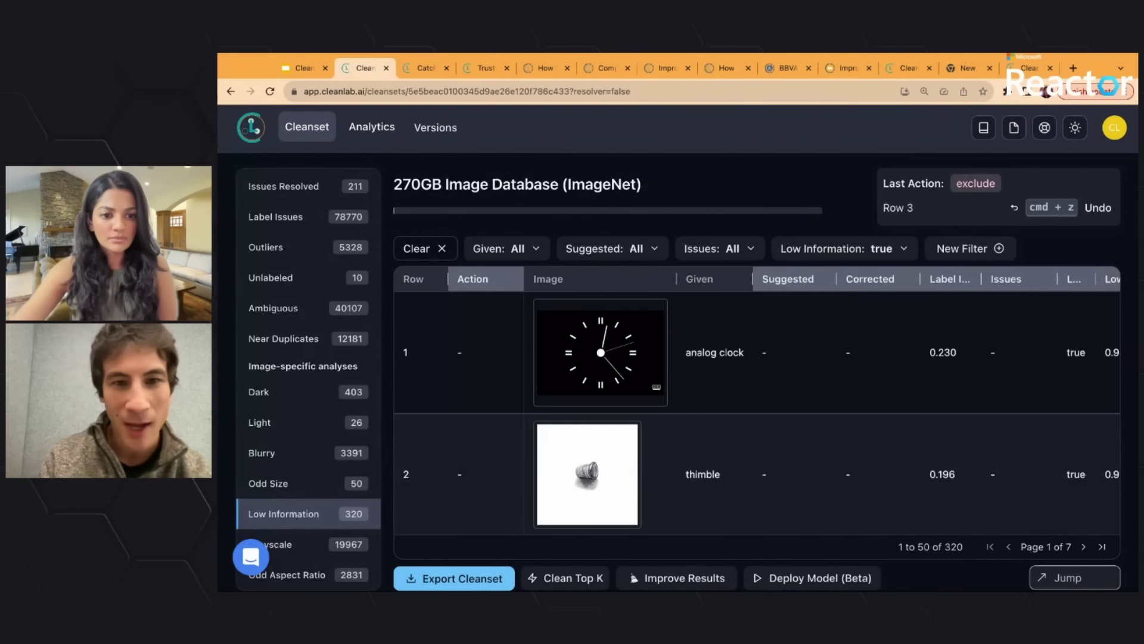
{"action": "scroll", "coordinate": [549, 464], "scroll_direction": "down", "scroll_amount": 3}
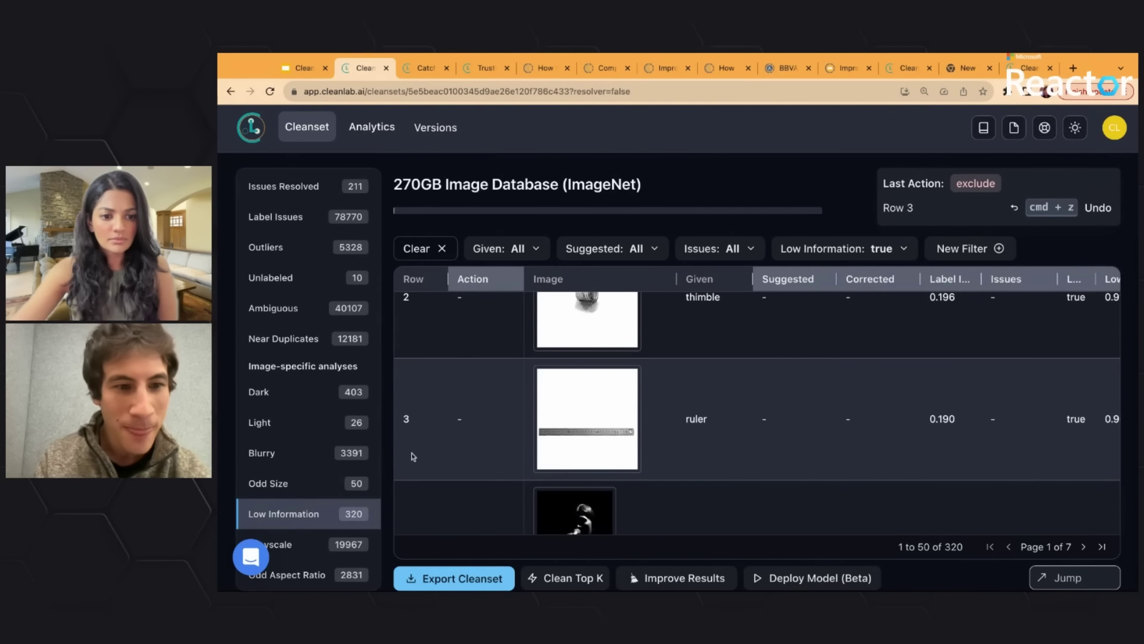
{"action": "scroll", "coordinate": [413, 456], "scroll_direction": "down", "scroll_amount": 1}
{"action": "left_click", "coordinate": [299, 577]}
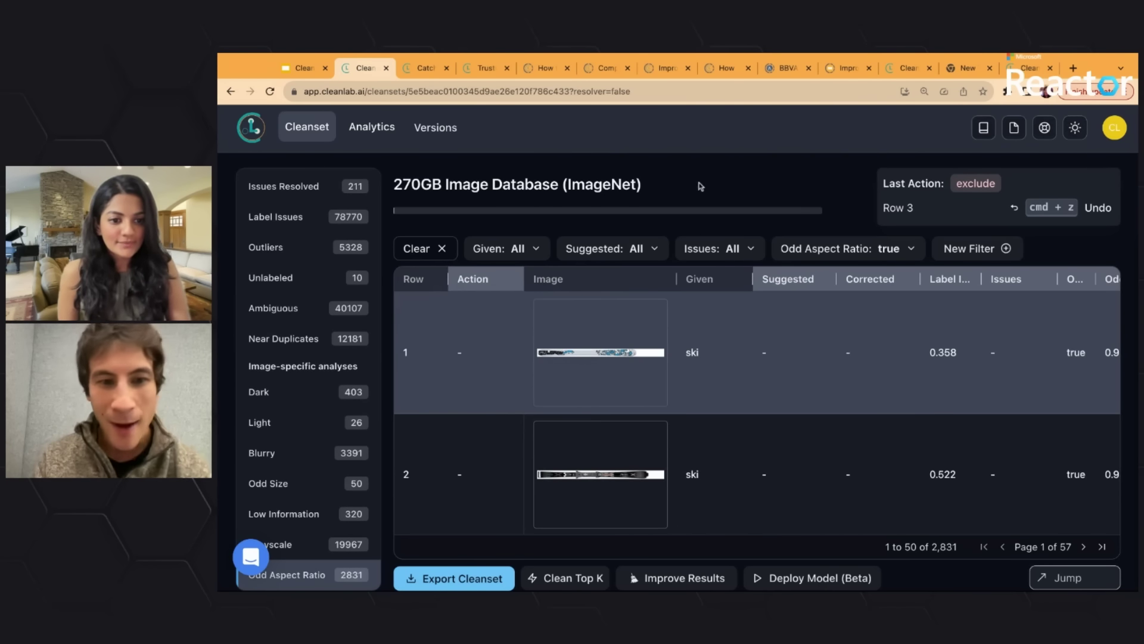
Review the export configuration options for the cleanset and close the dialog without exporting
{"action": "left_click", "coordinate": [421, 582]}
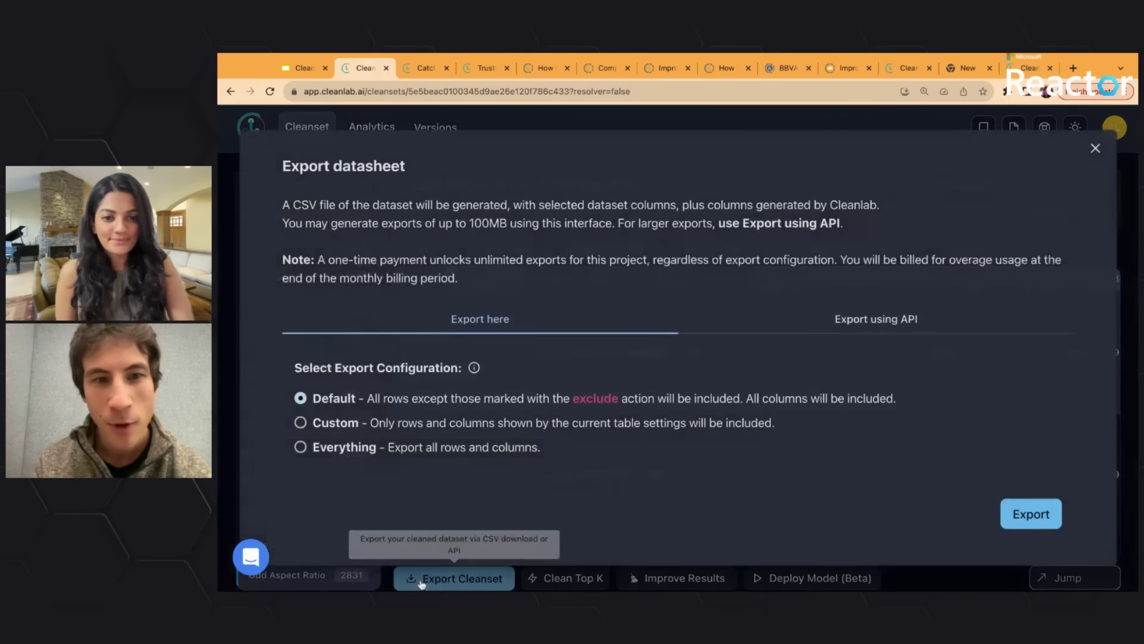
{"action": "left_click", "coordinate": [1096, 149]}
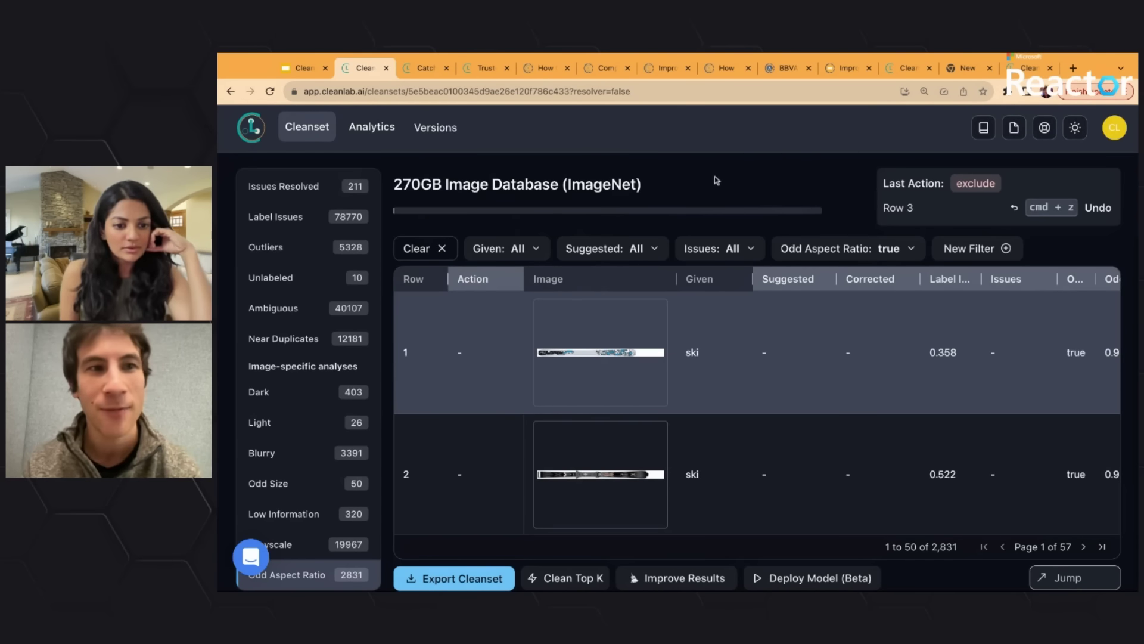
Return to the dashboard and open the deployed Loan Risk Classifier model from the Models list
{"action": "left_click", "coordinate": [250, 128]}
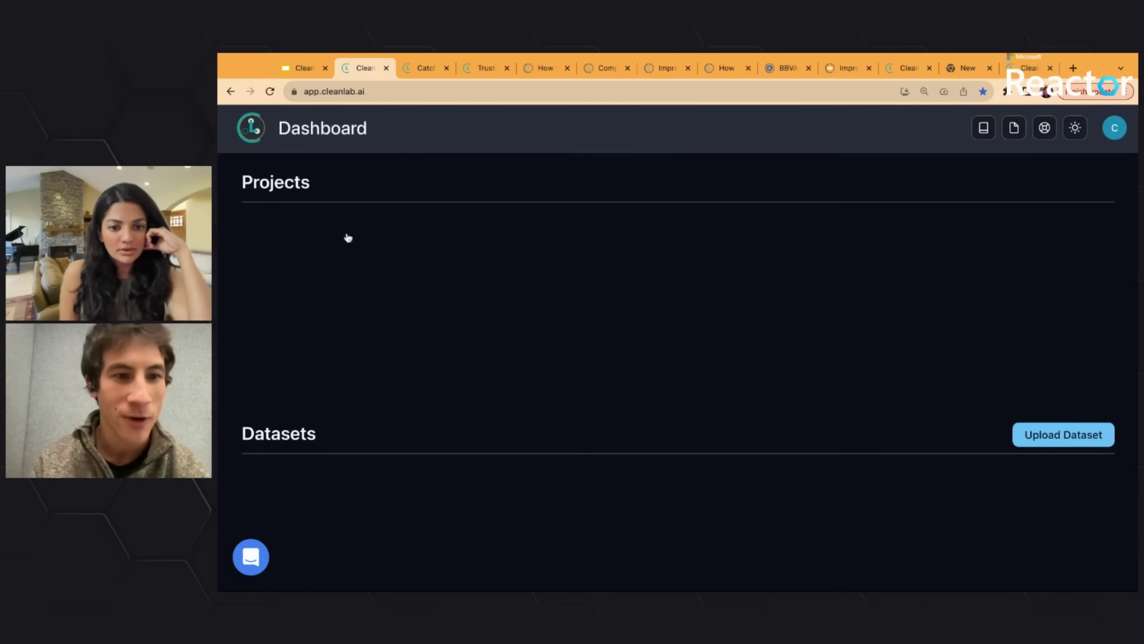
{"action": "scroll", "coordinate": [417, 447], "scroll_direction": "down", "scroll_amount": 5}
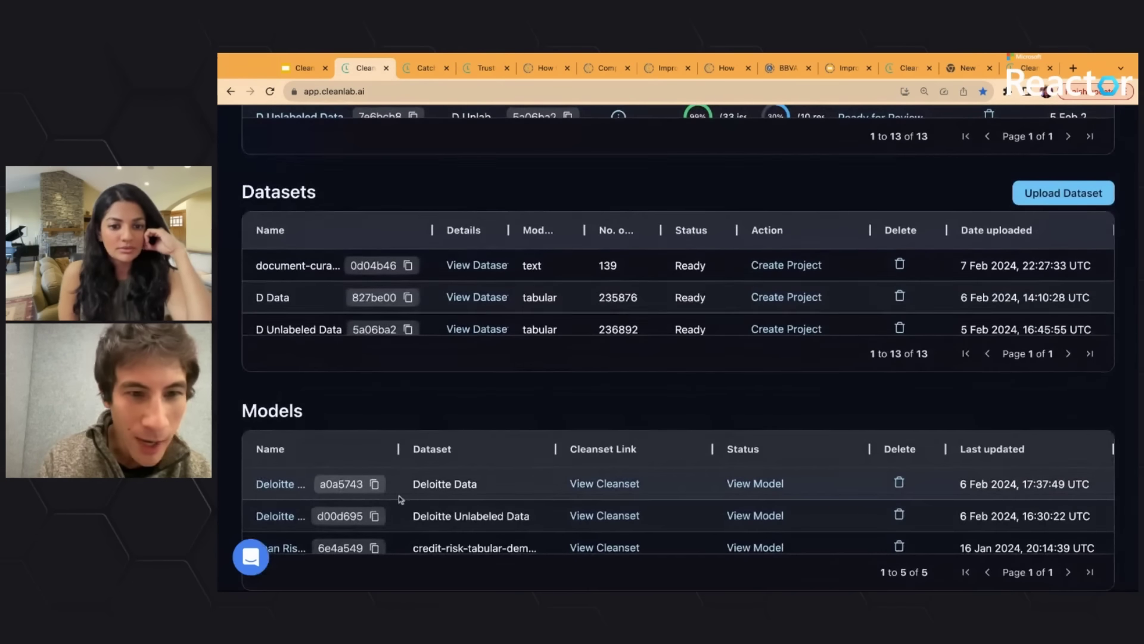
{"action": "scroll", "coordinate": [500, 494], "scroll_direction": "down", "scroll_amount": 2}
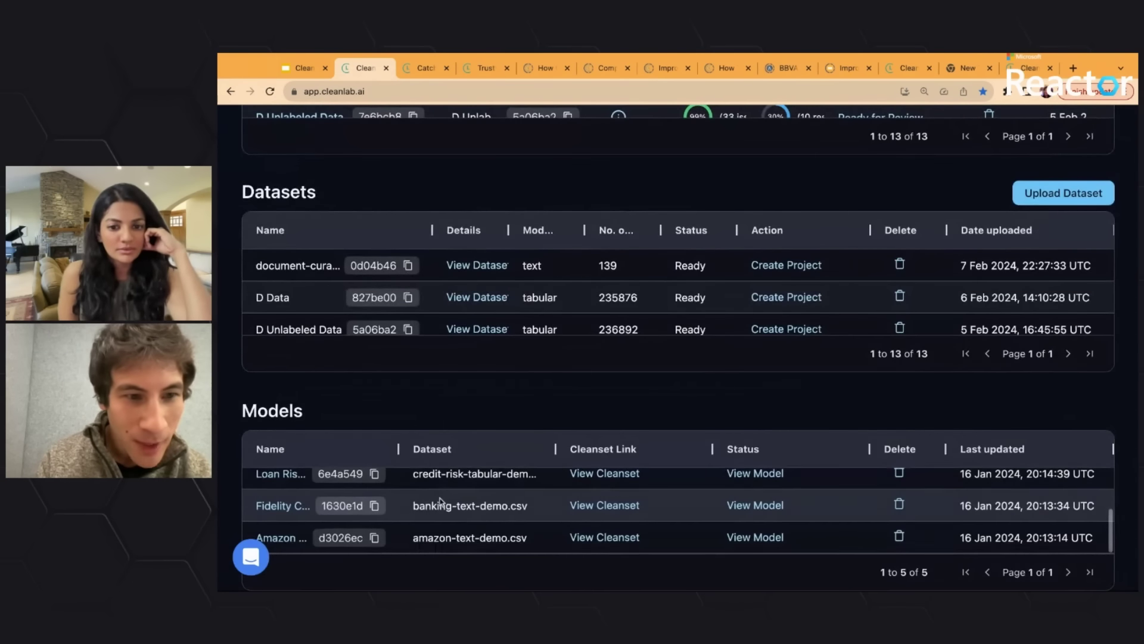
{"action": "left_click", "coordinate": [752, 475]}
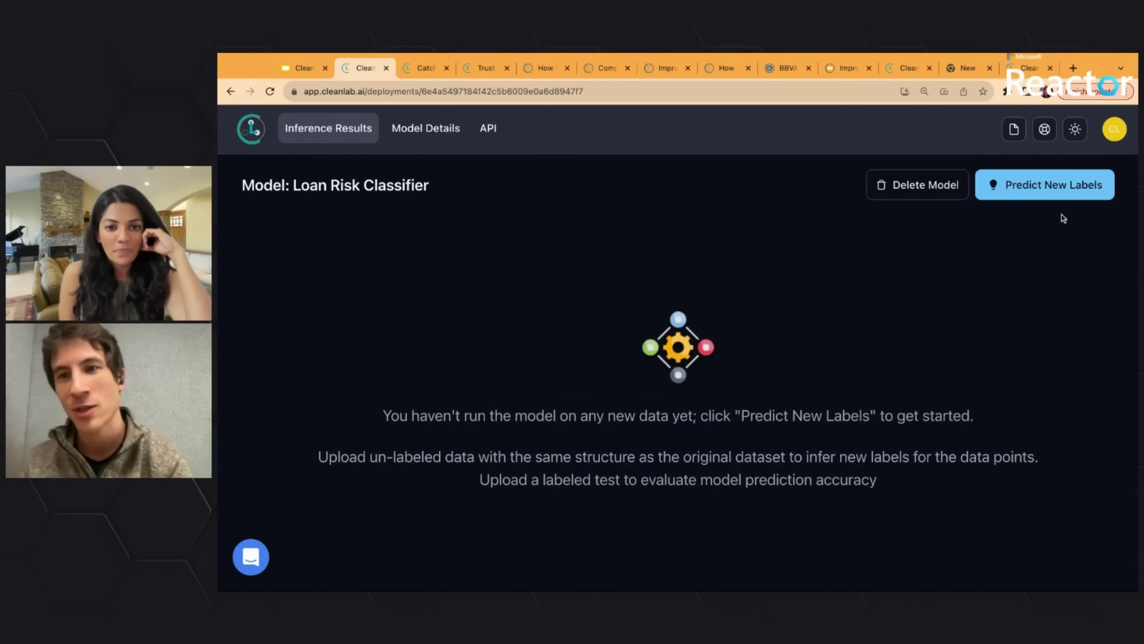
Look at the upload dialog for predicting labels on new test data, close it, and return to the dashboard
{"action": "left_click", "coordinate": [1056, 189]}
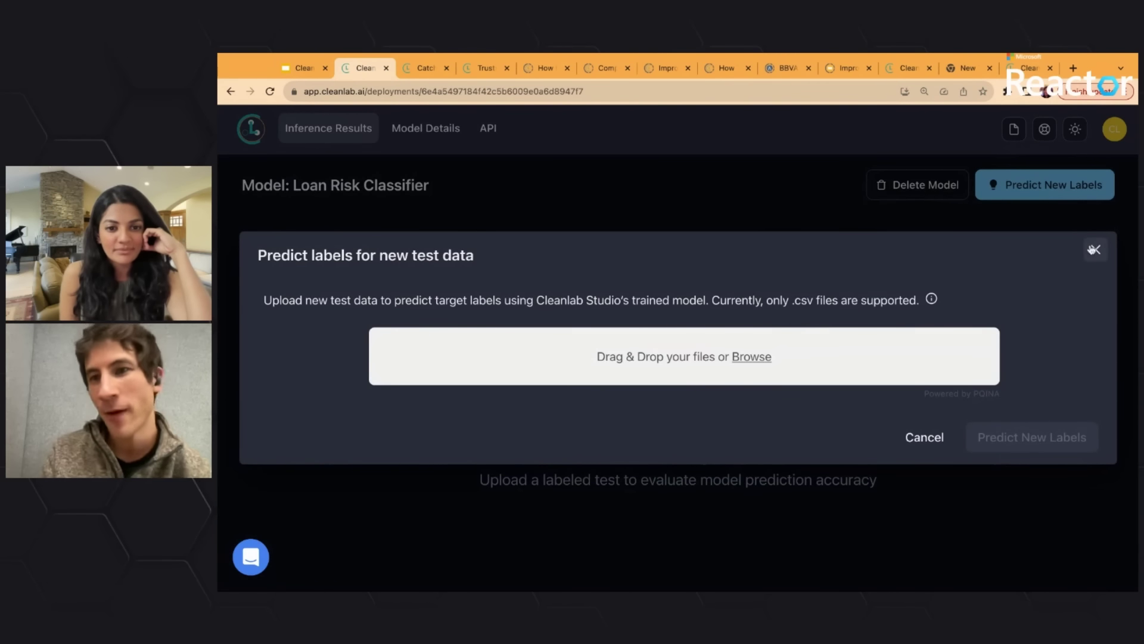
{"action": "left_click", "coordinate": [1094, 249]}
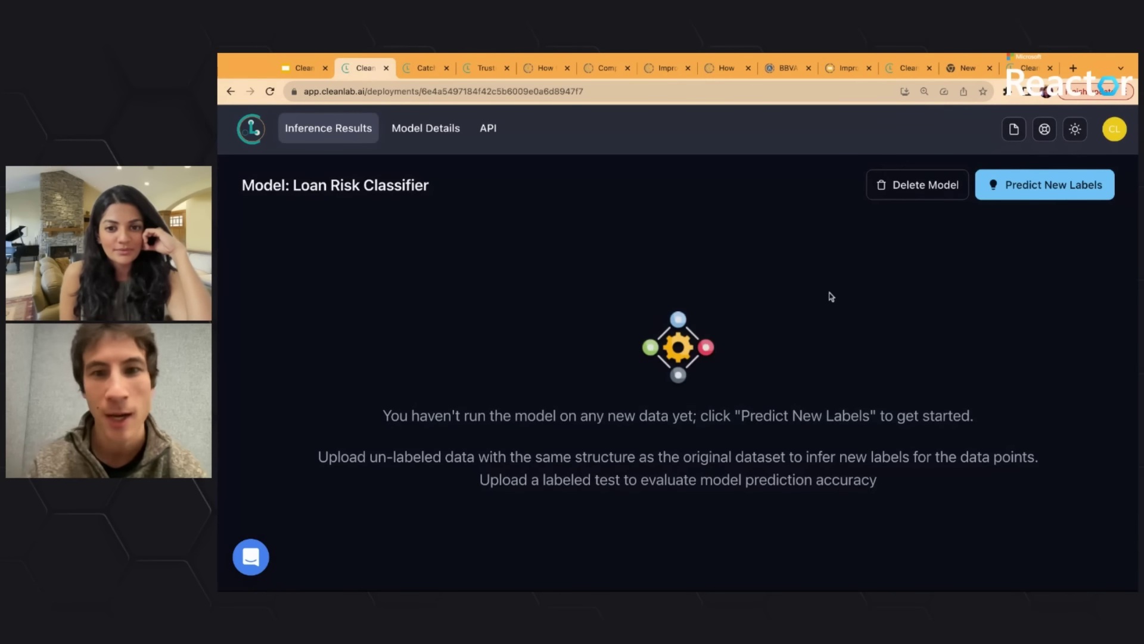
{"action": "left_click", "coordinate": [251, 129]}
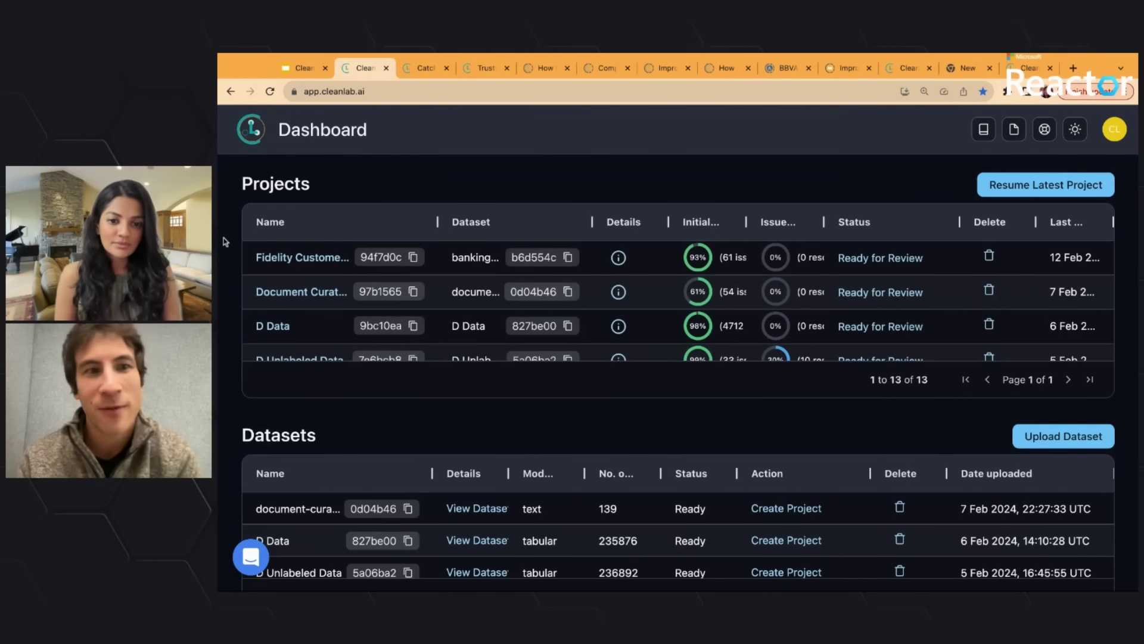